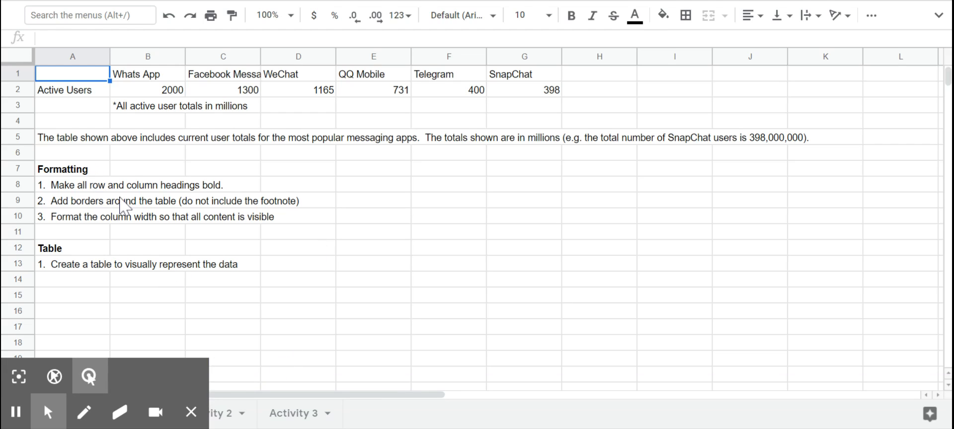
Step: Look over the data tables and instructions on the Activity 2 and Activity 3 sheets and return to Activity 1
left_click(225, 427)
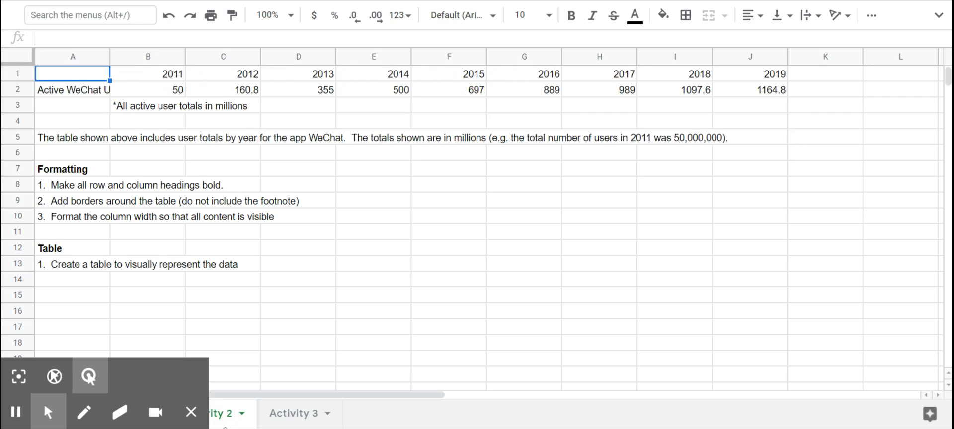
left_click(294, 418)
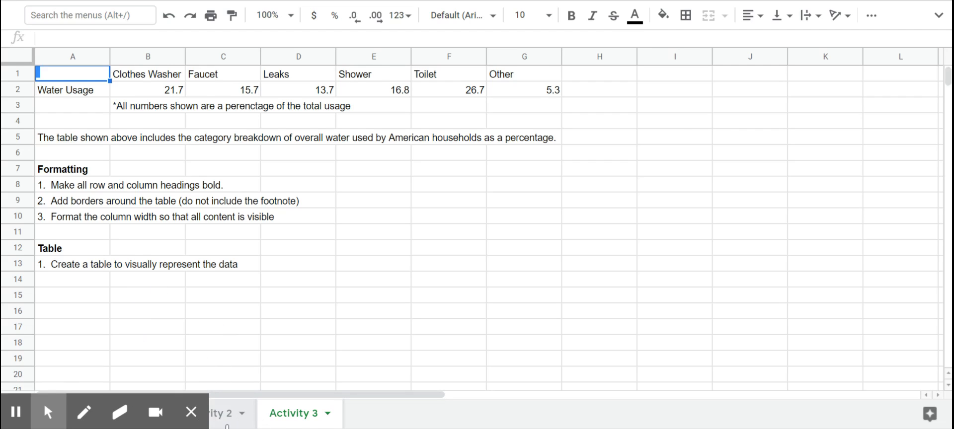
left_click(232, 422)
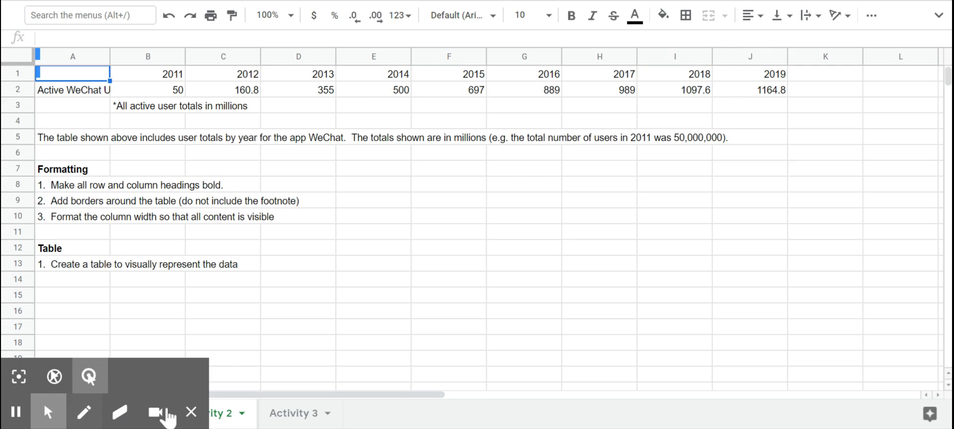
left_click(191, 412)
left_click(108, 417)
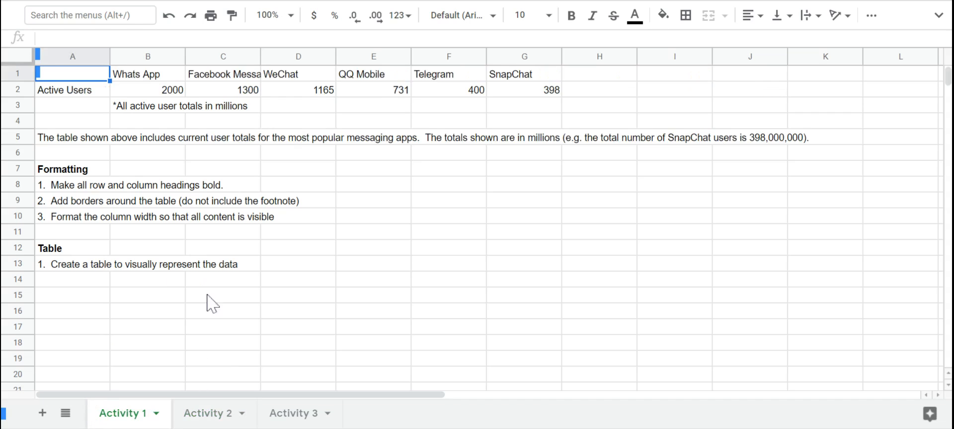
left_click(89, 103)
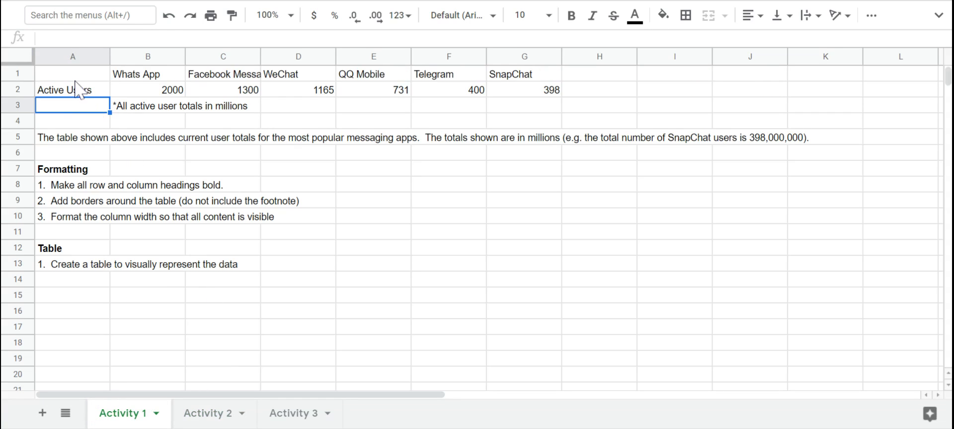
left_click(75, 77)
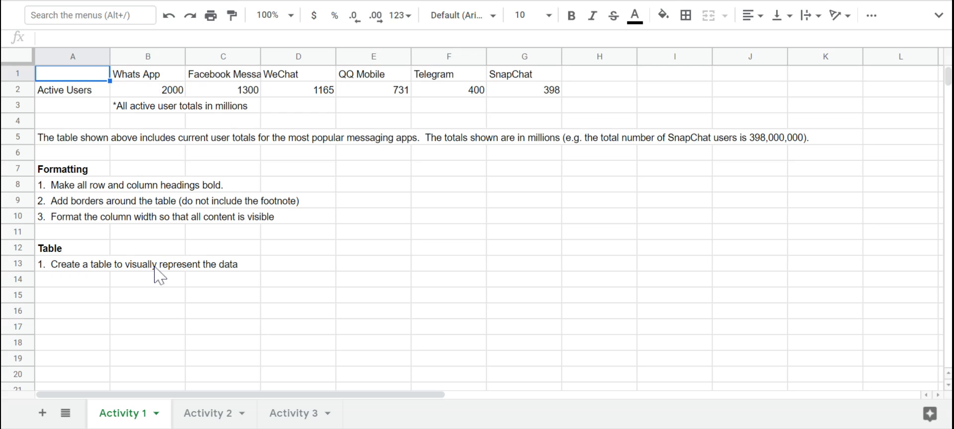
Step: Replace the word "table" with "graph" in the instruction in cell A13
left_click(99, 273)
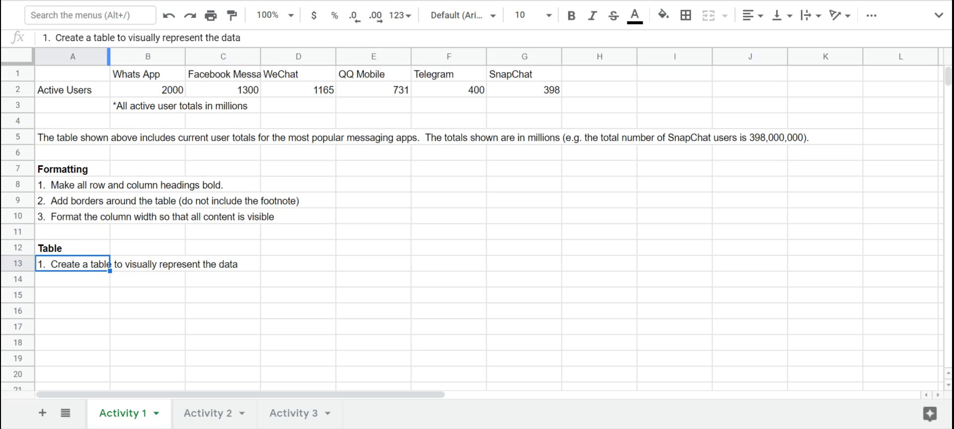
left_click_drag(114, 40, 94, 41)
type("graph")
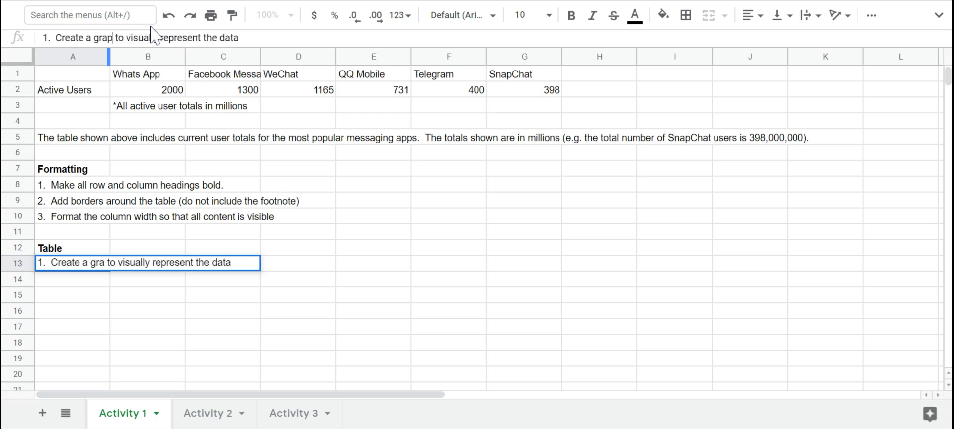
key("Return")
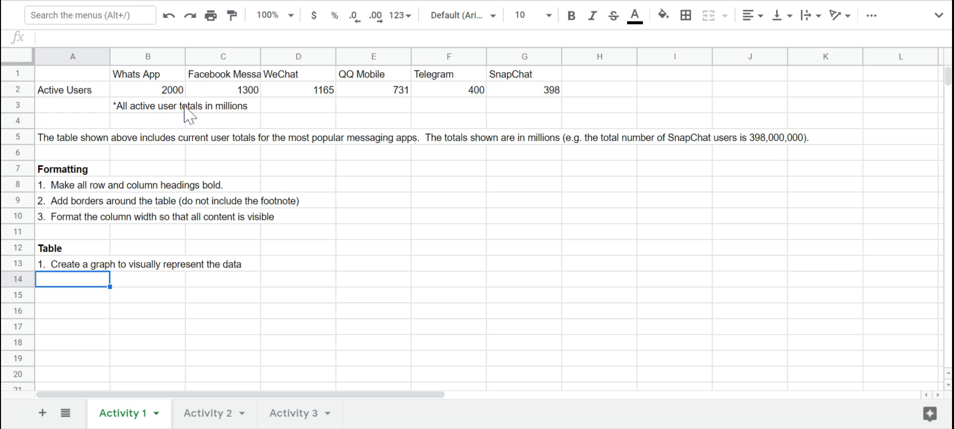
Step: Make the app name headings in B1:G1 and the Active Users row heading in A2 bold
left_click_drag(143, 75, 502, 75)
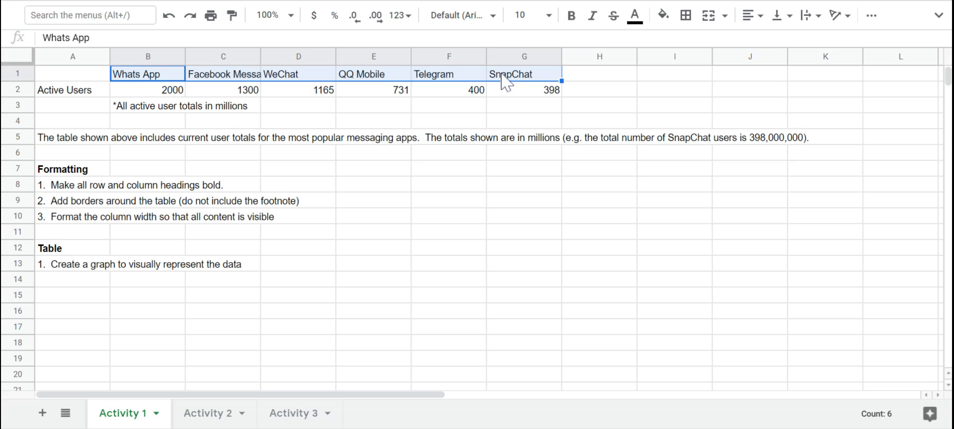
left_click(572, 16)
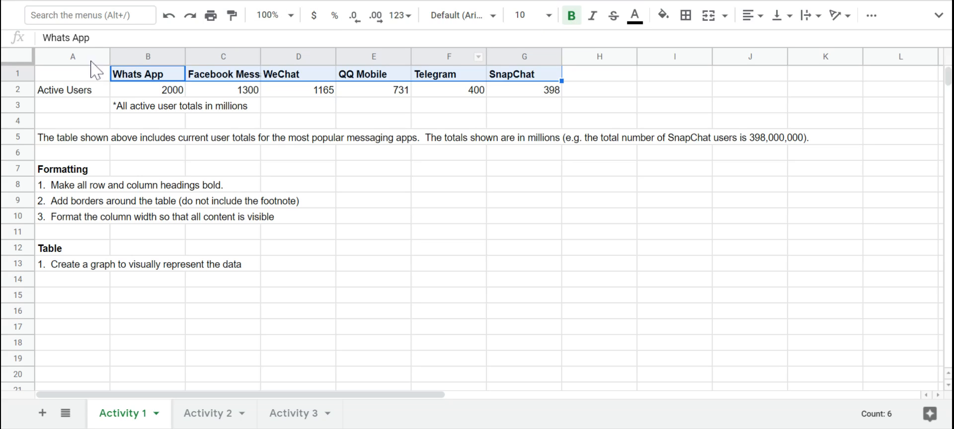
left_click(87, 91)
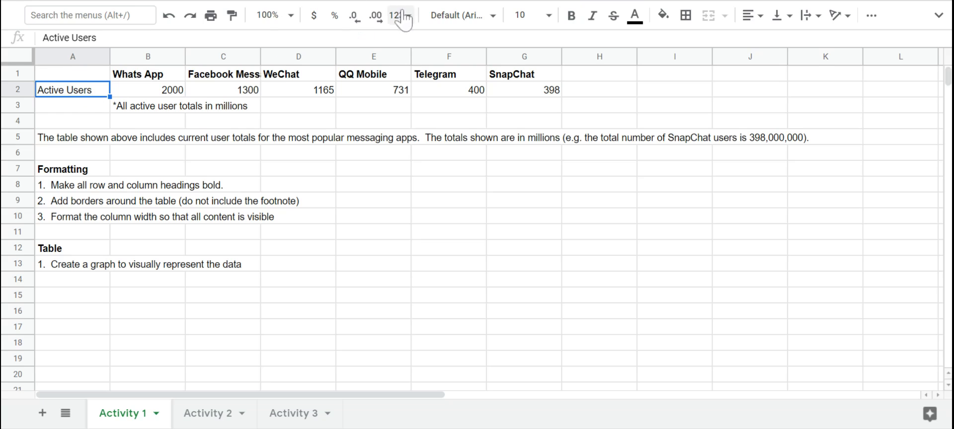
left_click(572, 17)
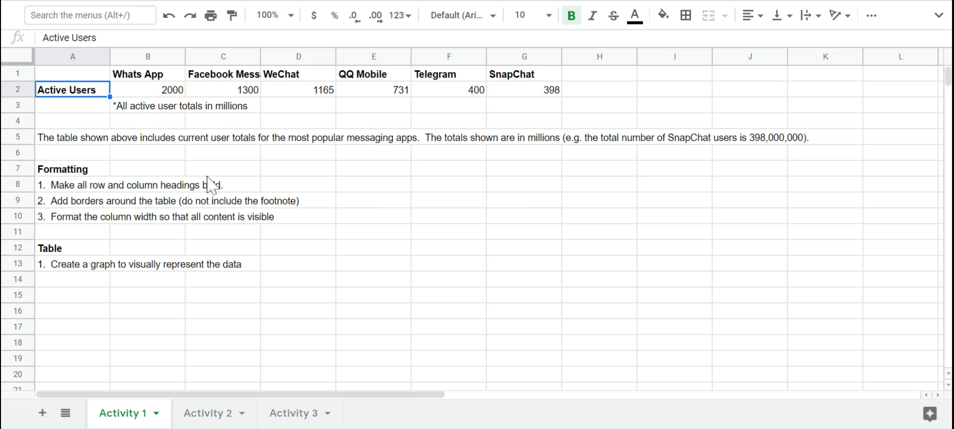
Step: Apply all borders to the table range A1:G2, leaving out the footnote row
left_click(91, 78)
left_click_drag(195, 87, 533, 95)
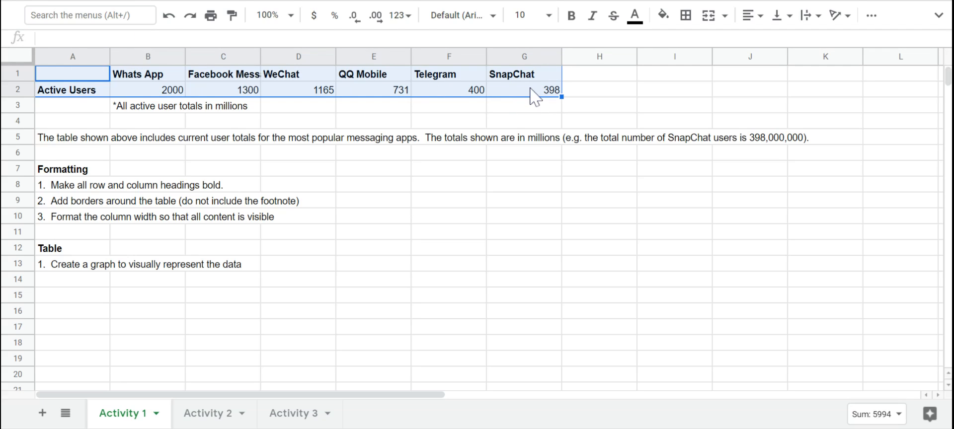
left_click(686, 16)
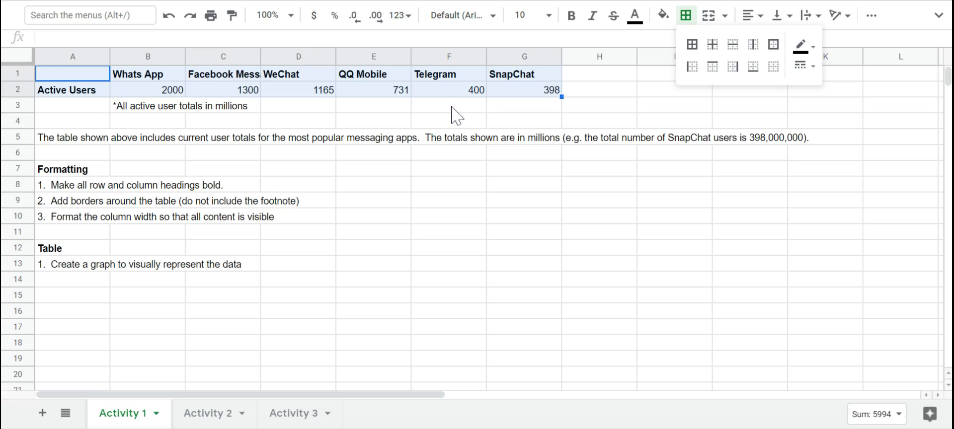
left_click(692, 44)
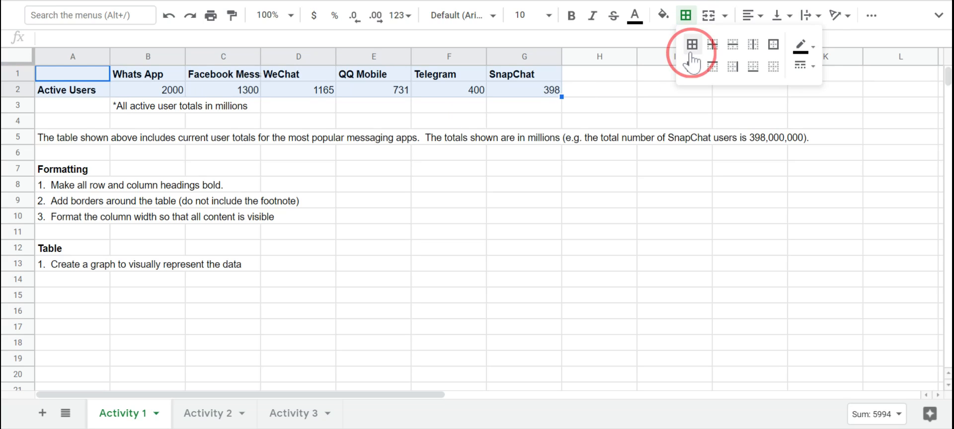
left_click(406, 105)
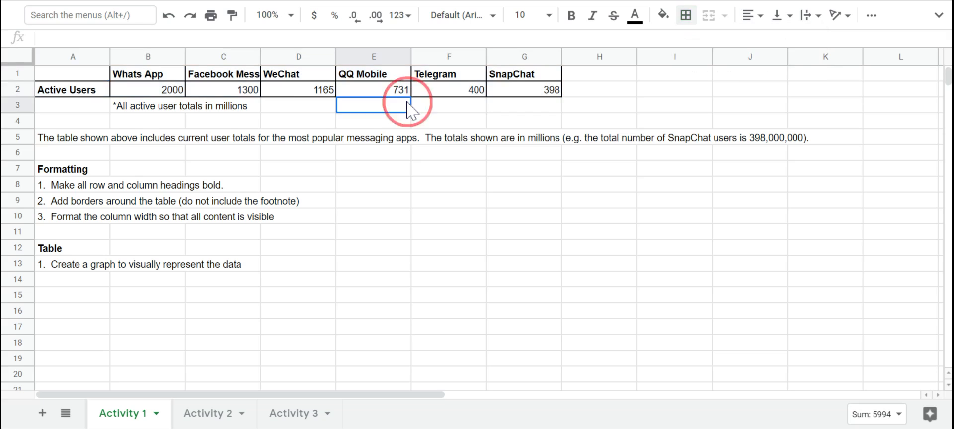
Step: Auto-fit the widths of columns B through G to their contents
left_click(169, 57)
left_click_drag(267, 65, 518, 60)
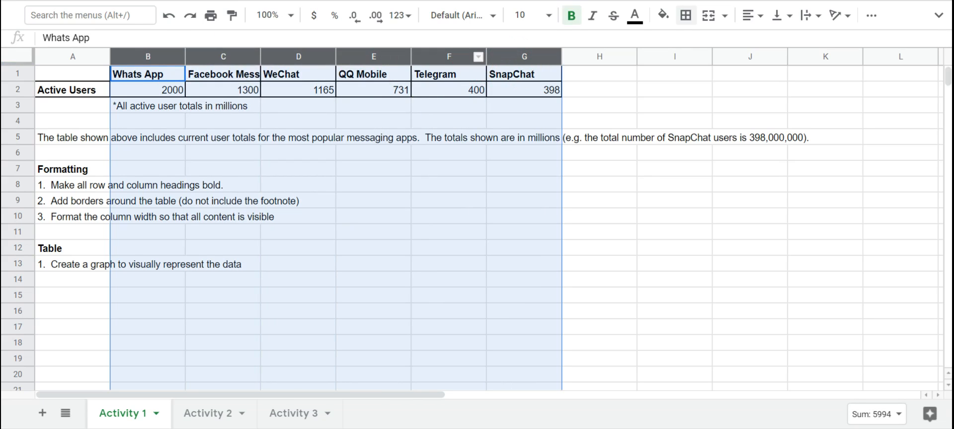
left_click_drag(185, 59, 184, 59)
double_click(184, 59)
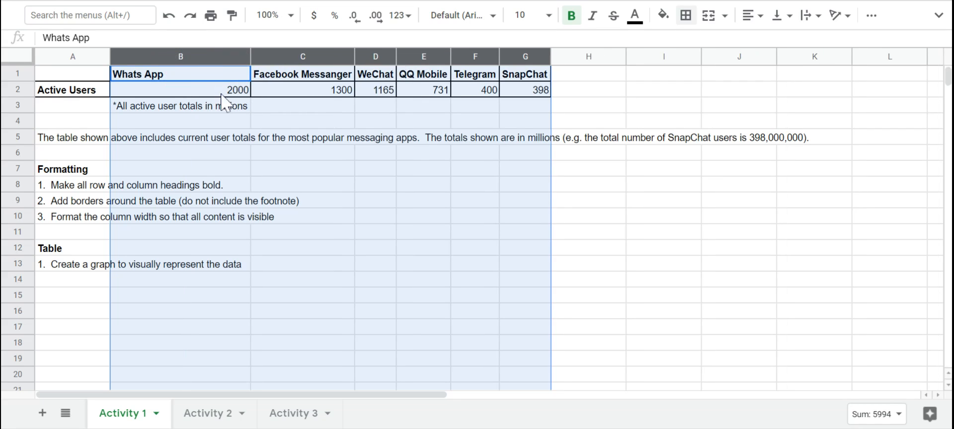
left_click(268, 123)
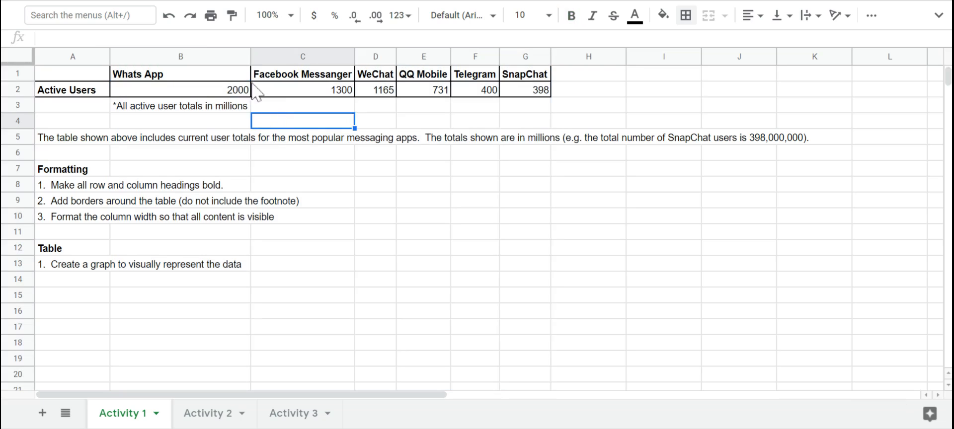
Step: Narrow columns A and B by hand to closely fit the Active Users and Whats App headings
left_click_drag(250, 57, 173, 56)
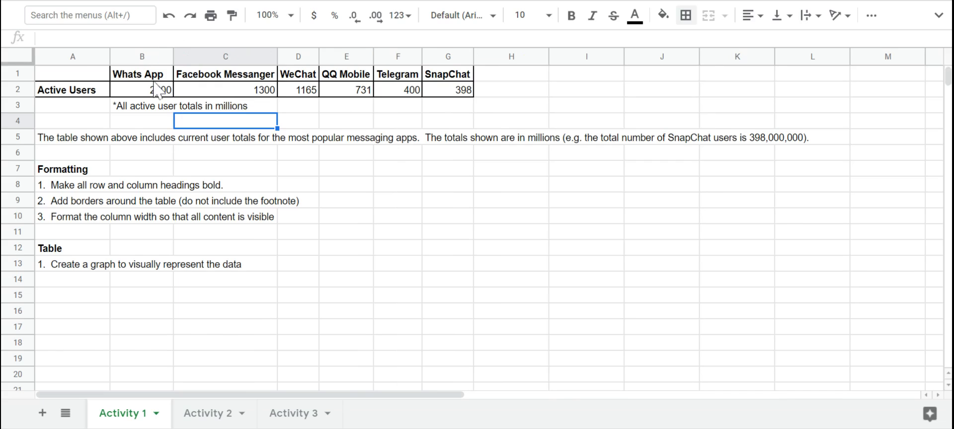
left_click_drag(109, 55, 103, 56)
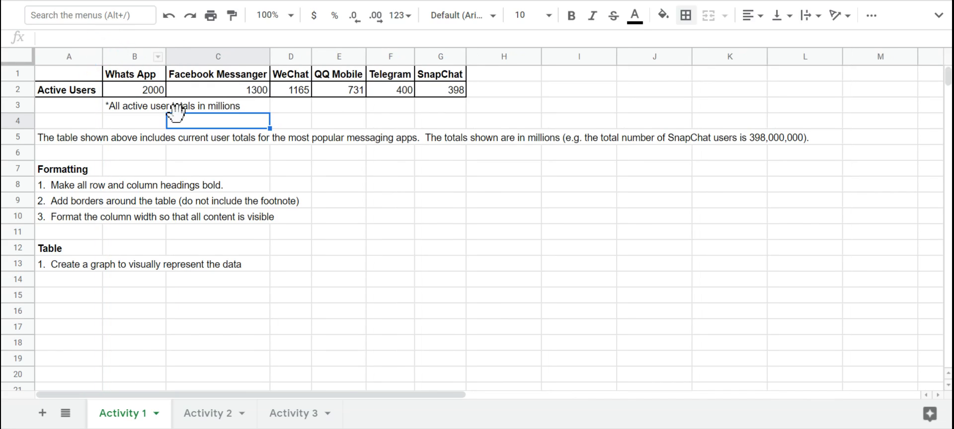
double_click(101, 57)
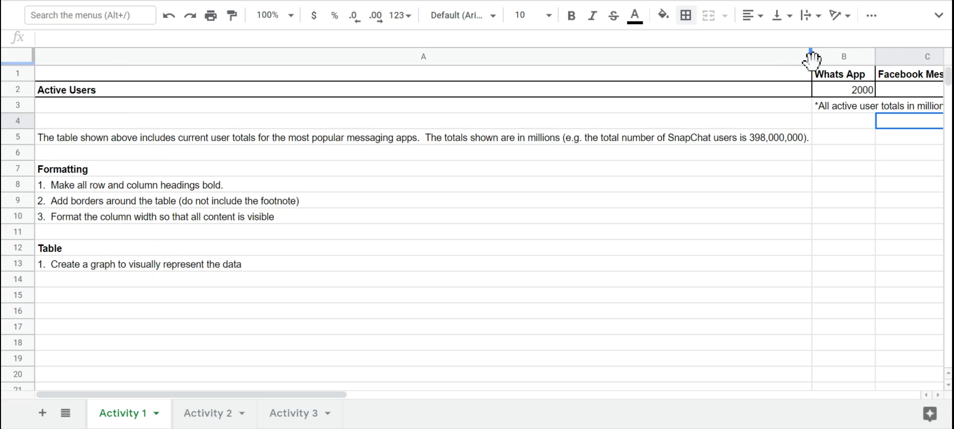
left_click_drag(810, 56, 107, 75)
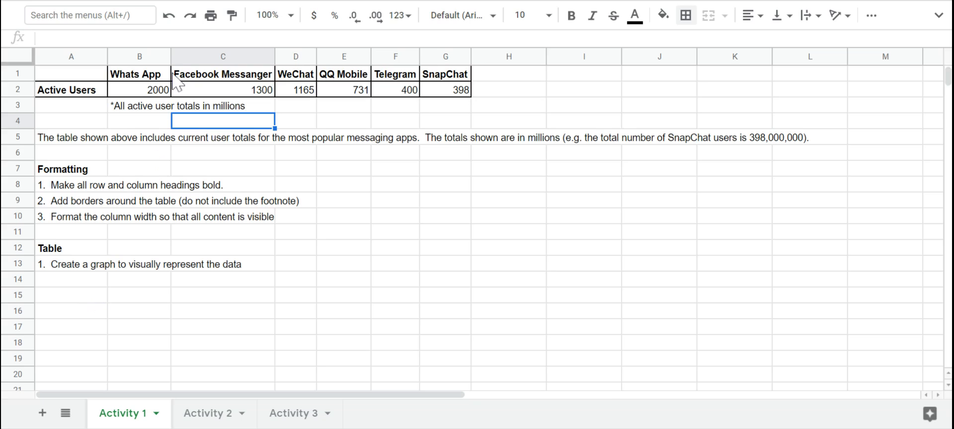
Step: Insert a chart based on the table range A1:G2
left_click_drag(78, 77, 444, 102)
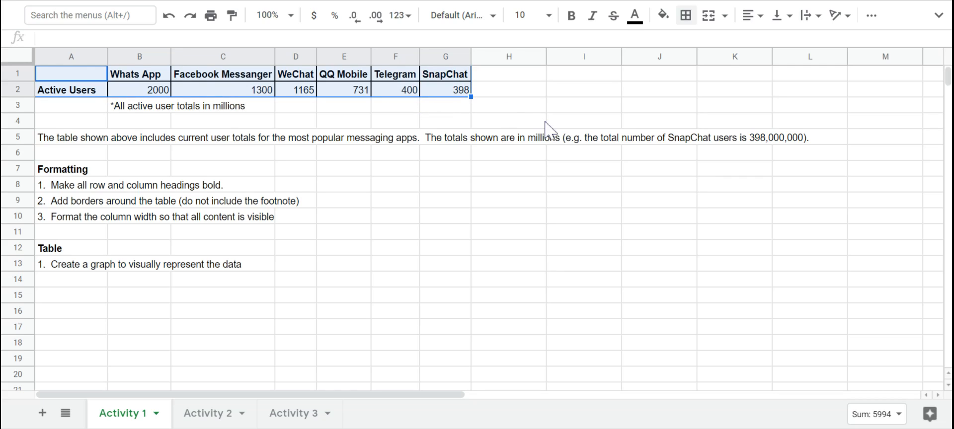
left_click(939, 15)
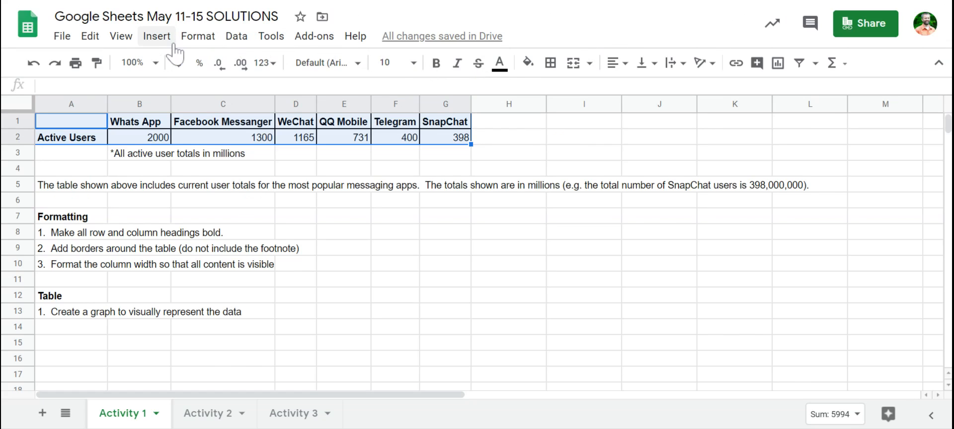
left_click(158, 37)
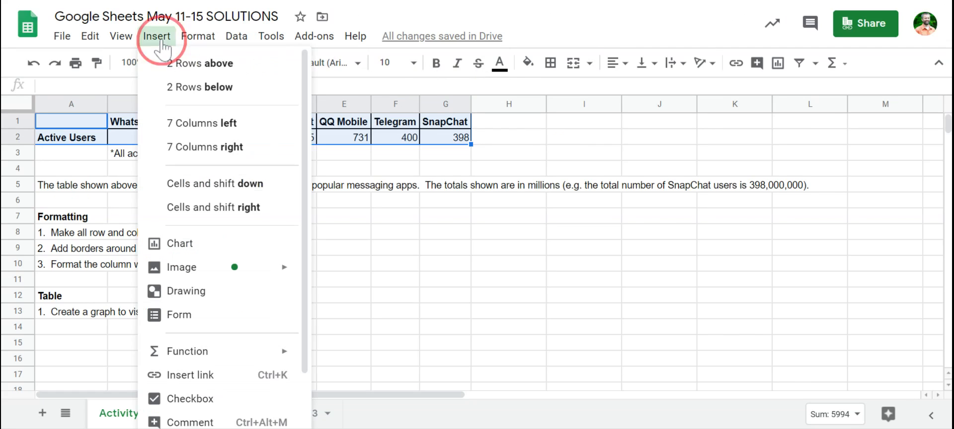
left_click(183, 244)
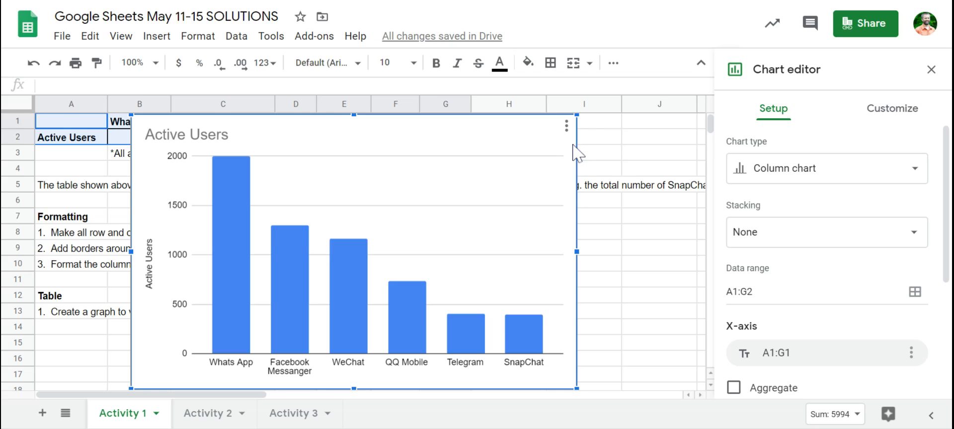
Step: Move the Active Users chart below the graph instruction, starting at cell A14, and collapse the header menus for more room
left_click_drag(573, 143, 535, 201)
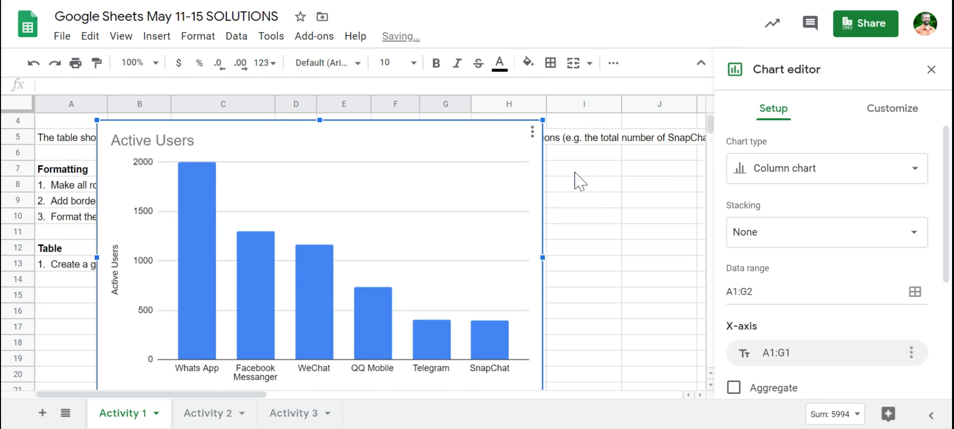
left_click(701, 62)
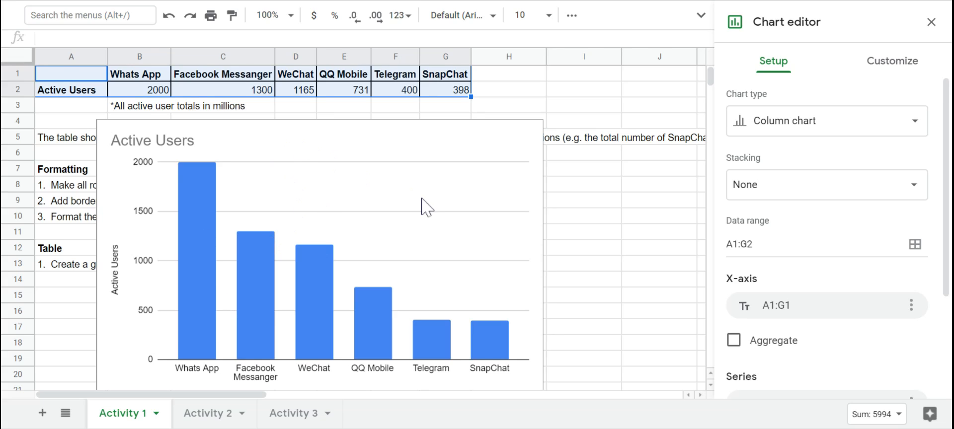
left_click(189, 288)
left_click(298, 145)
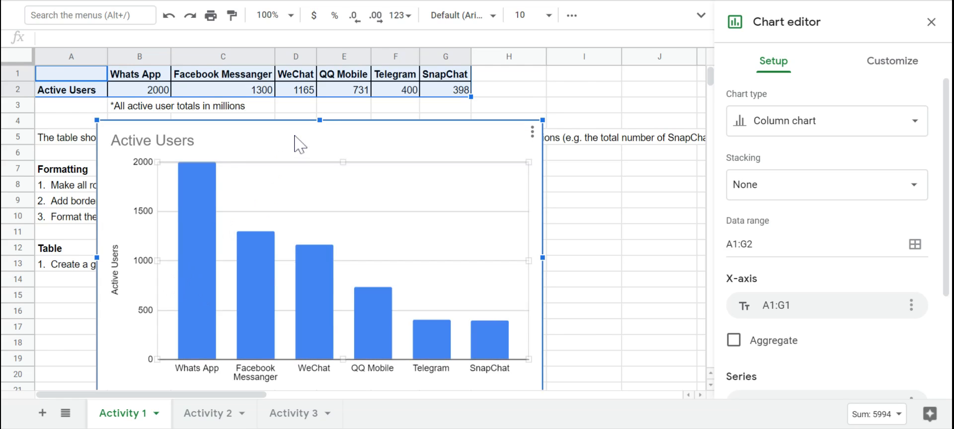
left_click_drag(297, 145, 213, 301)
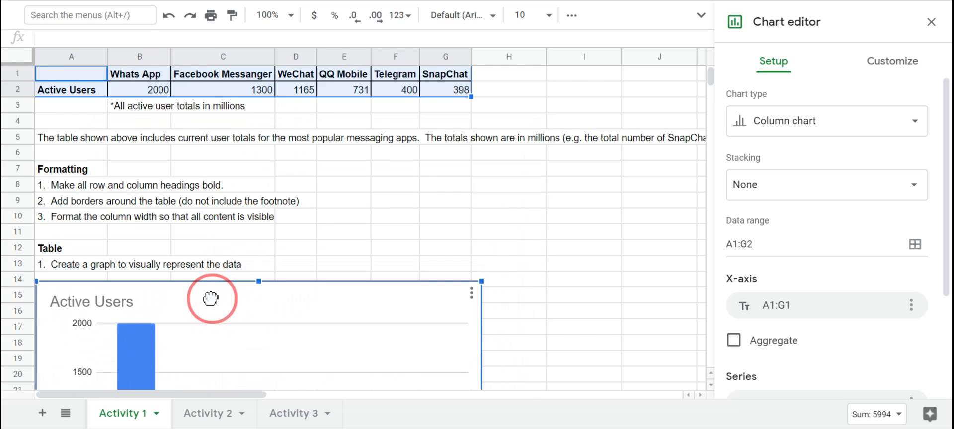
scroll(454, 245, "down", 4)
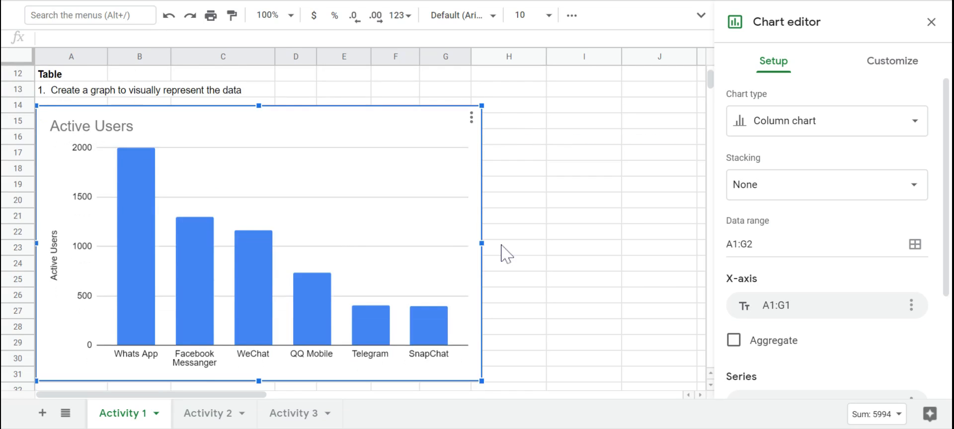
scroll(502, 254, "down", 1)
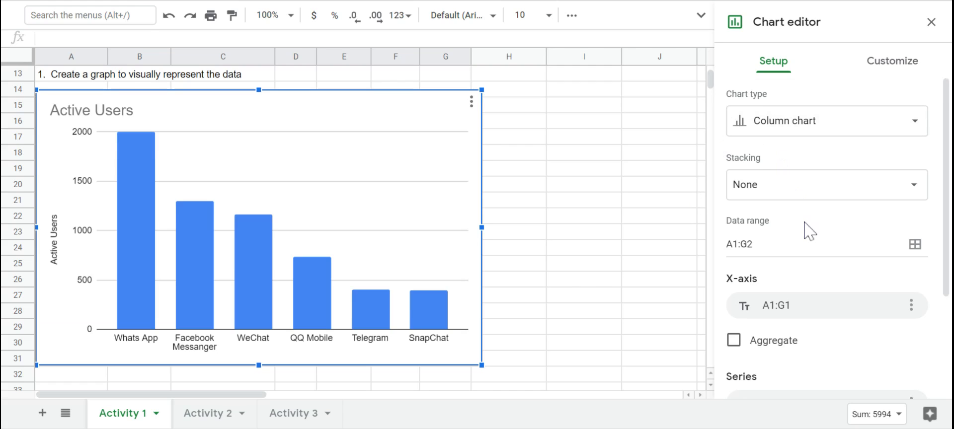
scroll(808, 230, "down", 3)
scroll(807, 229, "up", 3)
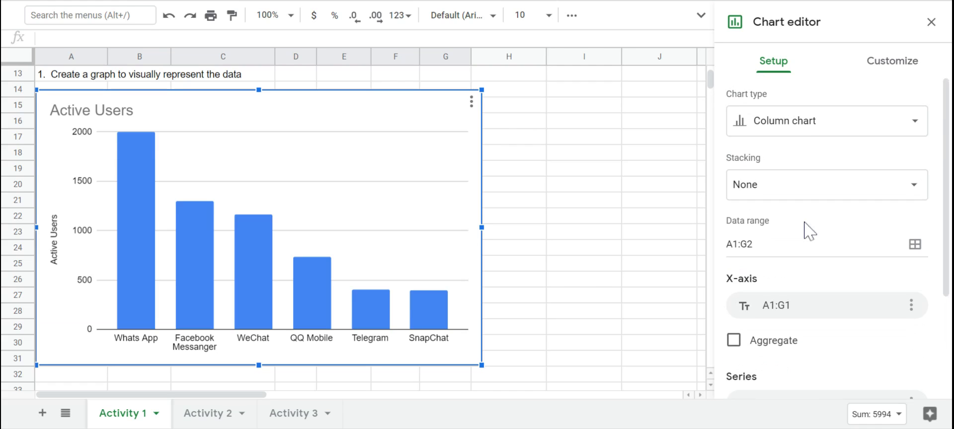
Step: Change the chart title to "Number of Users of Popular Messaging Apps"
left_click(887, 69)
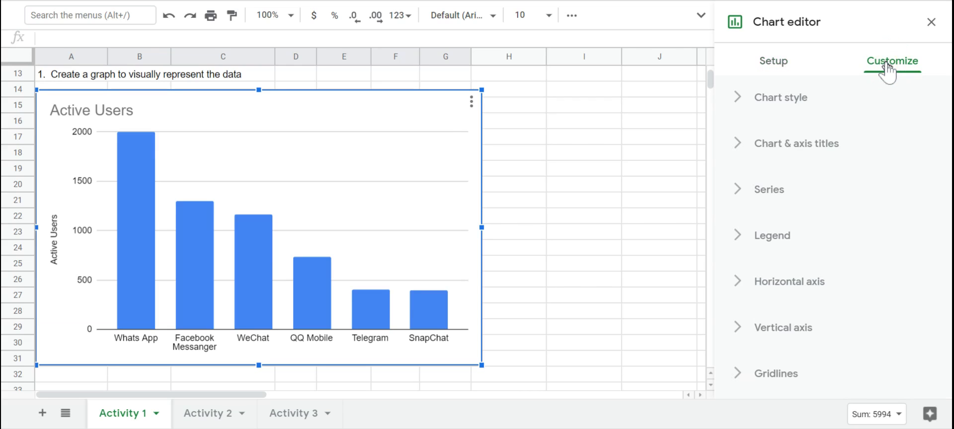
left_click(791, 149)
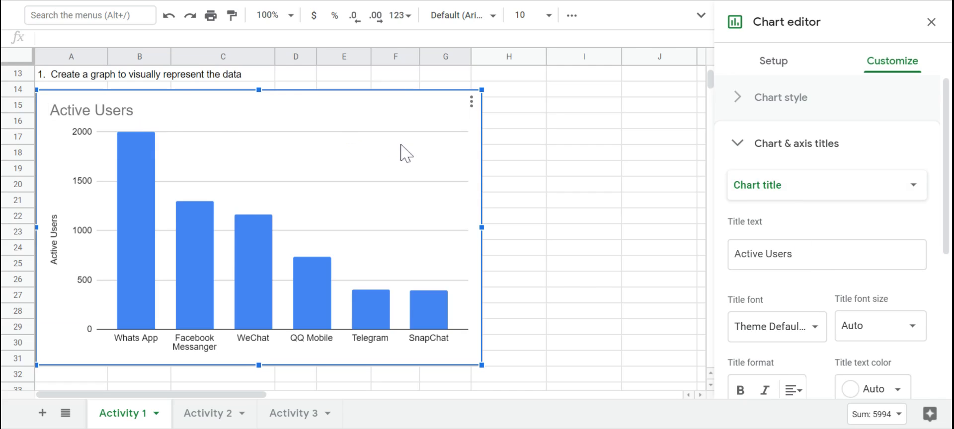
left_click(800, 255)
left_click_drag(795, 254, 724, 256)
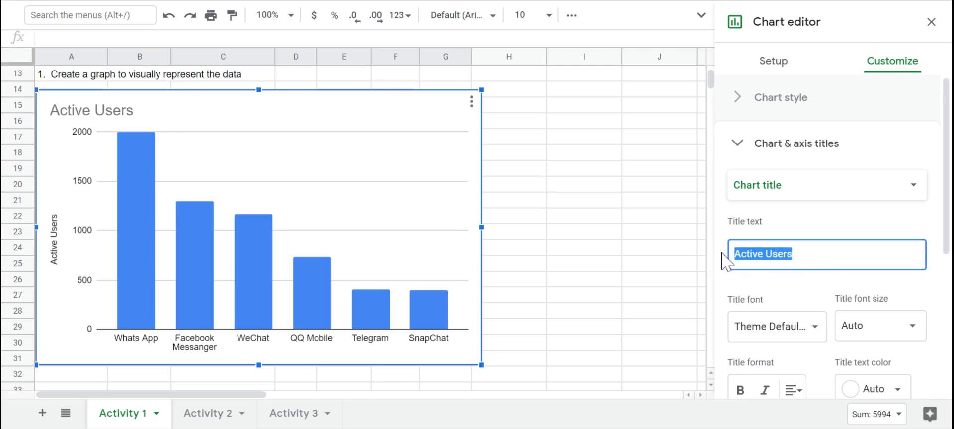
type("Number of")
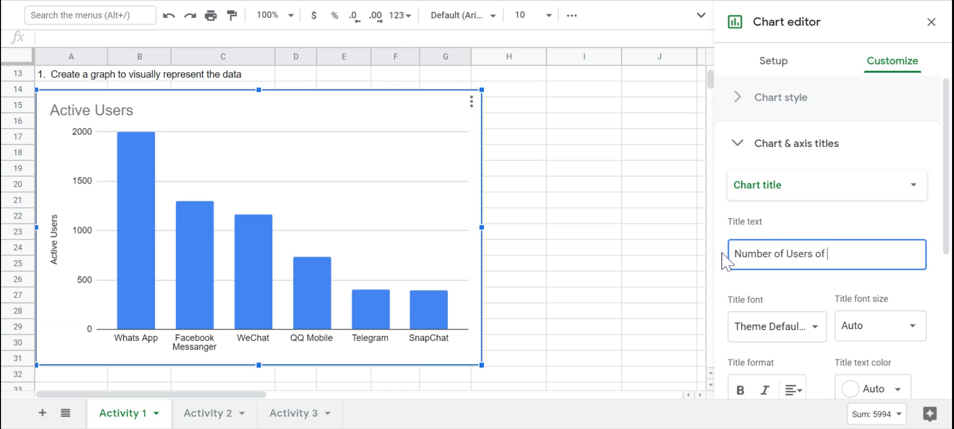
type(" Users of p")
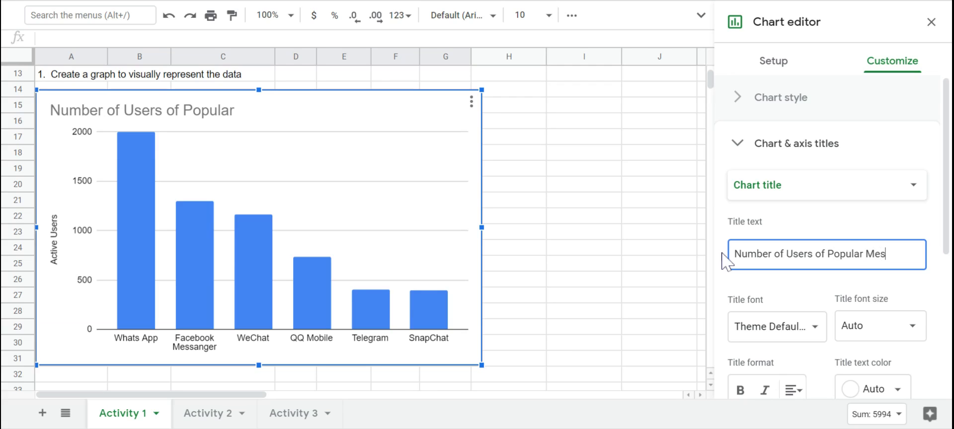
type("Apps")
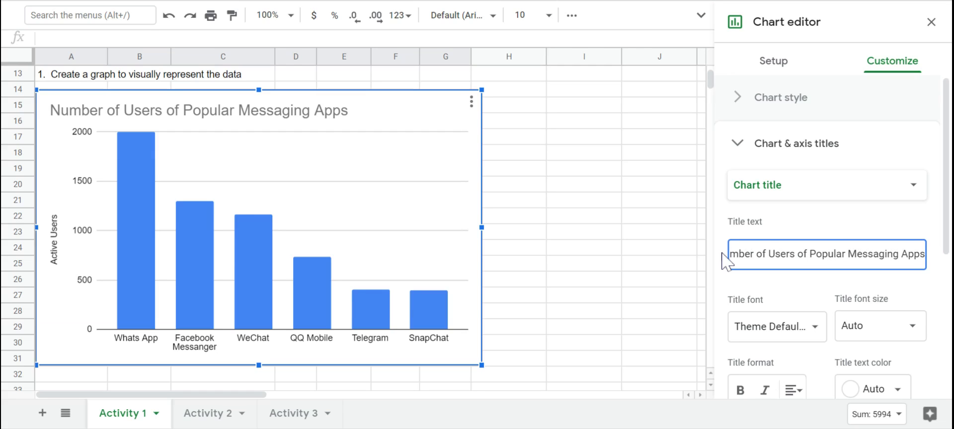
left_click(774, 289)
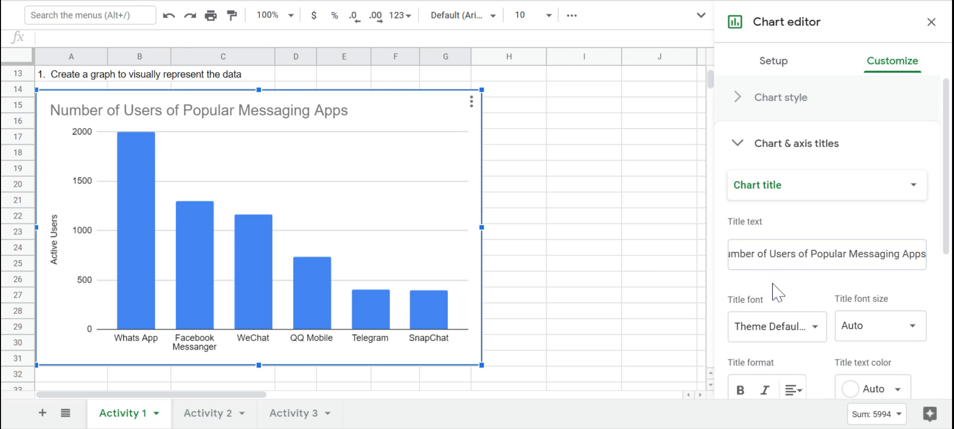
Step: Make the chart title bold
scroll(774, 288, "down", 2)
left_click(742, 310)
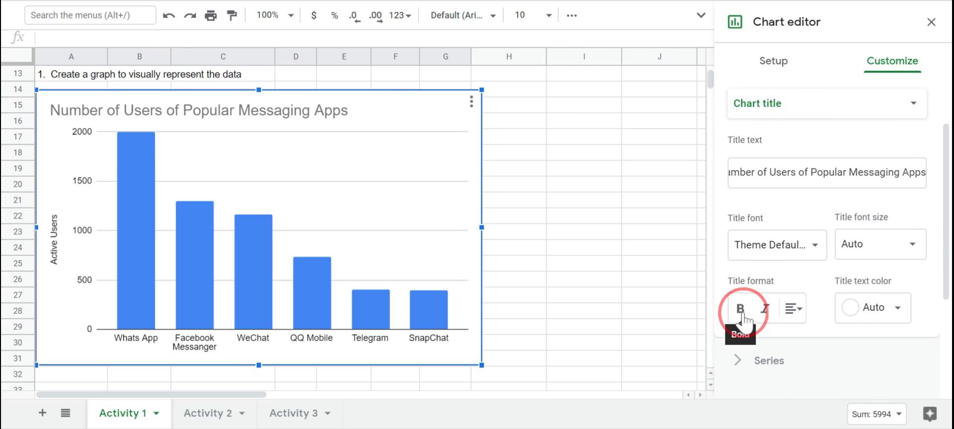
Step: Look through the Active Users series settings, including colour, axis, data point and label options
scroll(741, 278, "down", 2)
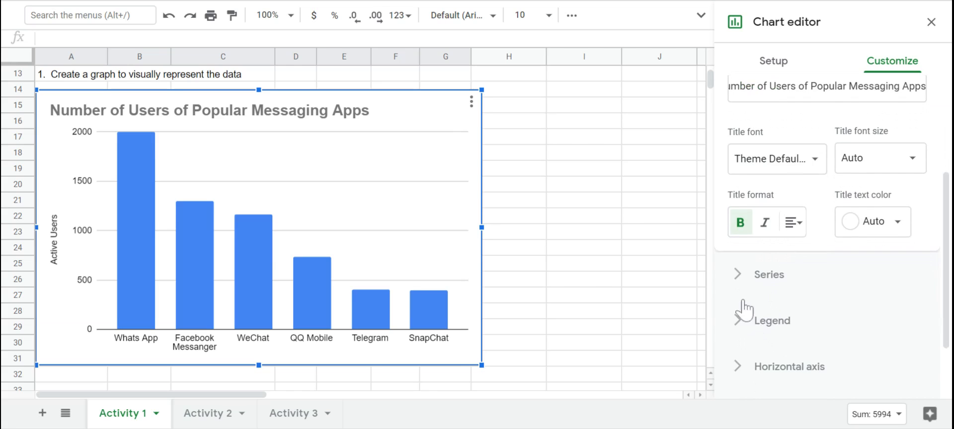
scroll(744, 308, "down", 2)
left_click(744, 254)
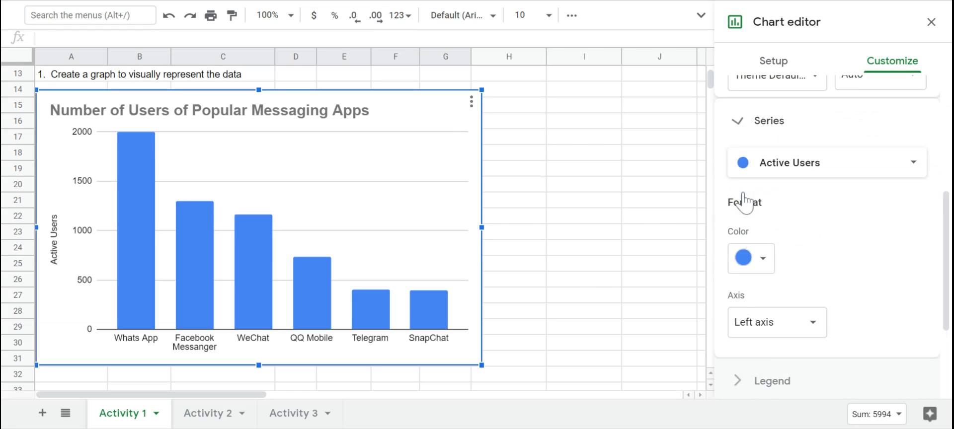
scroll(744, 202, "down", 4)
scroll(857, 218, "up", 5)
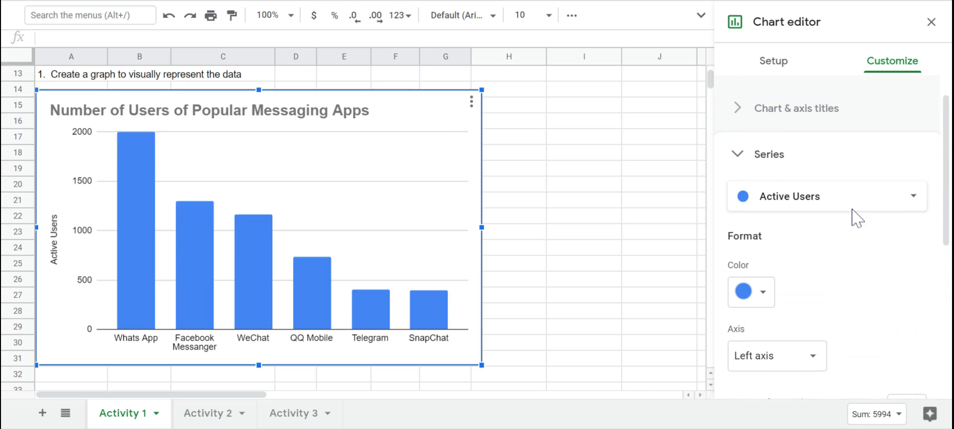
scroll(857, 218, "down", 1)
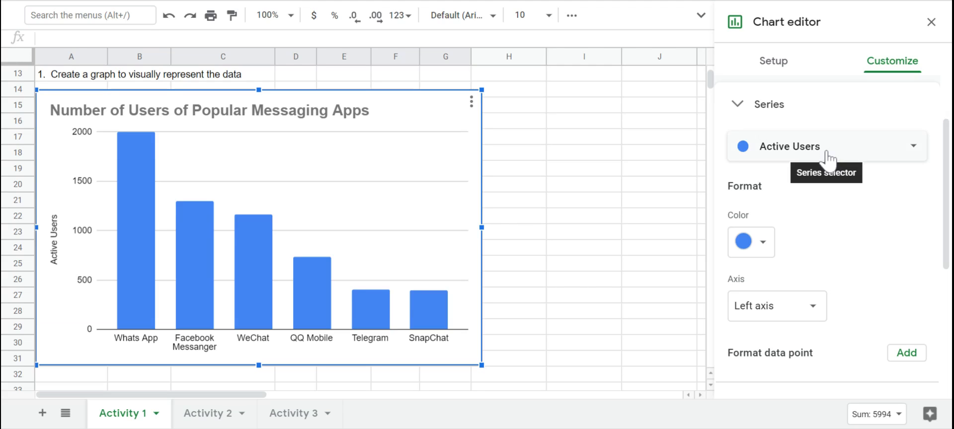
scroll(837, 197, "down", 1)
left_click(860, 150)
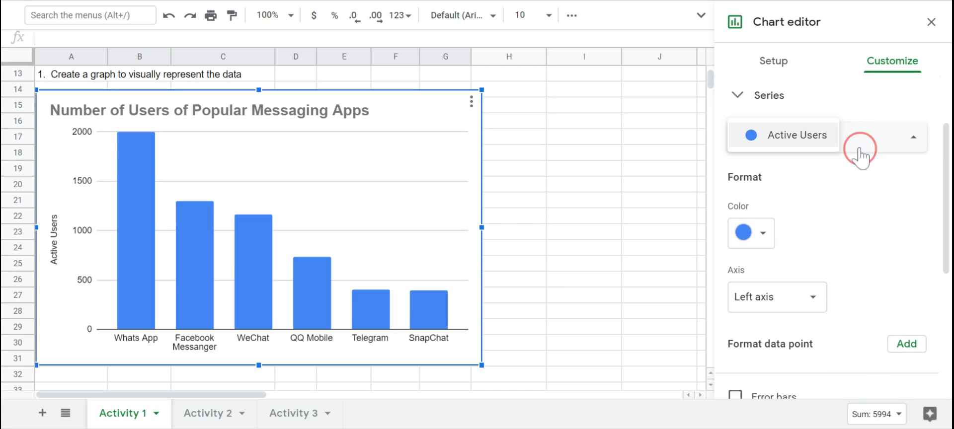
left_click(915, 138)
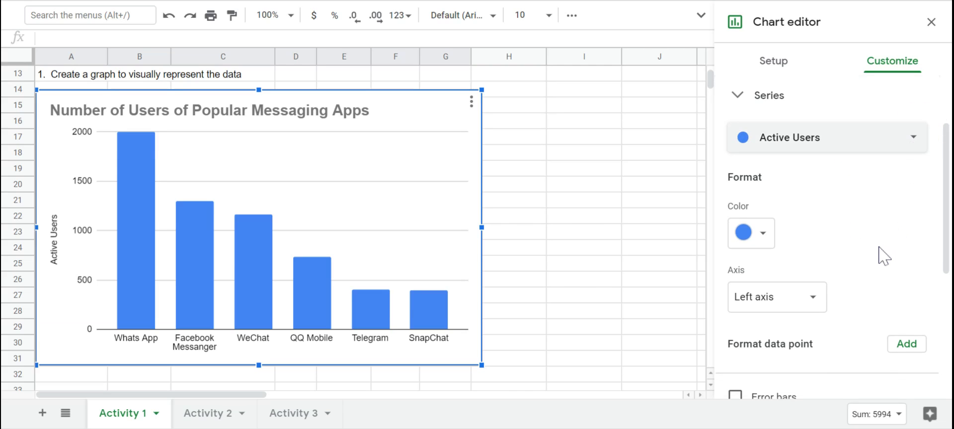
scroll(880, 251, "down", 4)
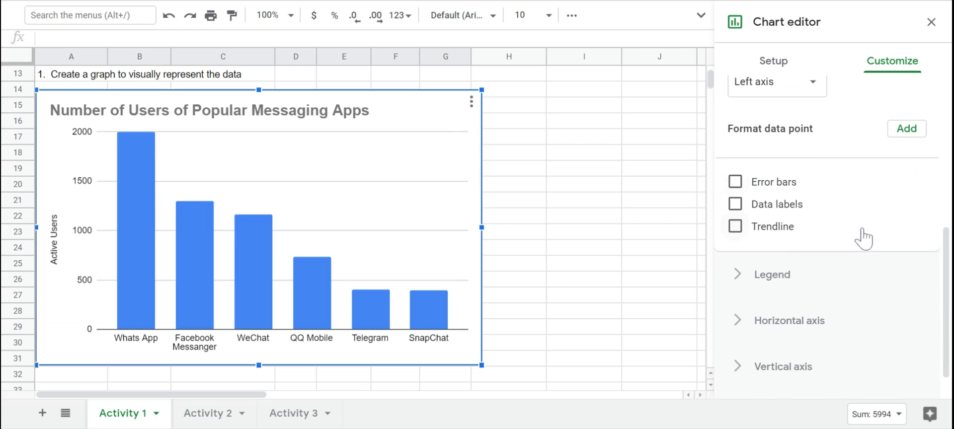
scroll(864, 239, "down", 1)
scroll(843, 278, "down", 1)
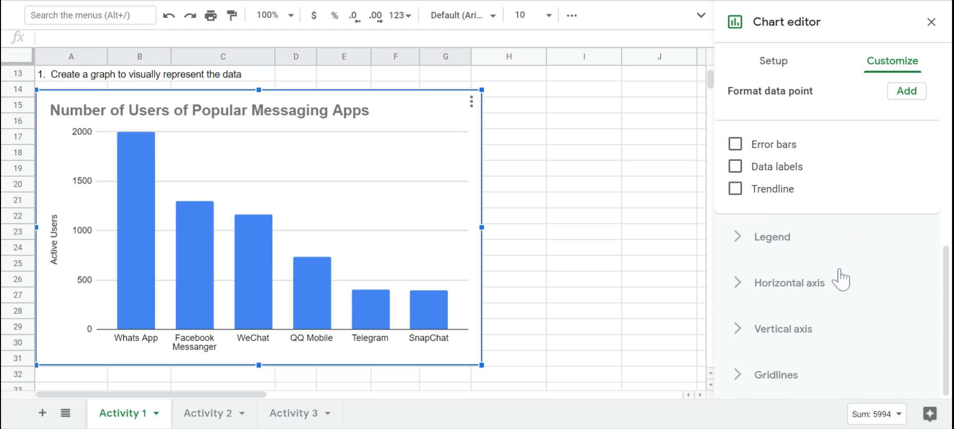
Step: Examine the chart's vertical axis settings, such as label format, minimum and maximum, scale factor and number format
left_click(822, 329)
scroll(810, 308, "up", 3)
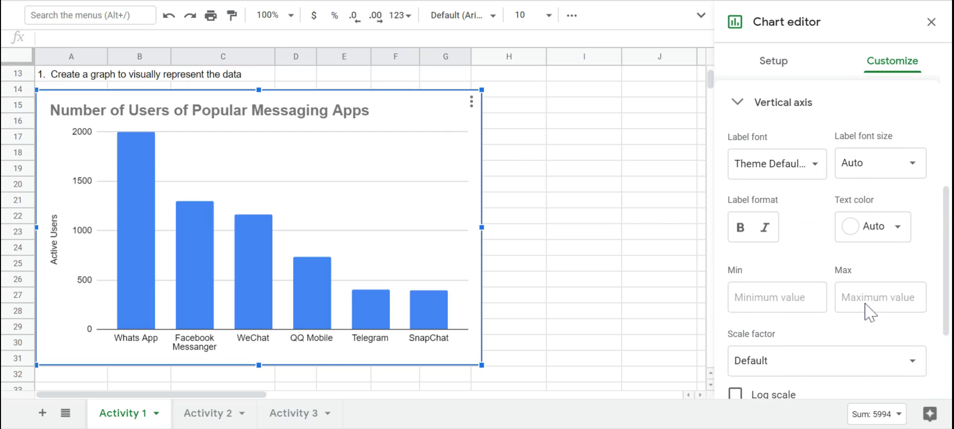
scroll(870, 312, "down", 2)
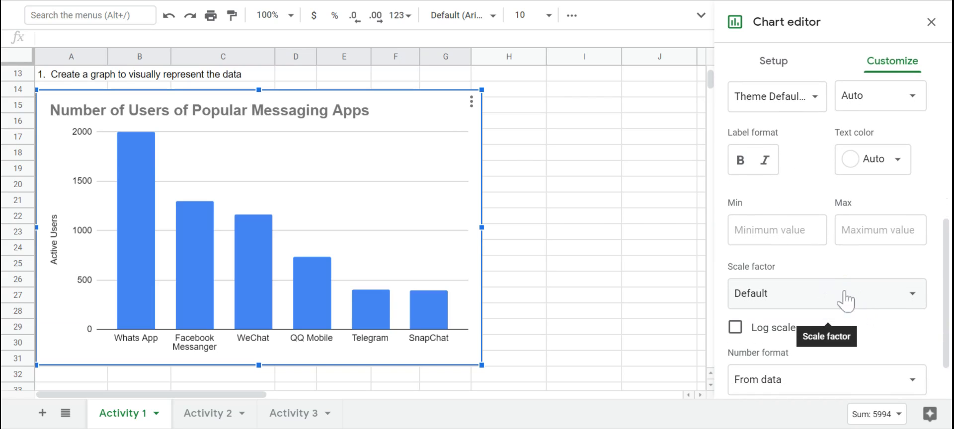
scroll(840, 321, "down", 1)
scroll(840, 322, "up", 4)
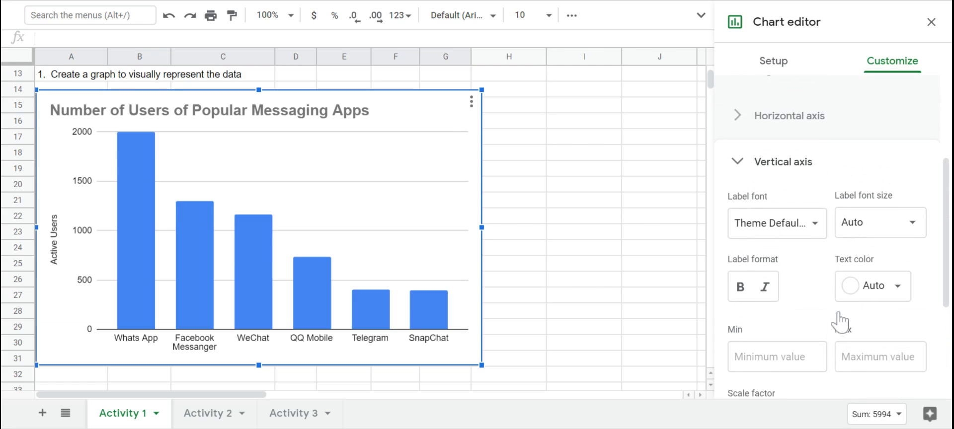
scroll(843, 320, "up", 1)
left_click(737, 196)
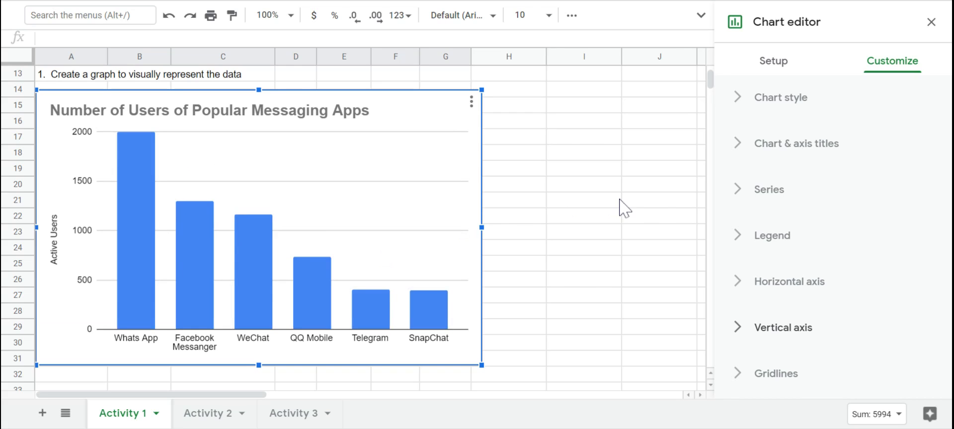
Step: Turn on data labels for the Active Users series and leave the chart editor
left_click(767, 189)
scroll(784, 206, "down", 5)
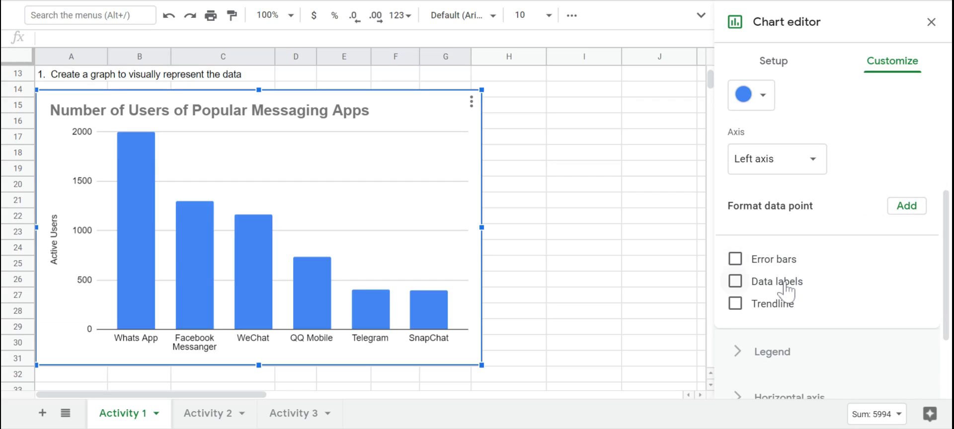
left_click(786, 285)
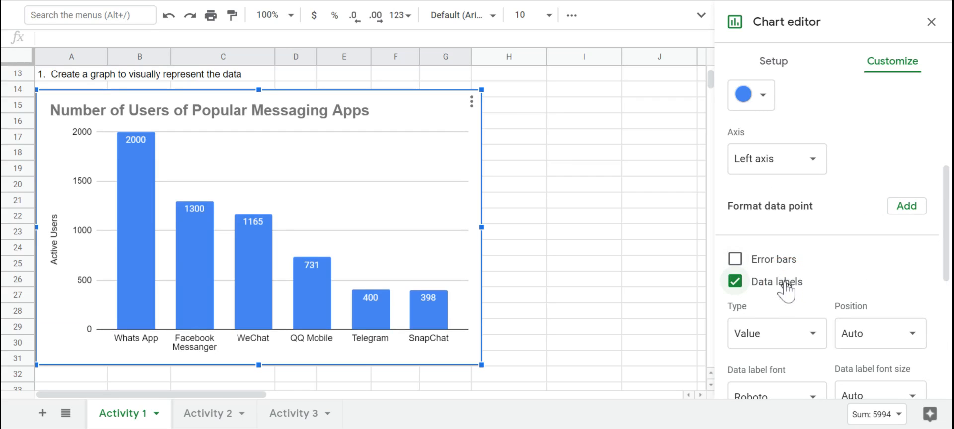
left_click(543, 232)
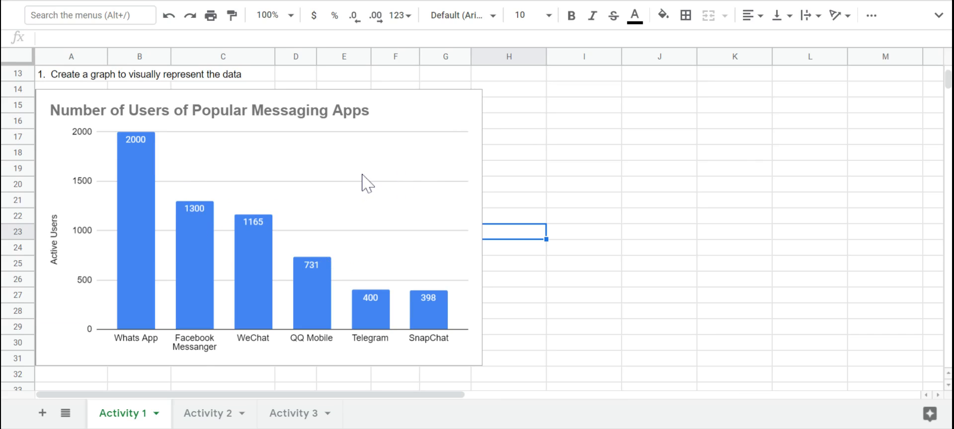
Step: Review the Activity 1 user table and its instructions against the finished chart
scroll(364, 178, "up", 3)
scroll(366, 184, "up", 2)
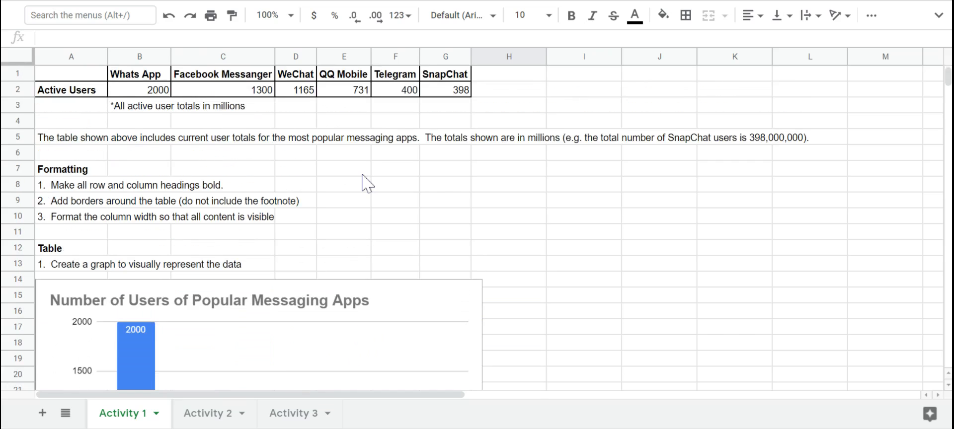
left_click(240, 89)
scroll(437, 200, "down", 4)
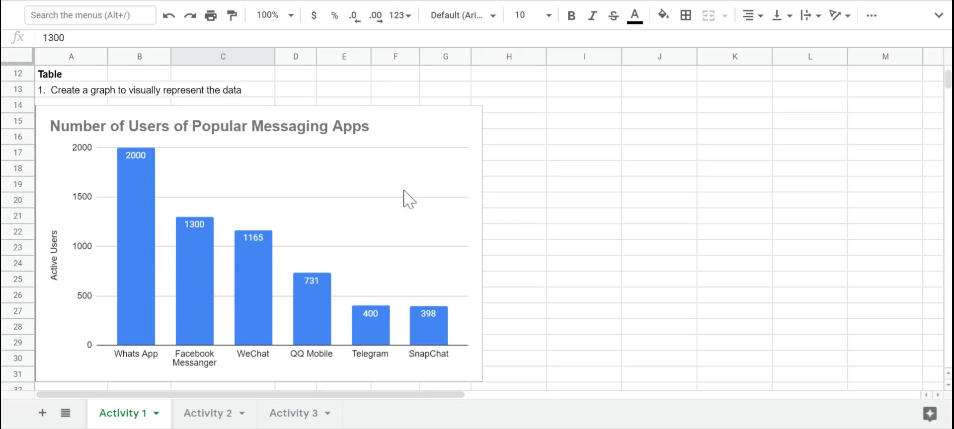
scroll(404, 194, "up", 4)
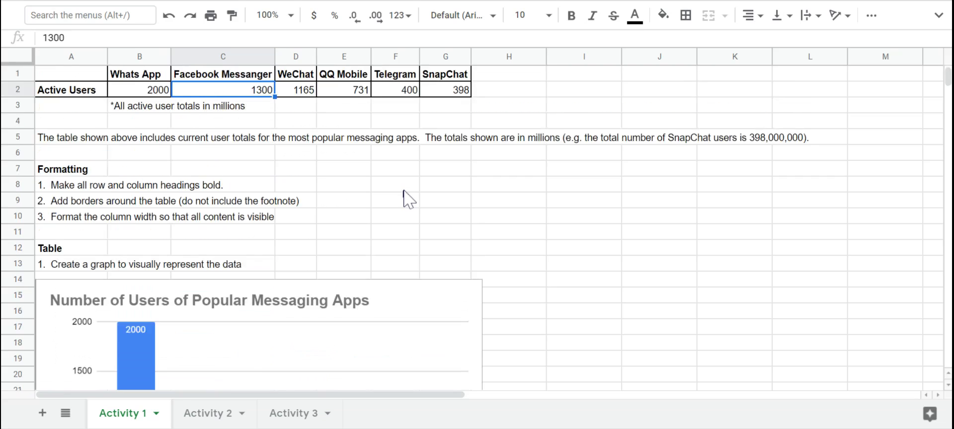
Step: On the Activity 2 sheet, bold the year headings in B1:J1 and the Active WeChat Users heading in A2
left_click(208, 413)
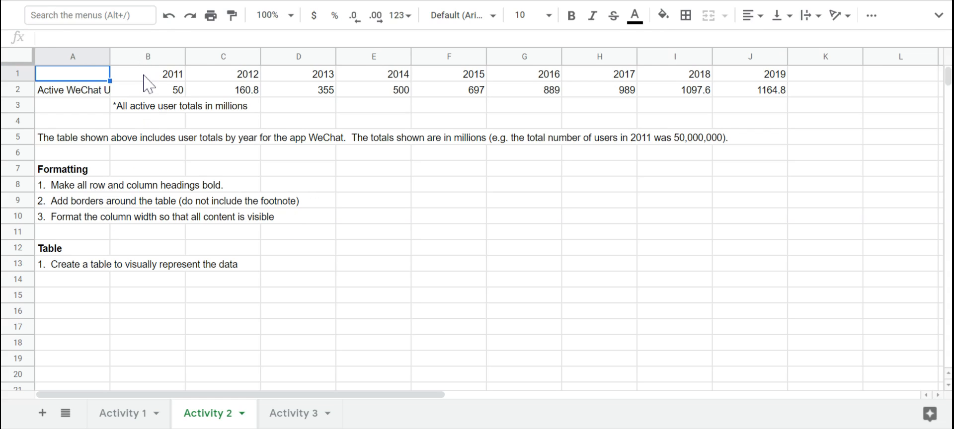
left_click_drag(148, 75, 745, 79)
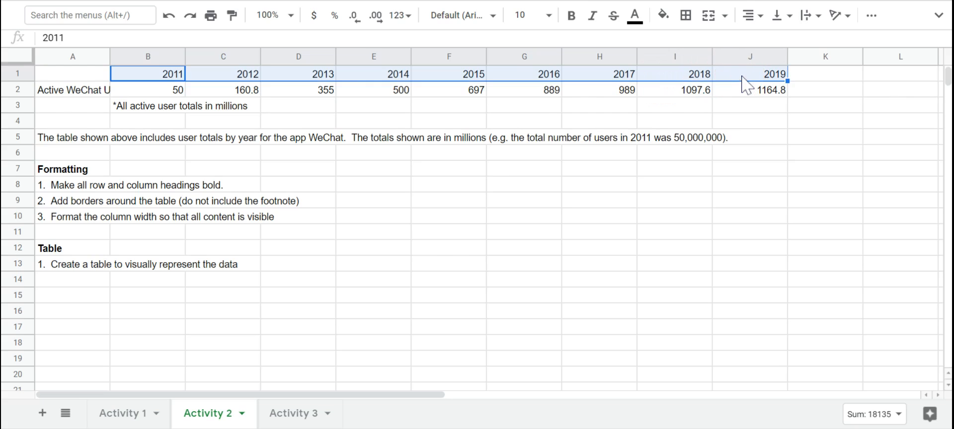
left_click(572, 15)
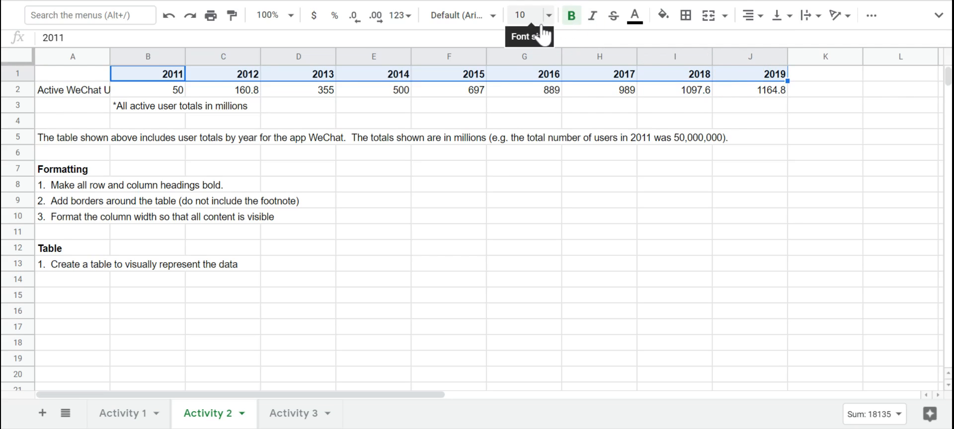
left_click(94, 89)
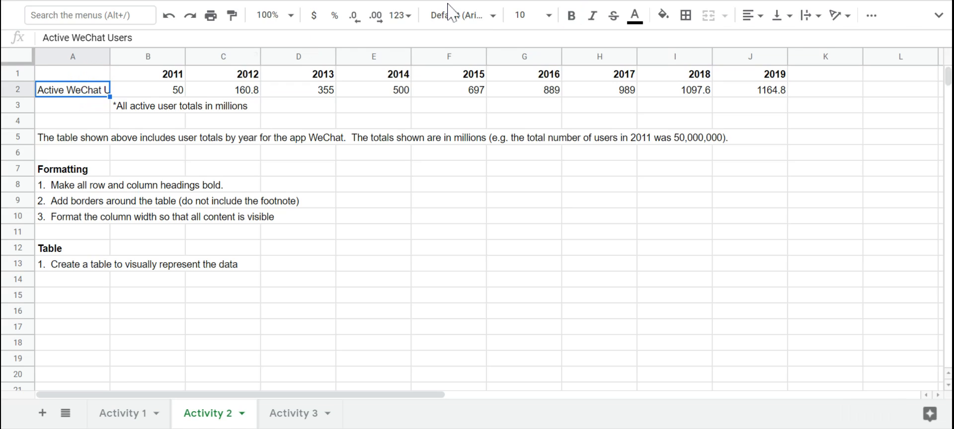
left_click(571, 16)
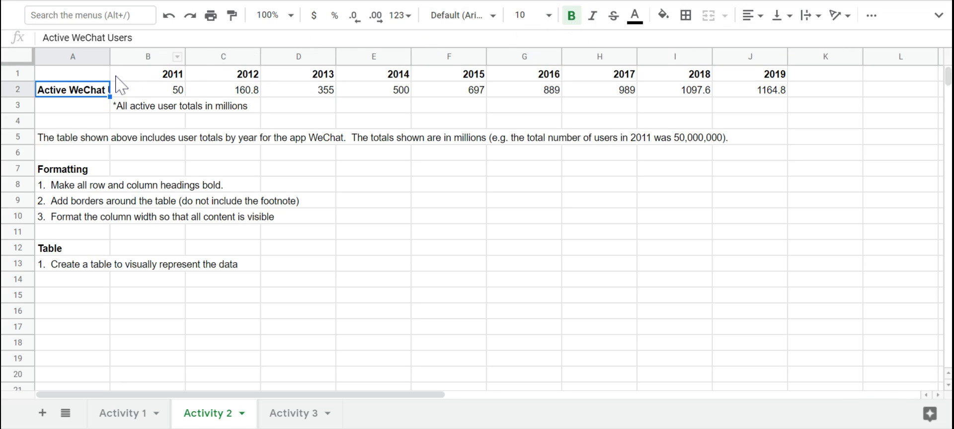
Step: Apply all borders to the WeChat user table in A1:J2, leaving out the footnote
left_click_drag(82, 77, 773, 97)
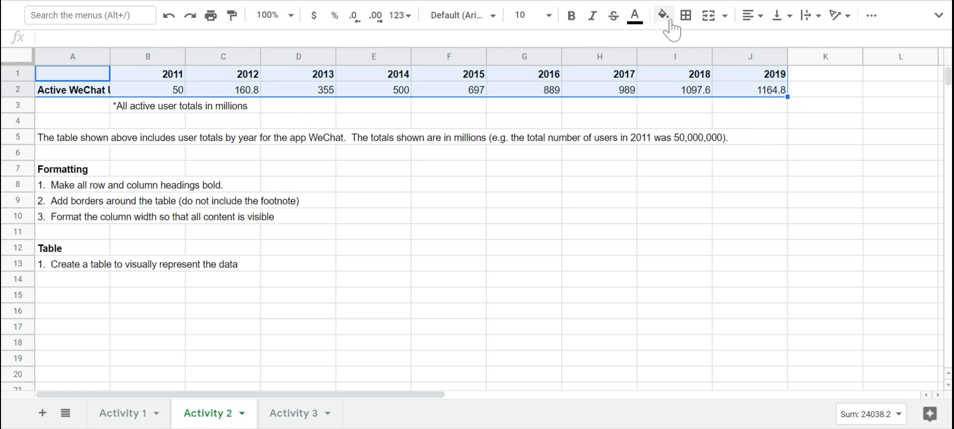
left_click(686, 16)
left_click(693, 44)
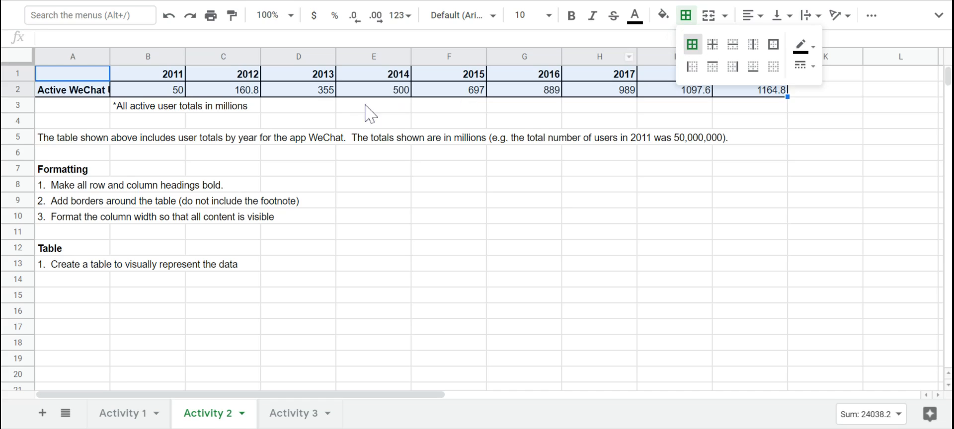
Step: Widen column A to fit the Active WeChat Users heading and set columns B to J to one equal, narrower width
left_click(92, 74)
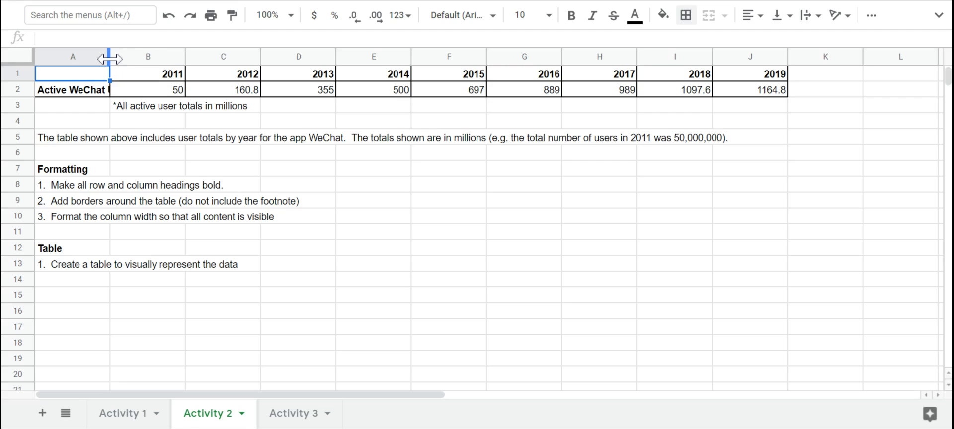
left_click_drag(110, 57, 797, 54)
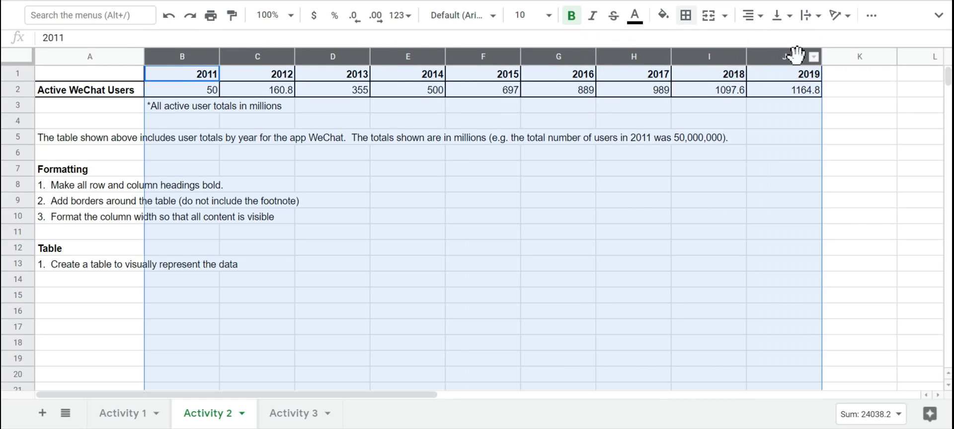
left_click_drag(218, 60, 218, 59)
double_click(219, 60)
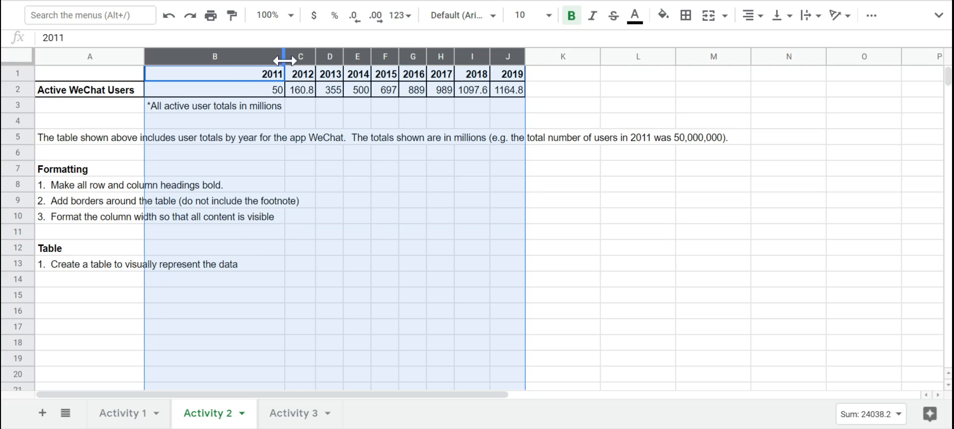
left_click_drag(284, 56, 196, 61)
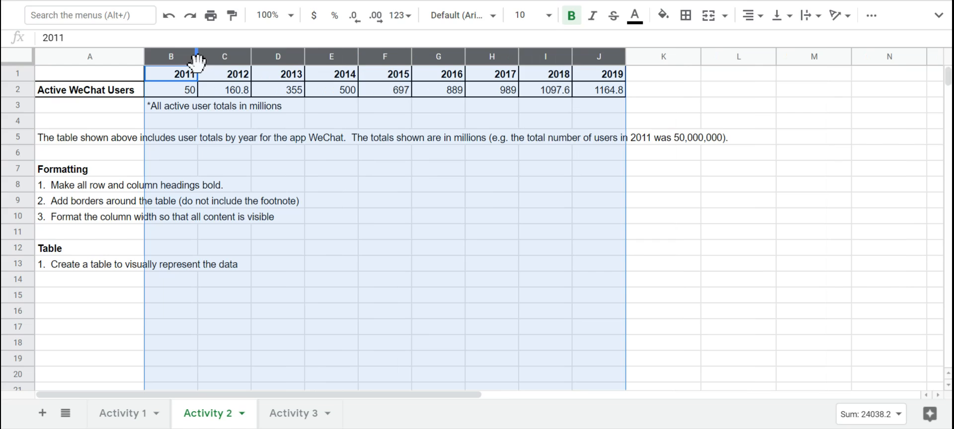
left_click(249, 183)
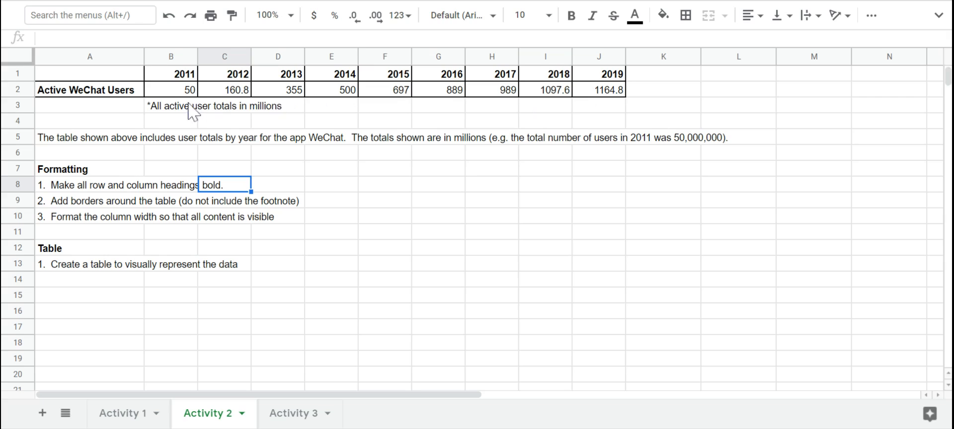
left_click(177, 93)
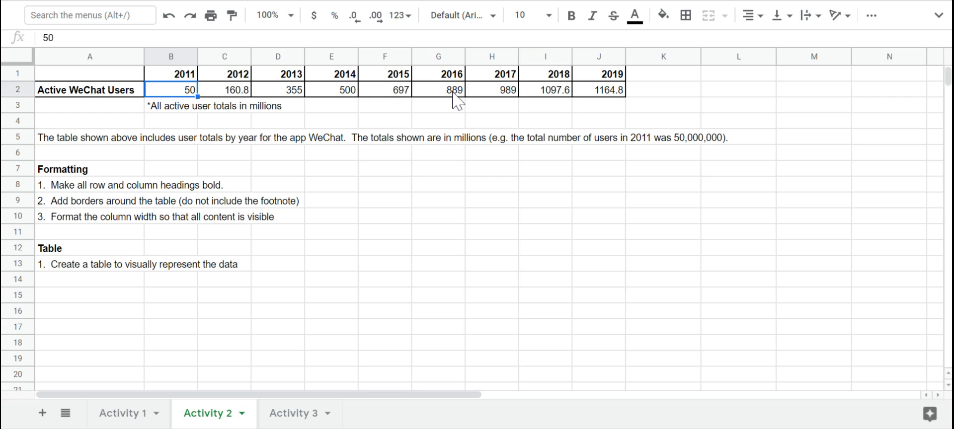
left_click(602, 92)
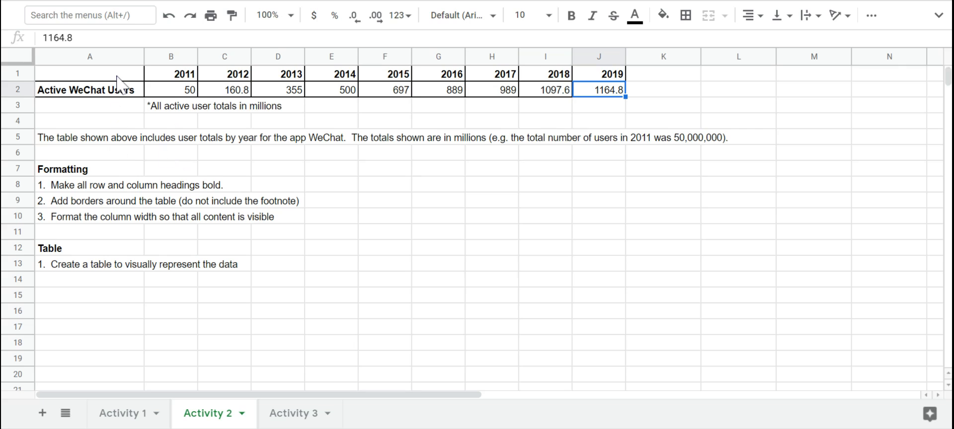
left_click_drag(108, 82, 564, 95)
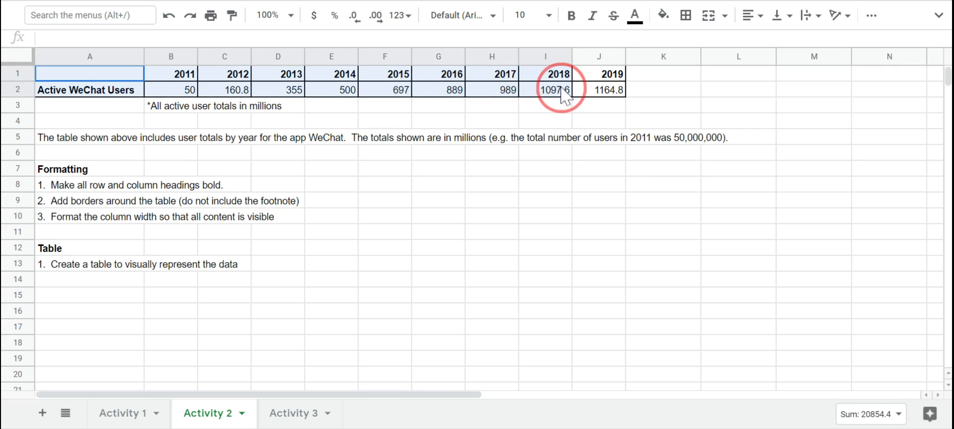
Step: Reword the instruction in A13 to read "1. Create a graph to visually represent the data"
left_click(80, 268)
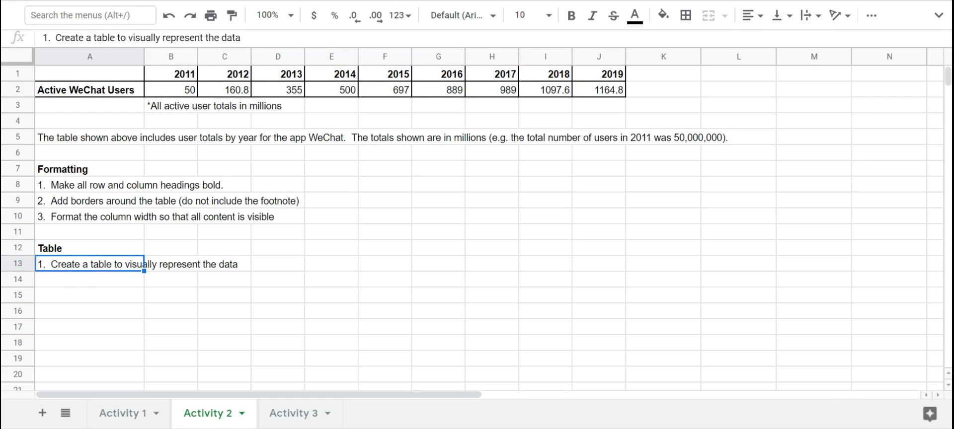
left_click_drag(96, 38, 114, 37)
key("BackSpace")
key("BackSpace")
type("graph")
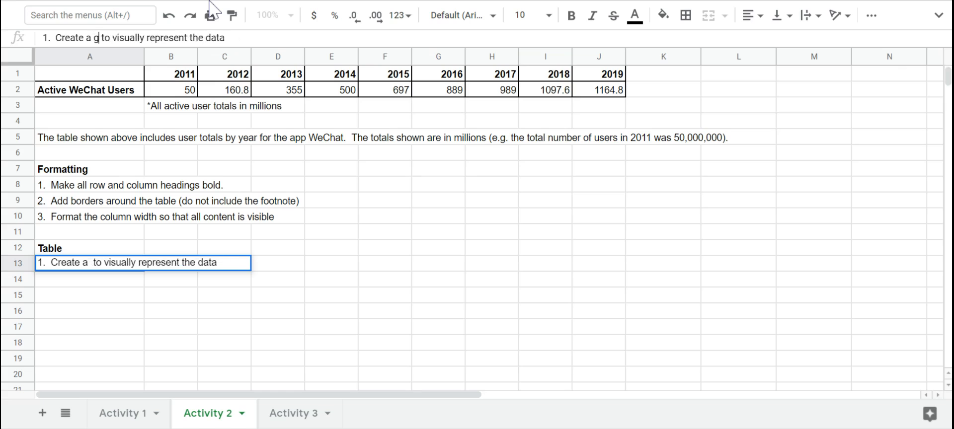
key("Return")
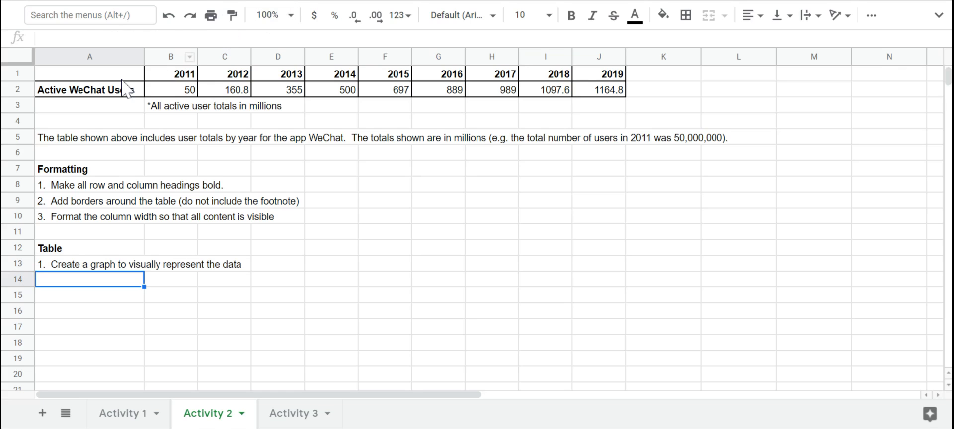
Step: Insert a chart from the WeChat user table in A1:J2 and move it below the written instructions
left_click_drag(112, 73, 604, 92)
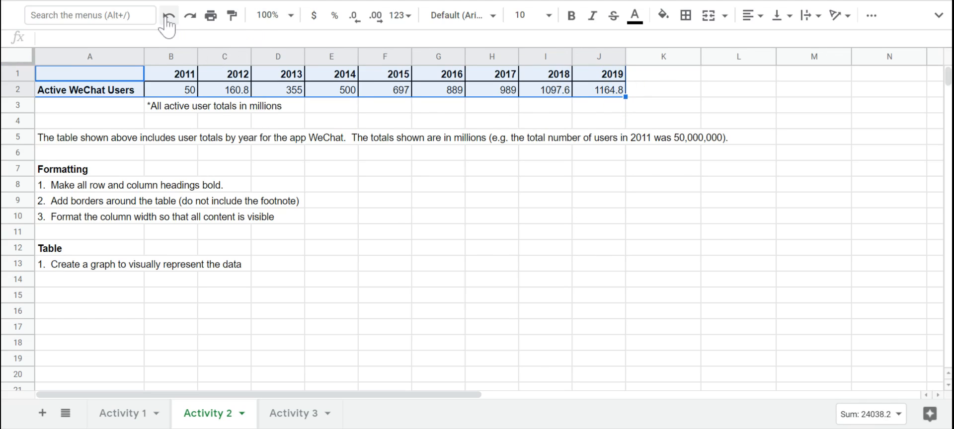
left_click(939, 20)
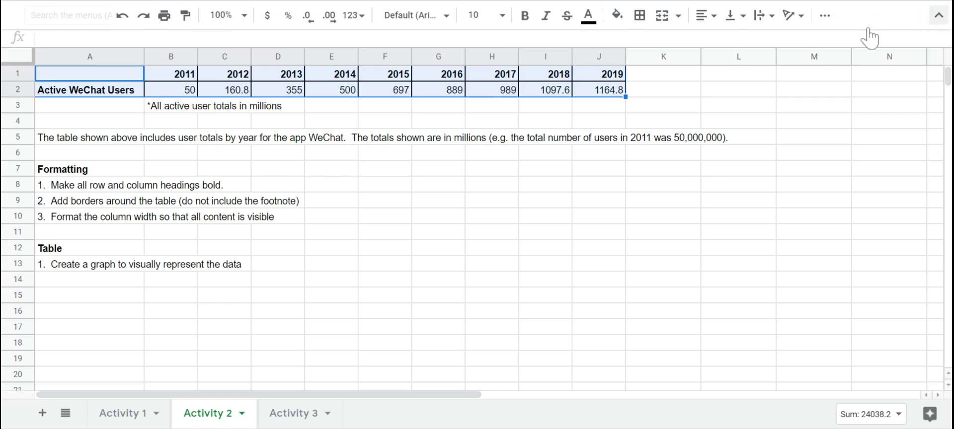
left_click(157, 37)
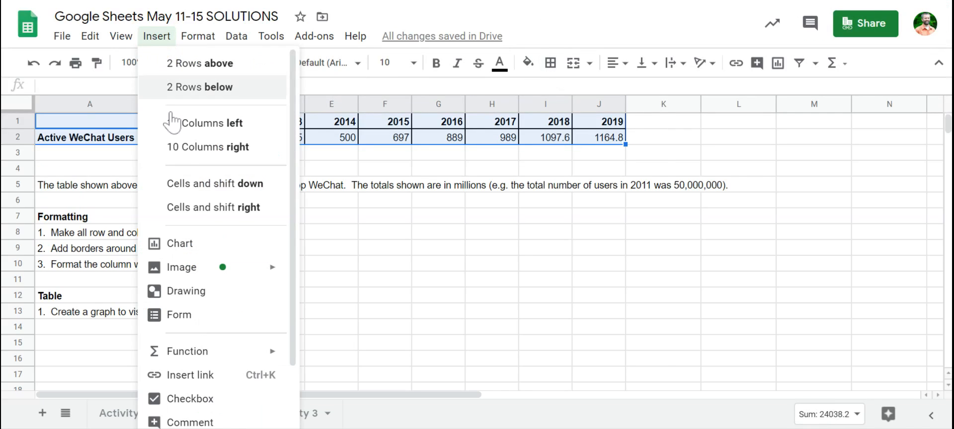
left_click(195, 250)
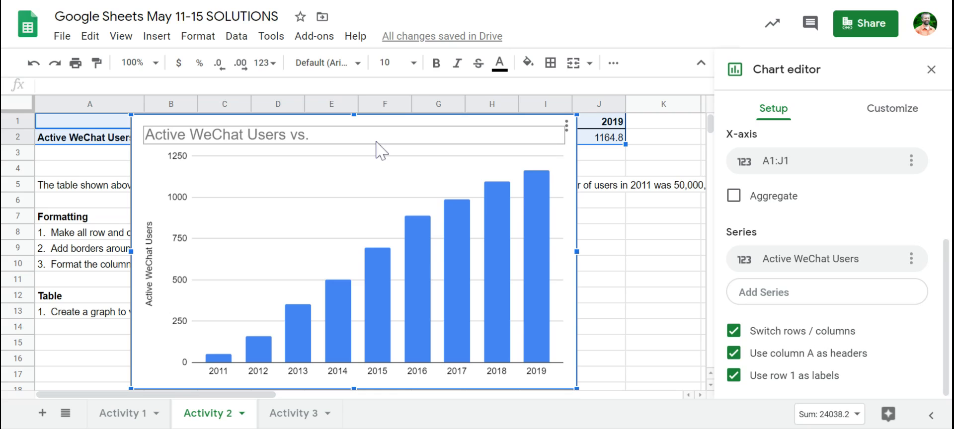
left_click_drag(506, 125, 418, 334)
scroll(422, 338, "down", 5)
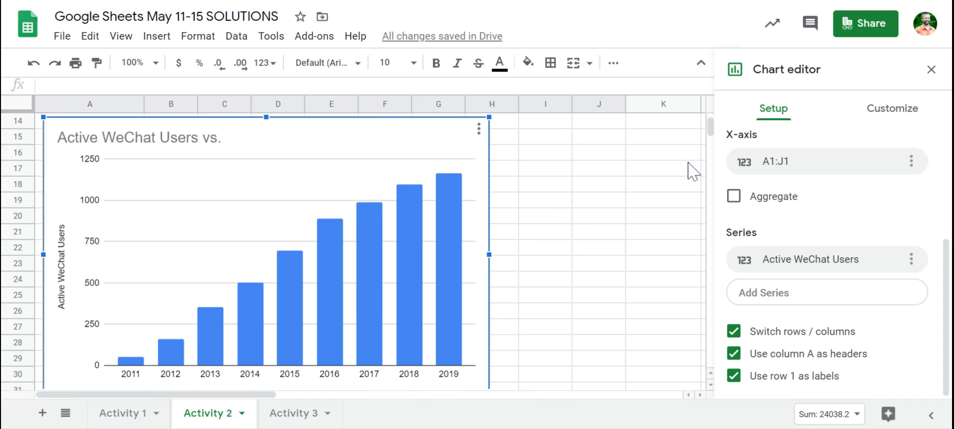
Step: Look through the column chart's title and chart style customization options
left_click(895, 120)
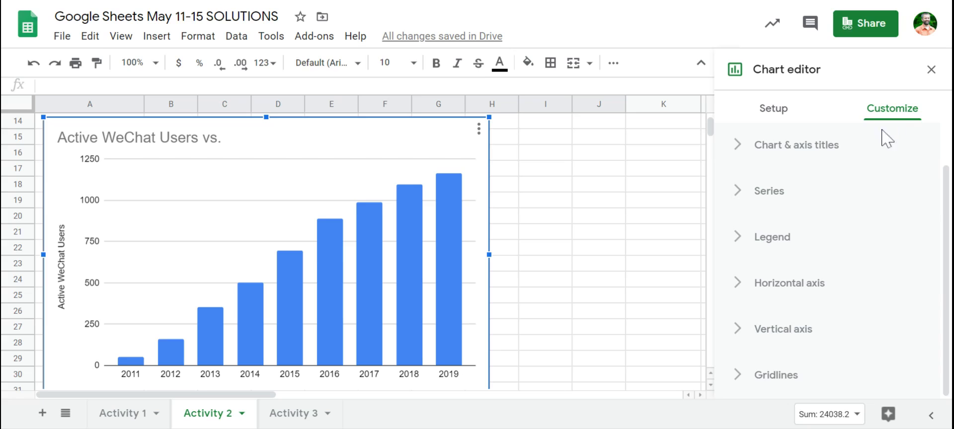
left_click(825, 144)
scroll(819, 169, "down", 2)
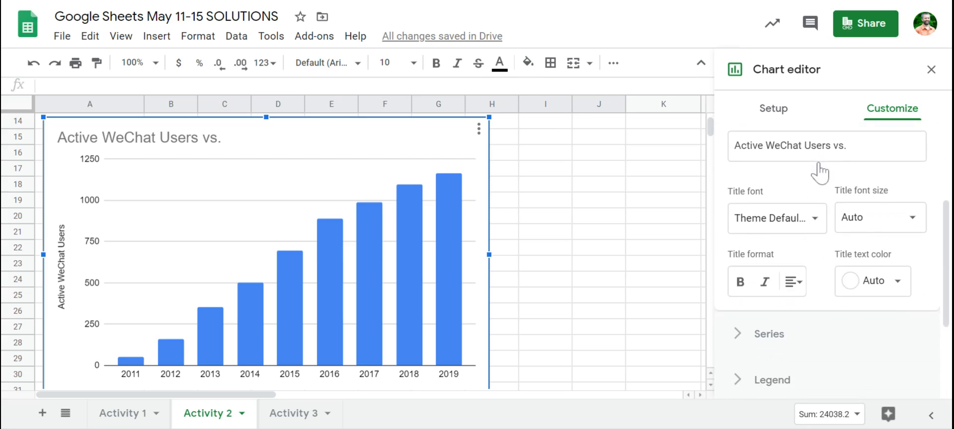
scroll(820, 171, "down", 1)
scroll(745, 149, "up", 3)
left_click(773, 110)
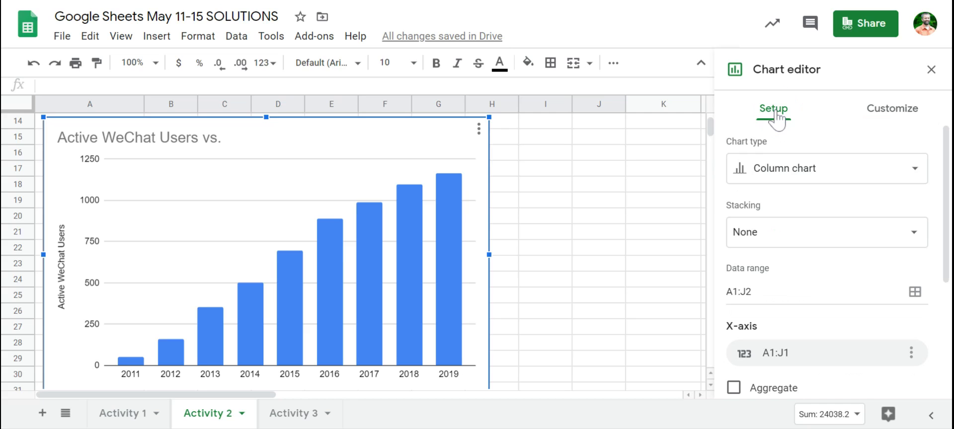
left_click(892, 108)
left_click(739, 148)
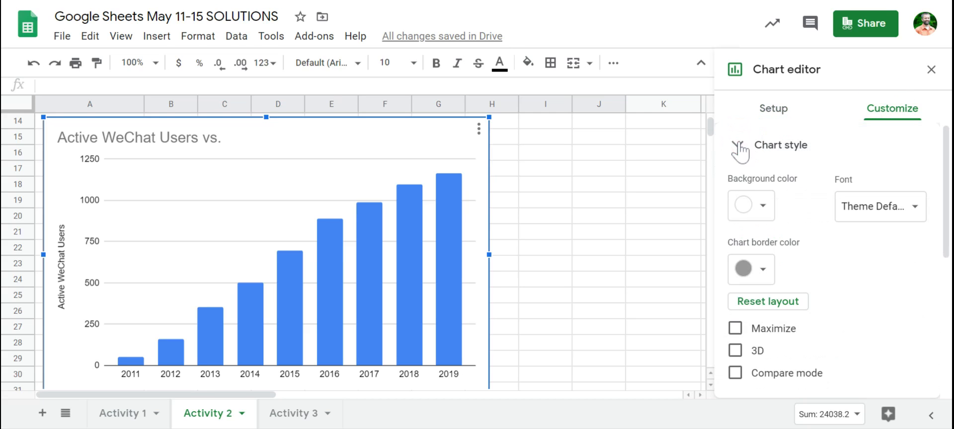
scroll(826, 247, "down", 3)
scroll(826, 247, "up", 2)
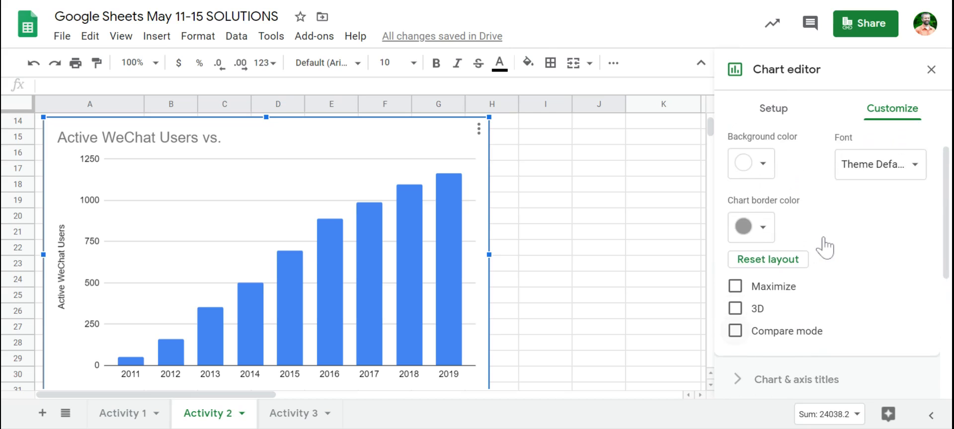
scroll(826, 247, "up", 1)
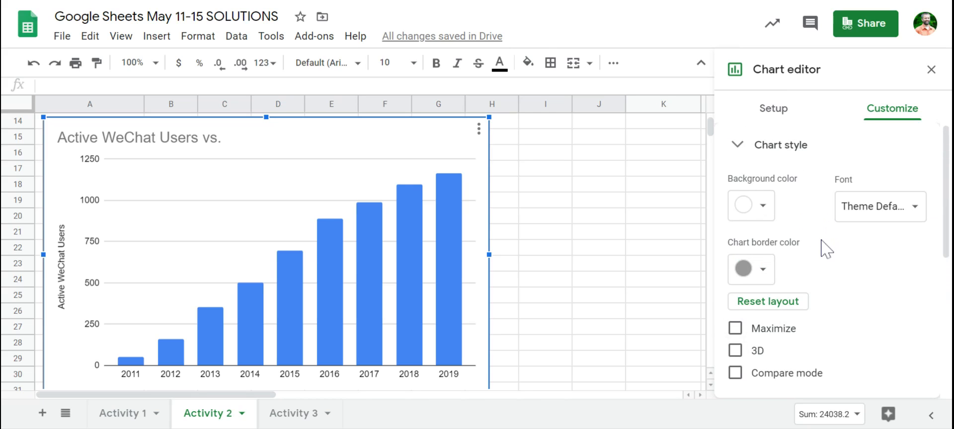
Step: Change the WeChat chart's type to the suggested line chart
left_click(774, 109)
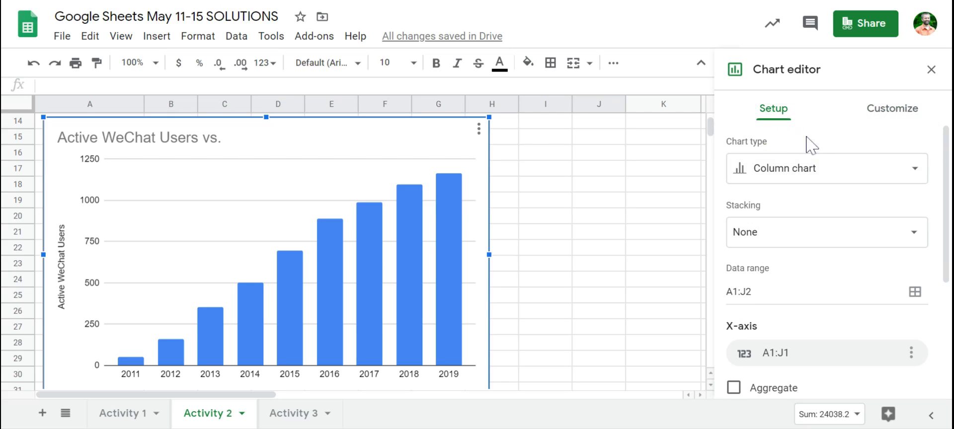
left_click(821, 164)
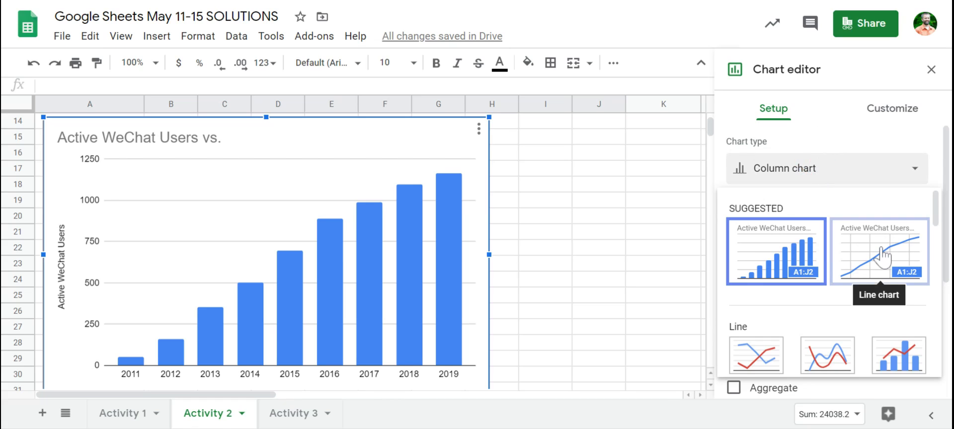
scroll(882, 256, "down", 3)
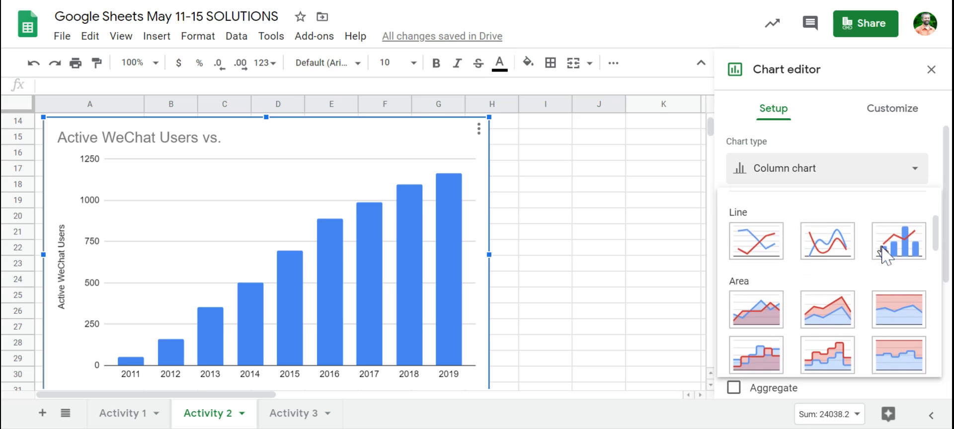
scroll(885, 255, "up", 1)
scroll(885, 255, "up", 2)
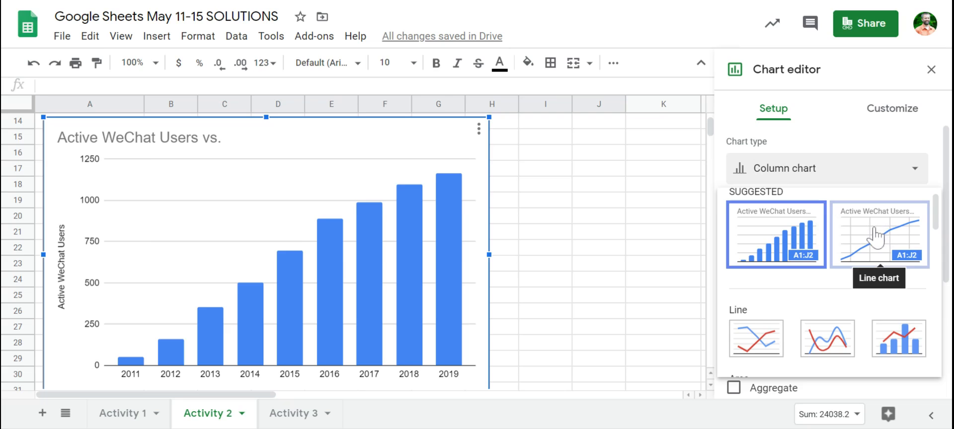
left_click(881, 232)
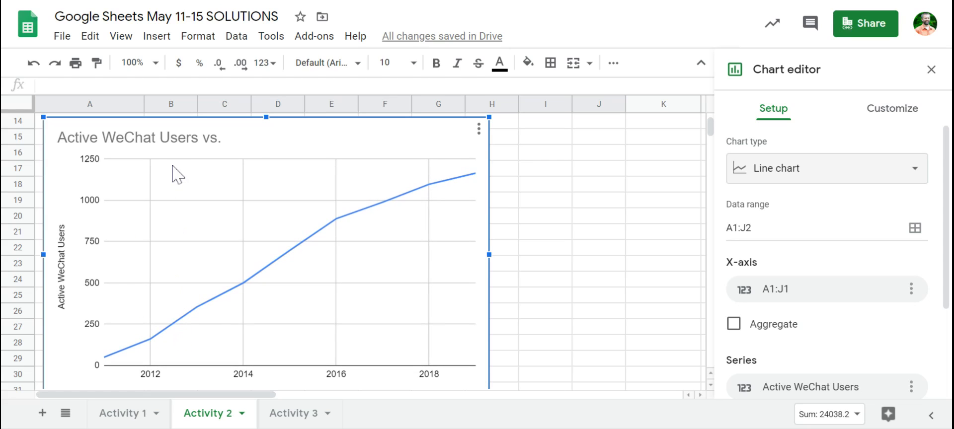
Step: Change the chart title to "Yearly Change in Active WeChat Users"
left_click(900, 121)
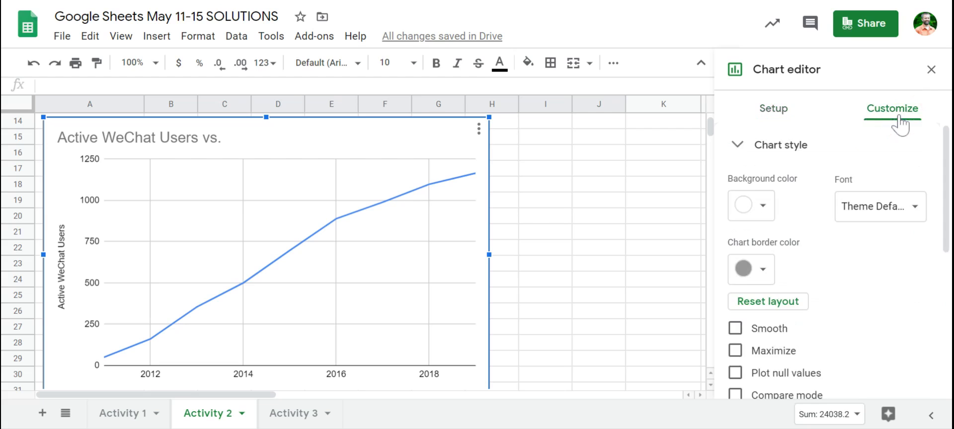
left_click(756, 145)
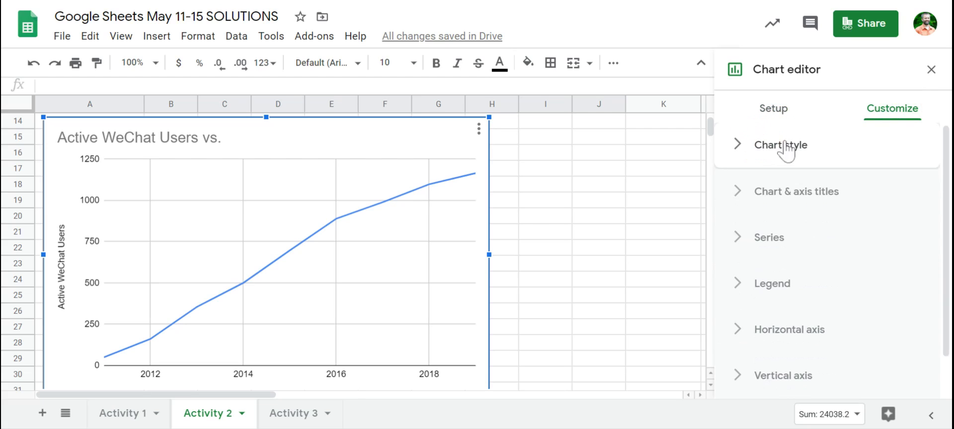
left_click(796, 193)
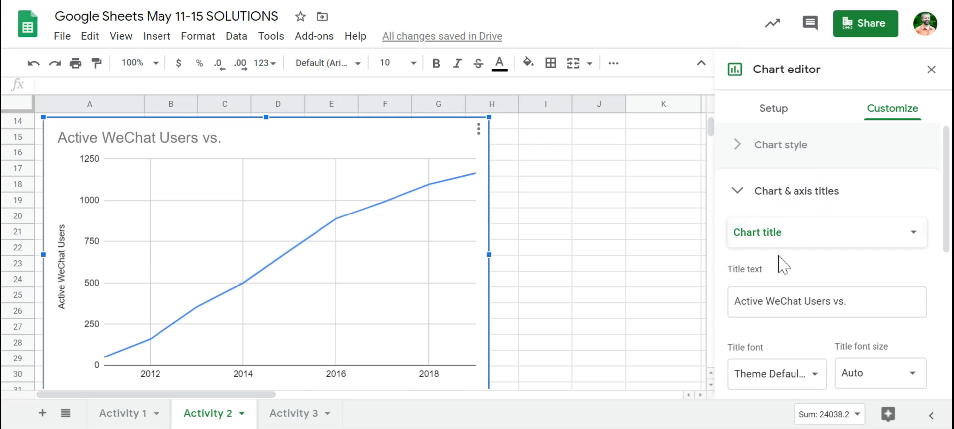
left_click(791, 297)
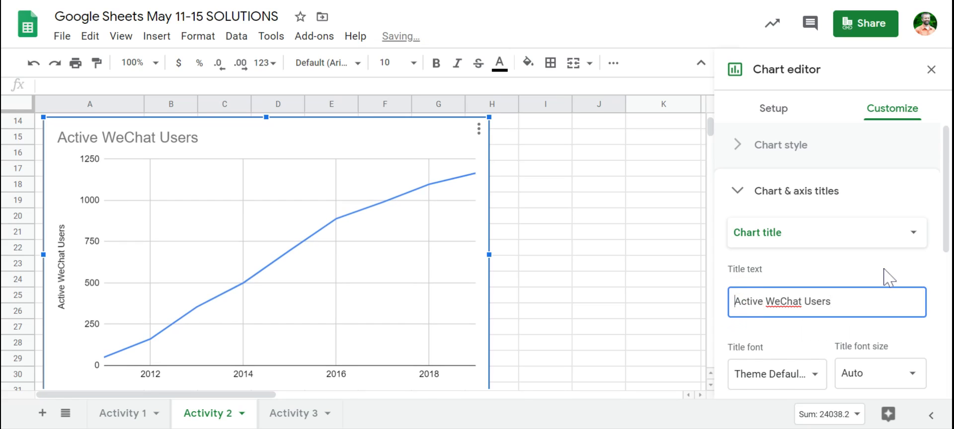
key("Home")
type("Yearl")
type("y ")
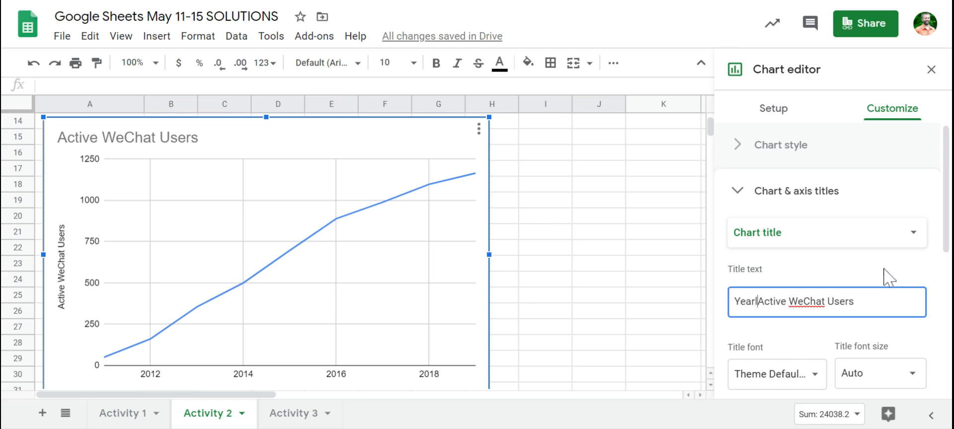
type("Change in")
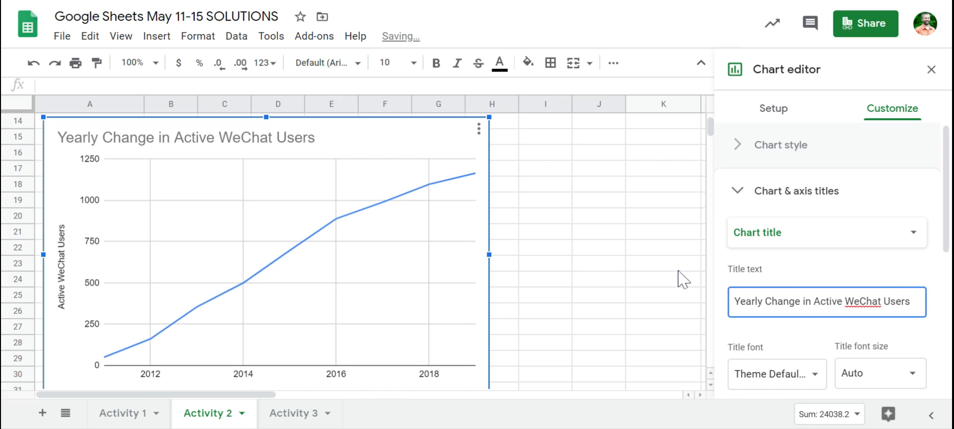
Step: Make the WeChat chart's title bold
scroll(777, 303, "down", 2)
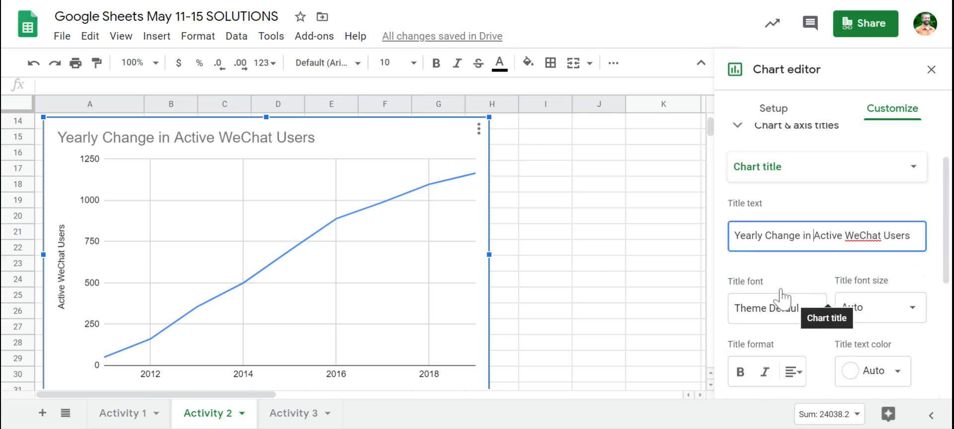
scroll(780, 300, "down", 2)
left_click(740, 329)
scroll(793, 254, "up", 3)
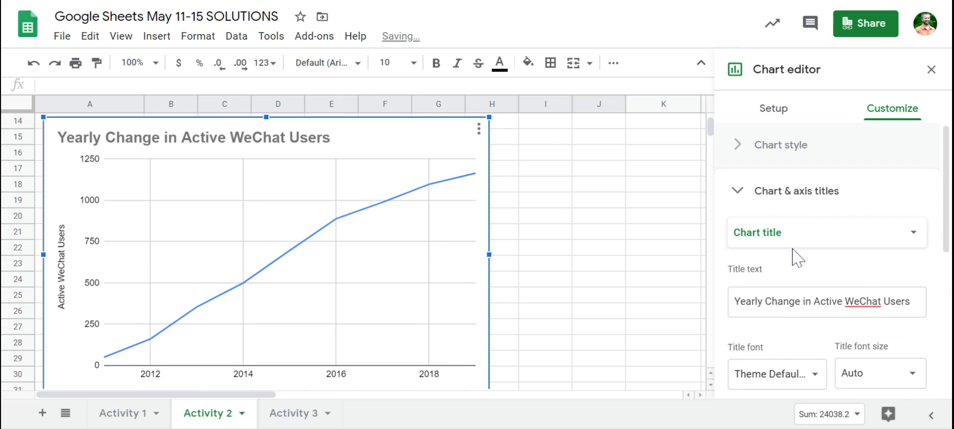
Step: Try red, magenta and pale red line colors for the Active WeChat Users series, and settle on blue
left_click(735, 195)
scroll(820, 218, "down", 1)
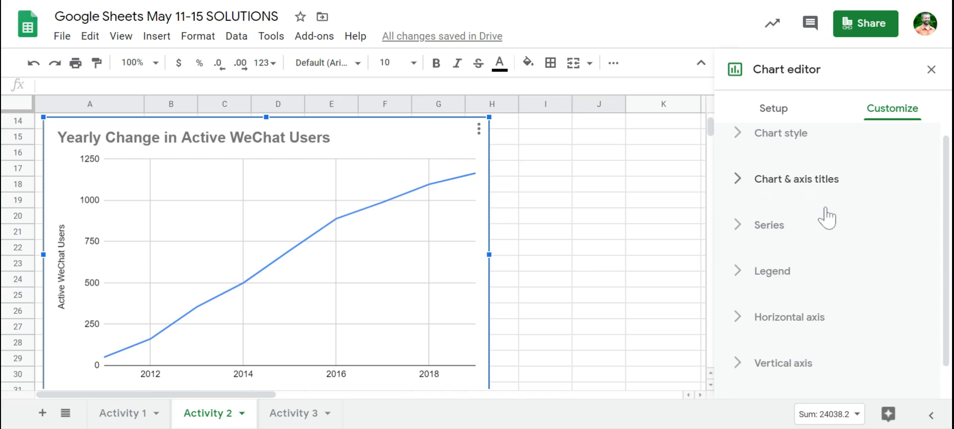
left_click(773, 185)
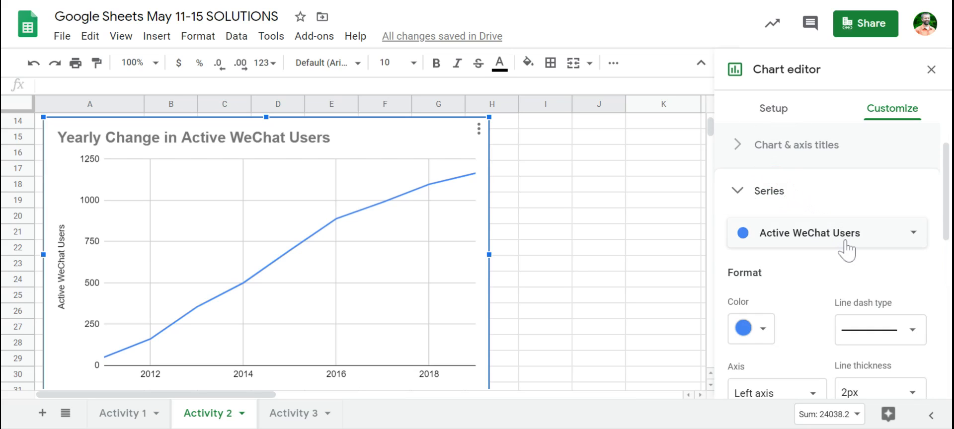
scroll(805, 305, "down", 2)
scroll(810, 308, "down", 1)
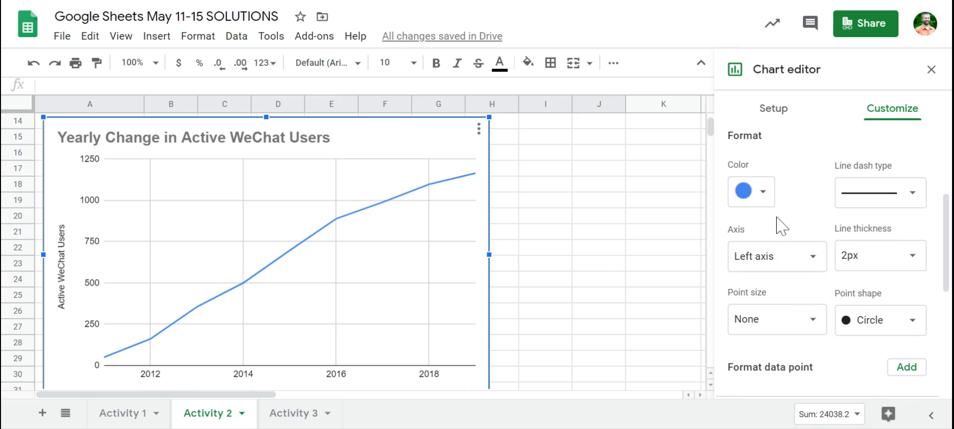
left_click(765, 195)
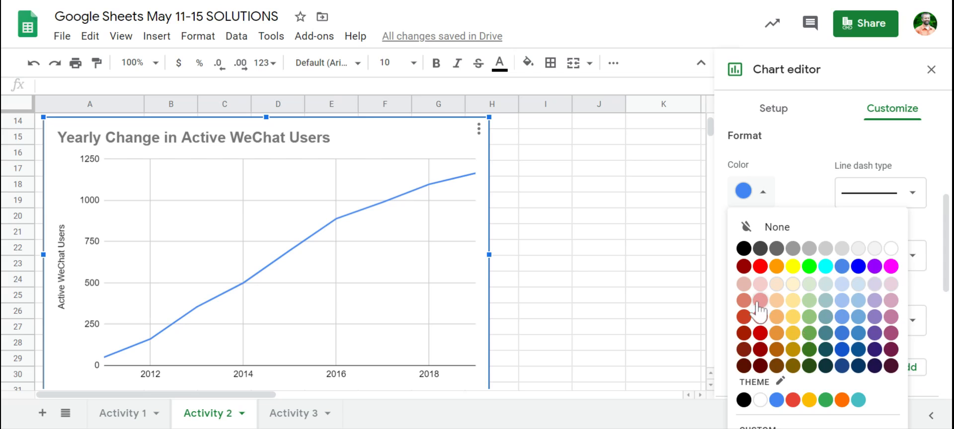
left_click(760, 266)
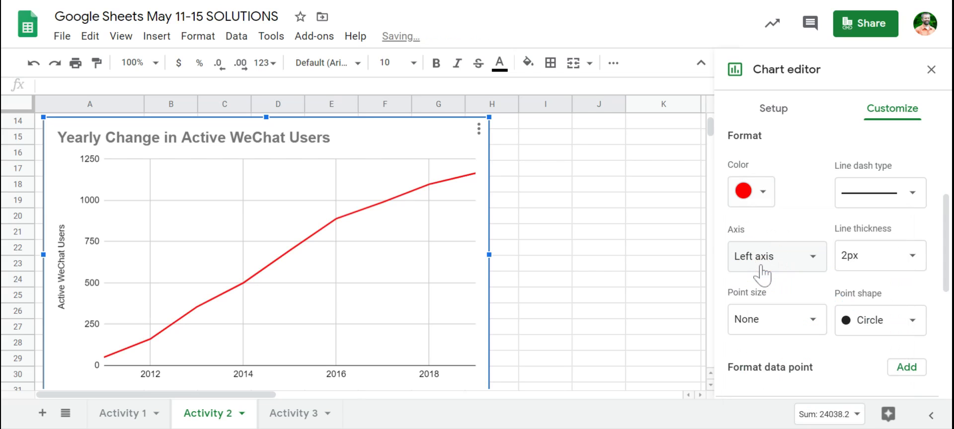
left_click(763, 197)
left_click(892, 269)
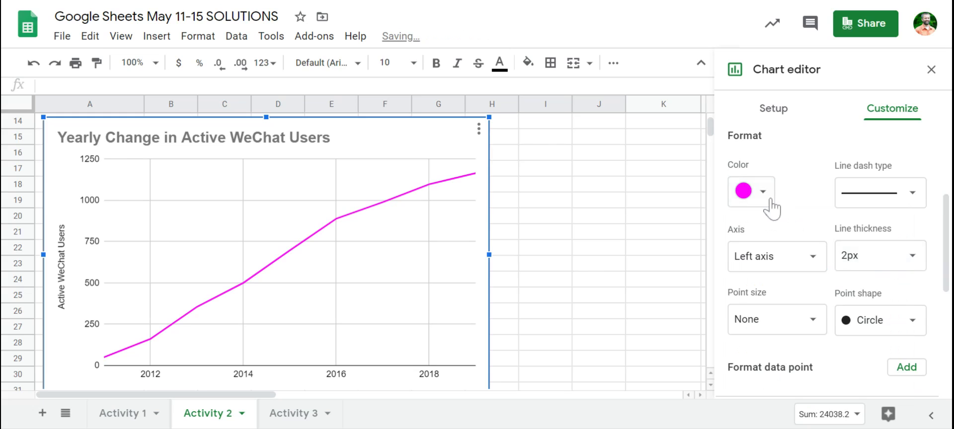
left_click(763, 193)
left_click(887, 286)
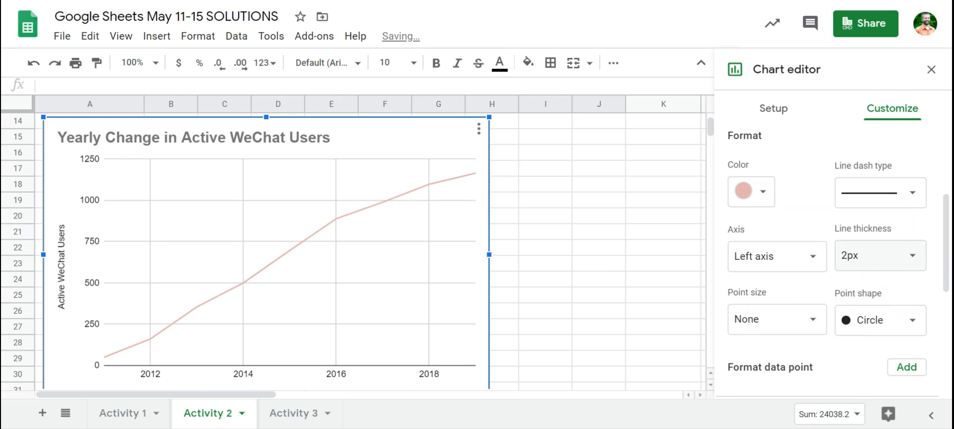
left_click(763, 194)
left_click(859, 267)
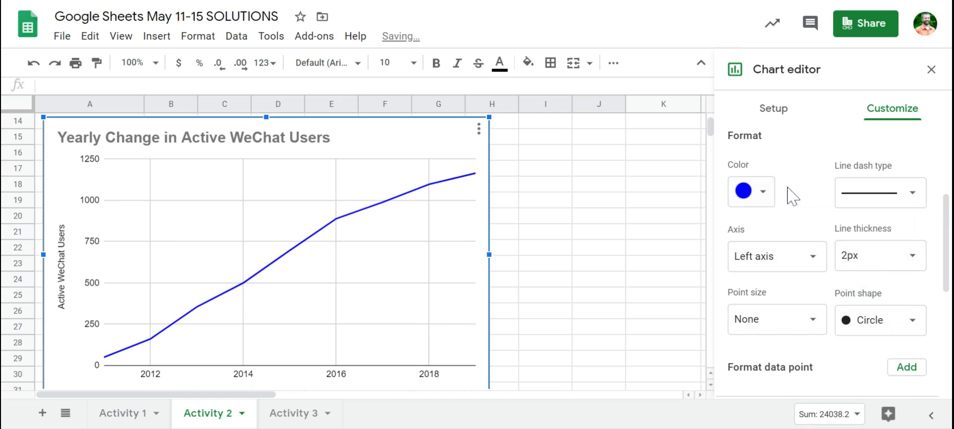
Step: Turn on data labels for the Active WeChat Users series
scroll(805, 199, "down", 3)
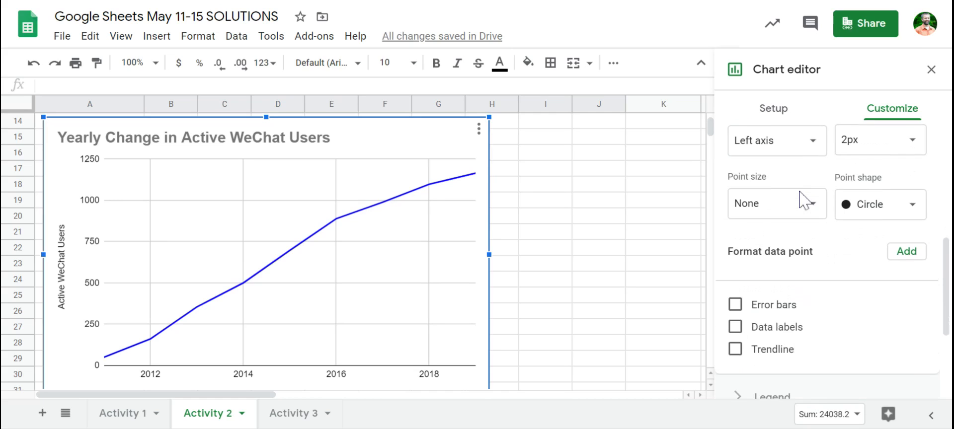
scroll(800, 273, "down", 1)
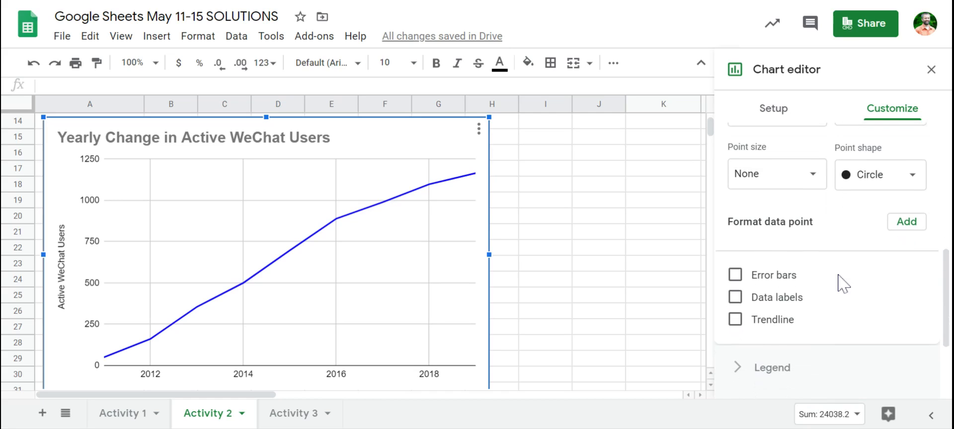
left_click(789, 291)
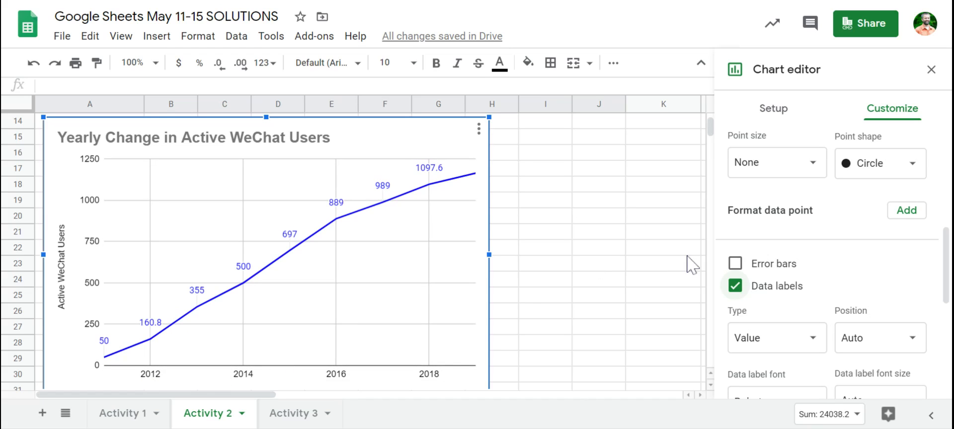
Step: Look over the data label options, and try a linear trendline on the series before removing it
scroll(867, 272, "down", 1)
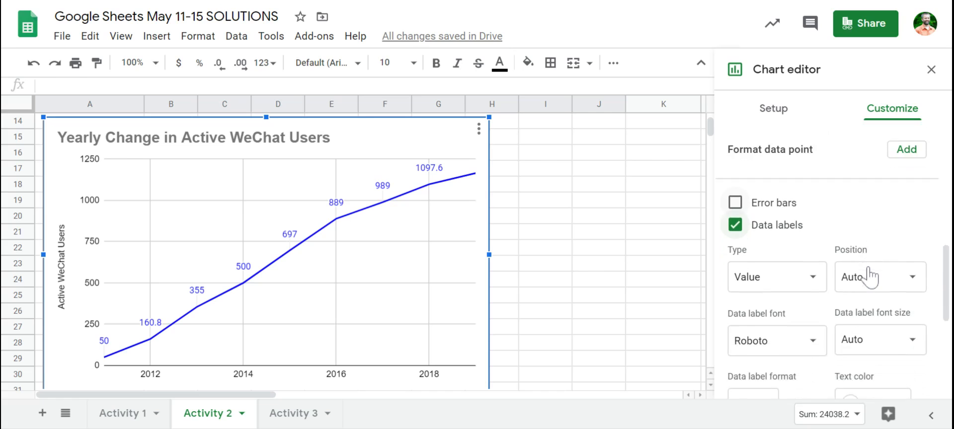
scroll(869, 276, "down", 2)
scroll(873, 276, "up", 2)
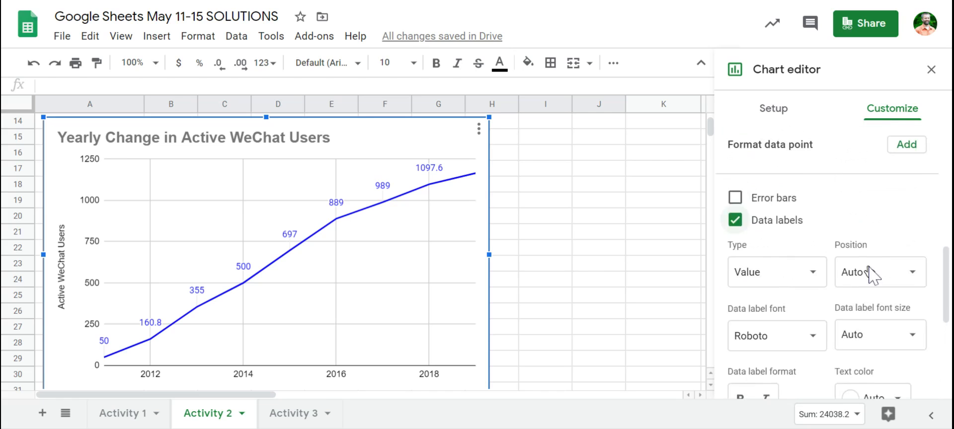
scroll(870, 275, "up", 3)
scroll(871, 275, "down", 5)
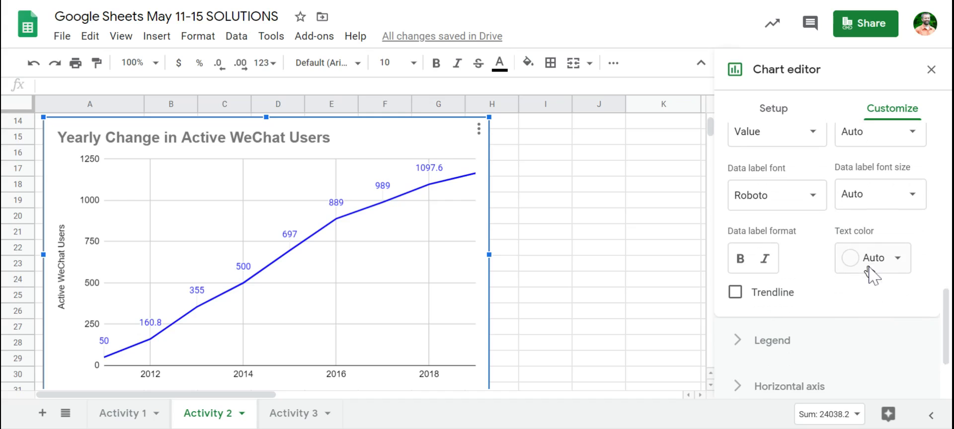
left_click(772, 294)
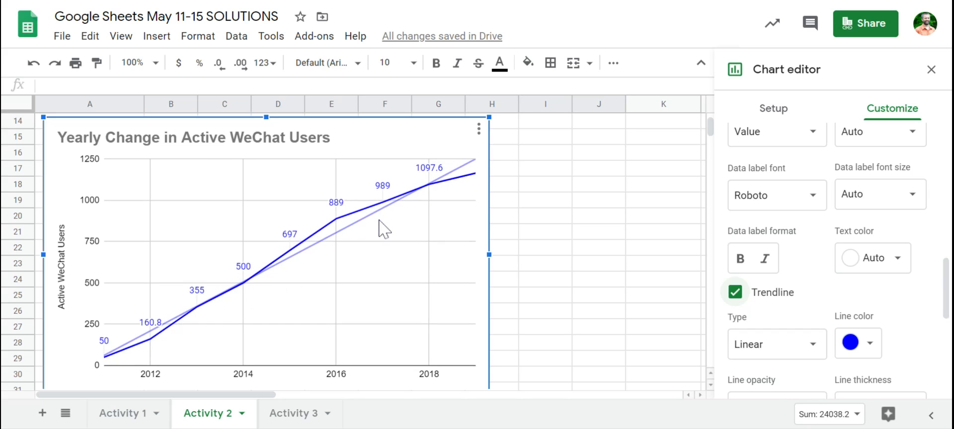
left_click(745, 294)
Step: Set the chart's horizontal axis to treat its labels as text
scroll(818, 287, "up", 10)
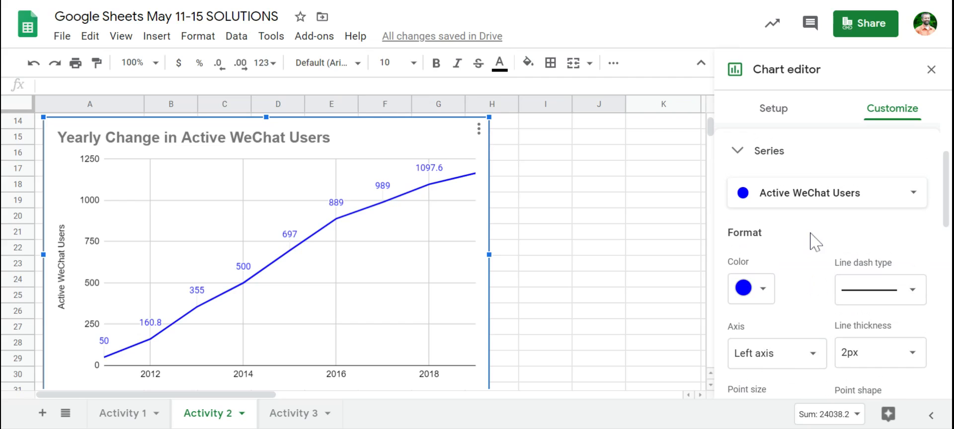
scroll(796, 243, "up", 1)
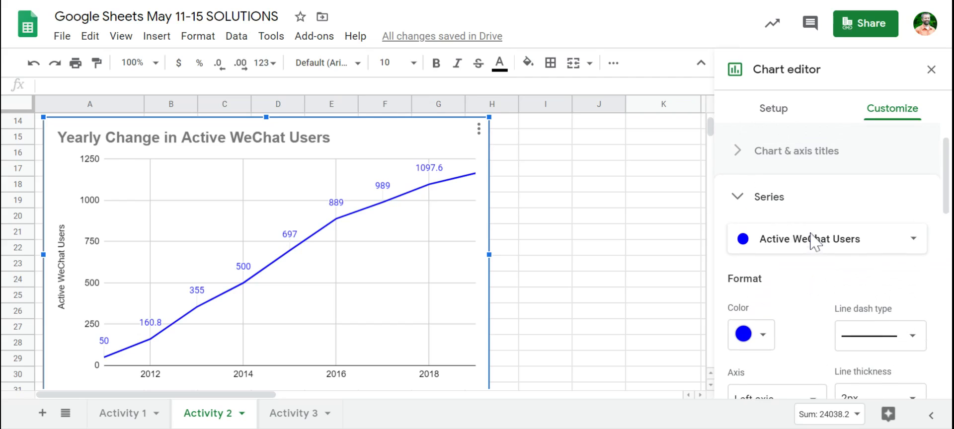
left_click(739, 199)
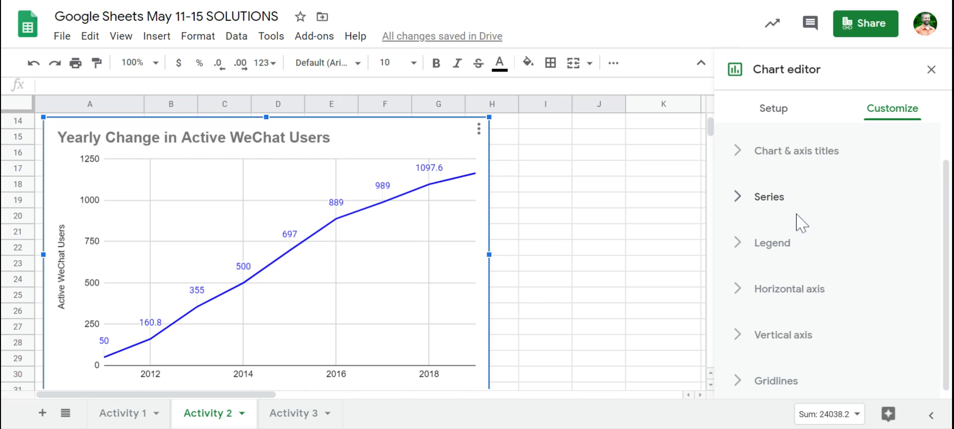
scroll(847, 231, "down", 1)
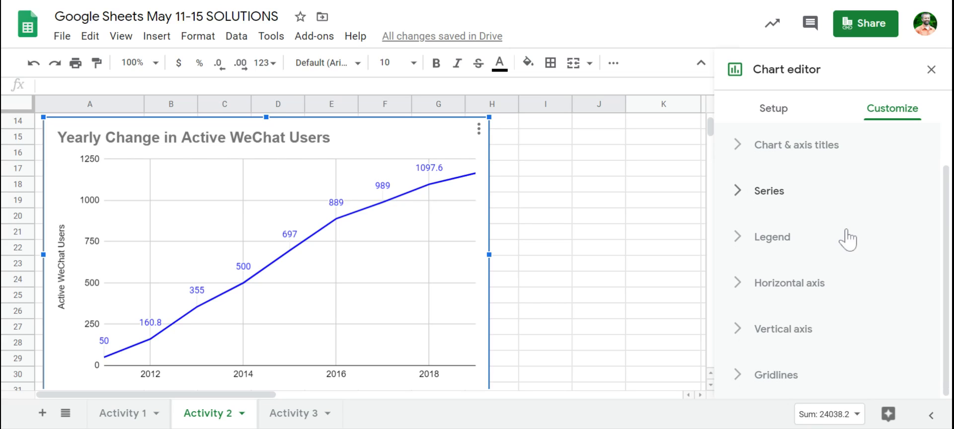
left_click(762, 284)
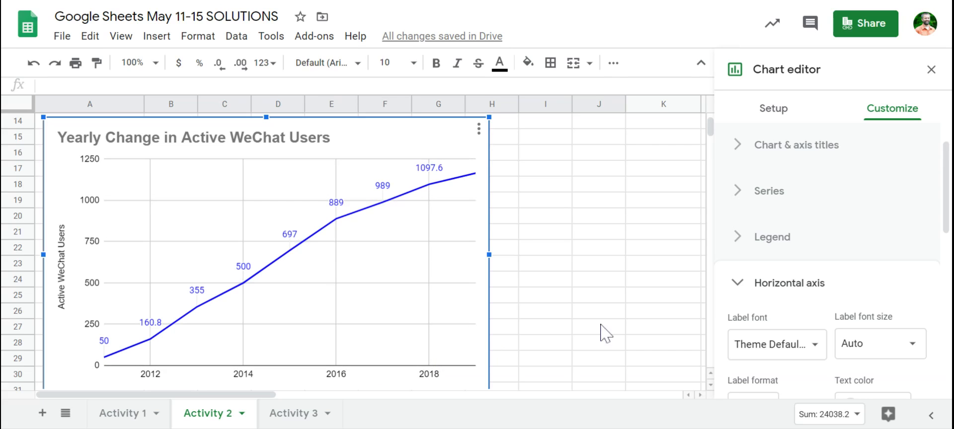
scroll(856, 301, "down", 3)
scroll(857, 300, "down", 3)
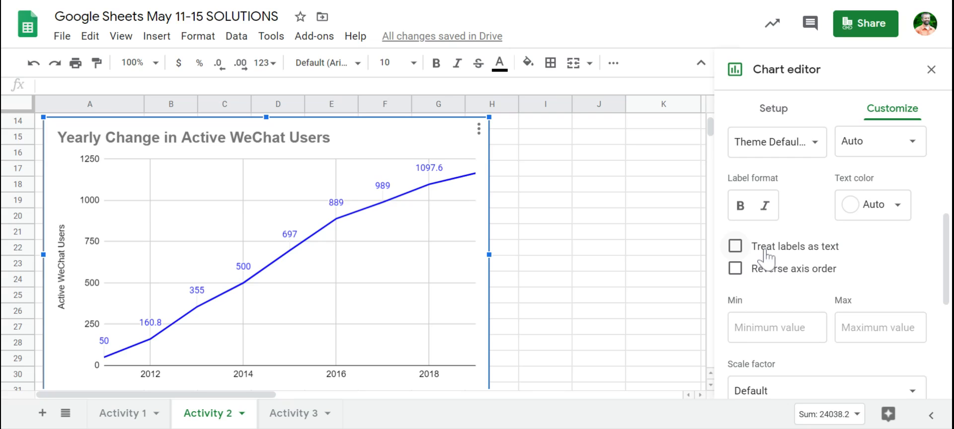
left_click(765, 248)
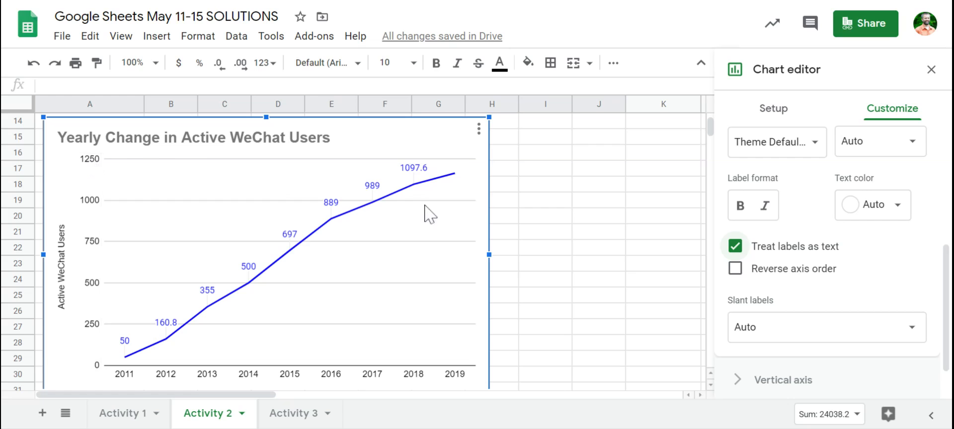
Step: Set the vertical axis maximum of the WeChat chart to 1500
scroll(869, 267, "up", 5)
scroll(835, 267, "down", 2)
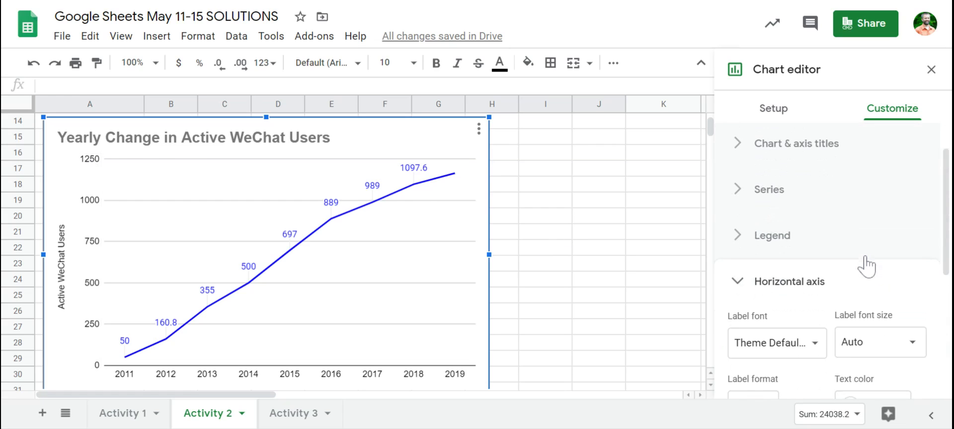
left_click(795, 253)
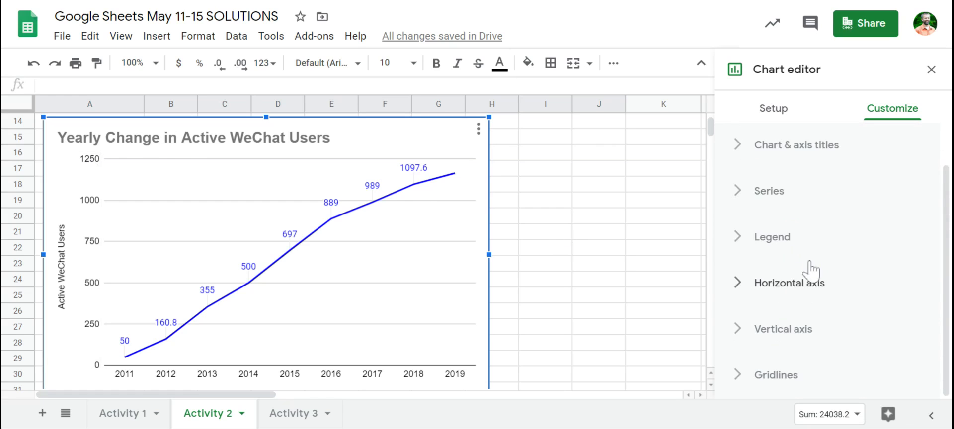
left_click(803, 328)
scroll(805, 329, "down", 5)
scroll(802, 326, "down", 3)
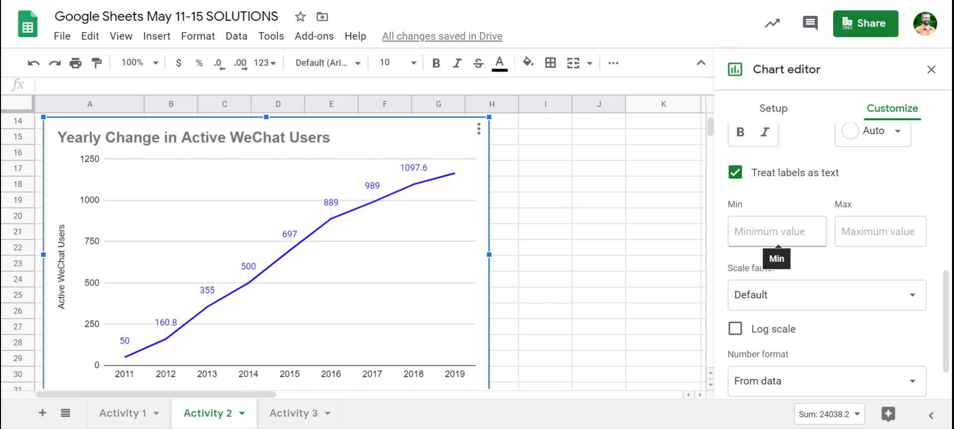
left_click(867, 231)
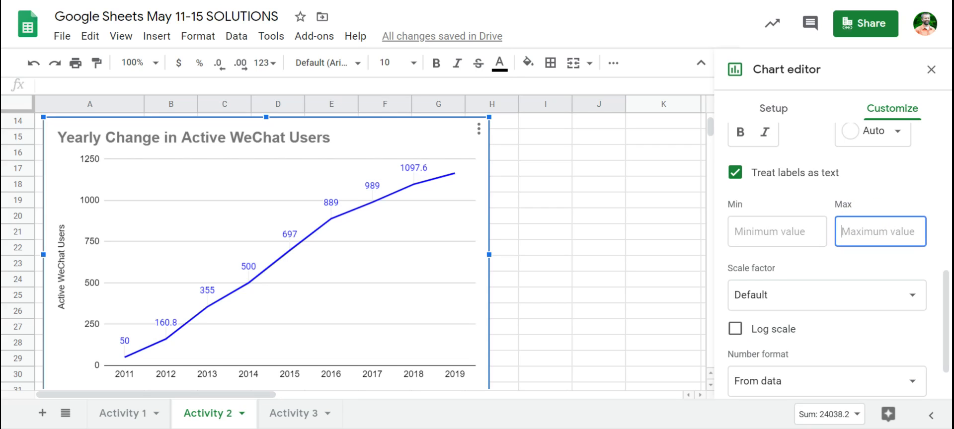
type("1500")
key("Tab")
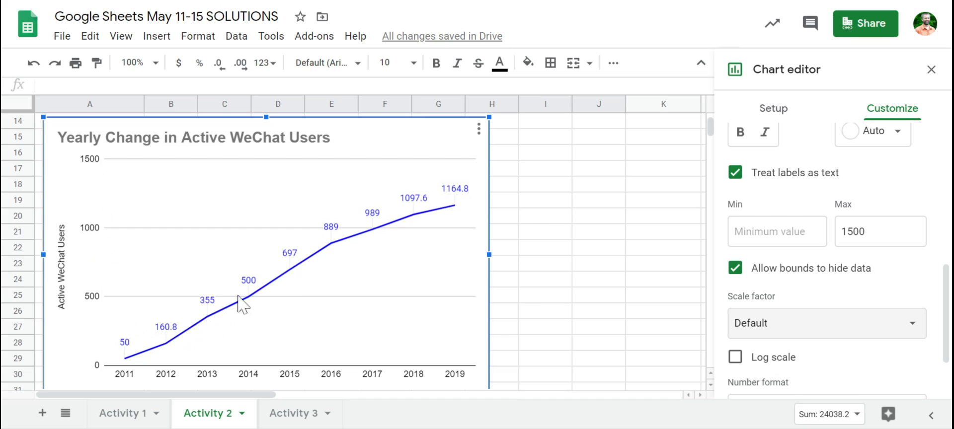
left_click(461, 194)
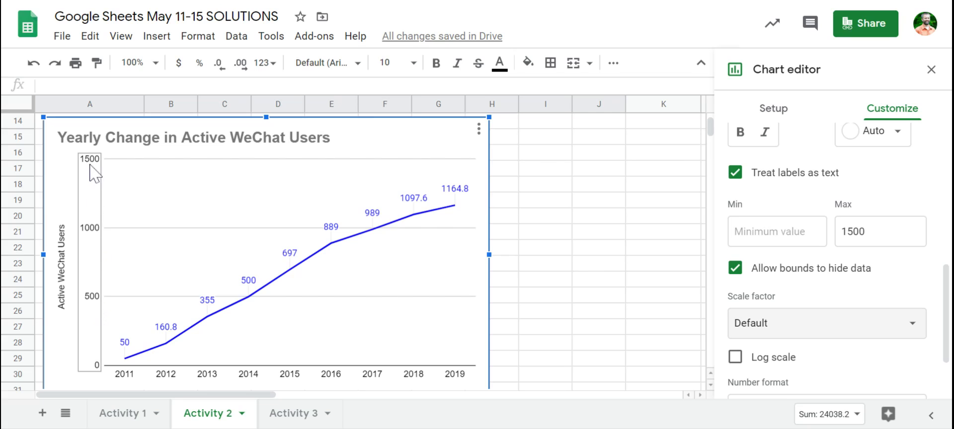
Step: Set the vertical axis scale factor to 100
scroll(780, 276, "down", 3)
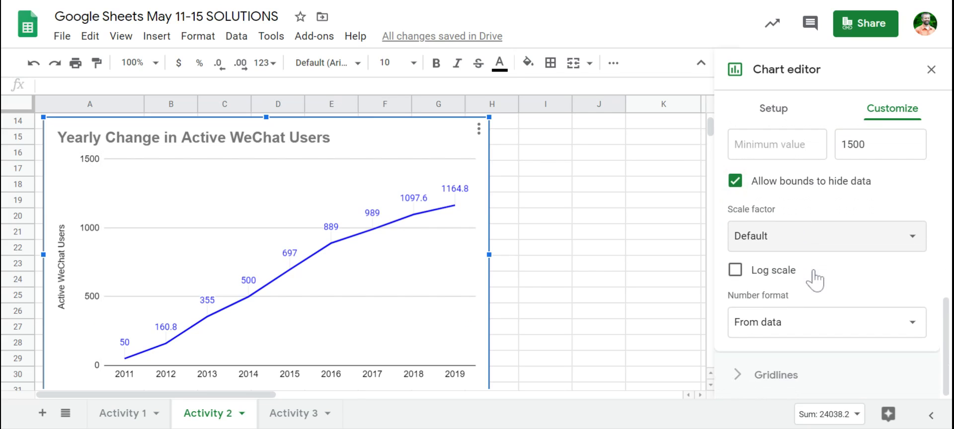
scroll(817, 278, "up", 5)
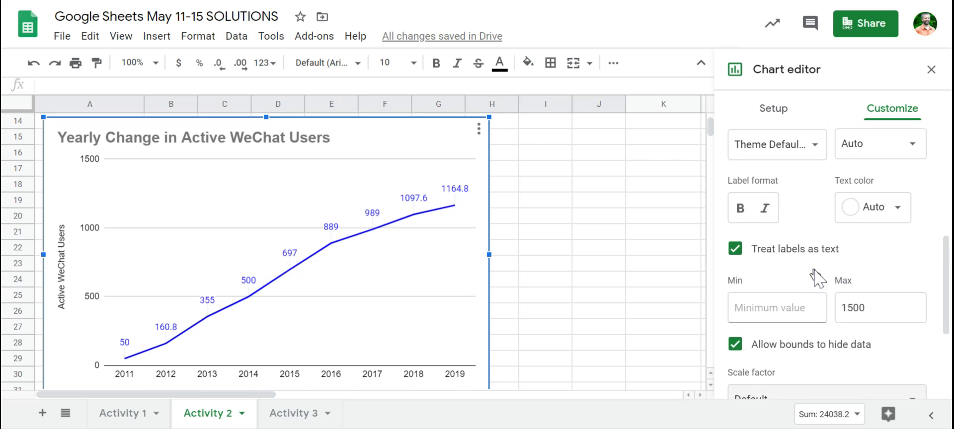
scroll(815, 278, "down", 5)
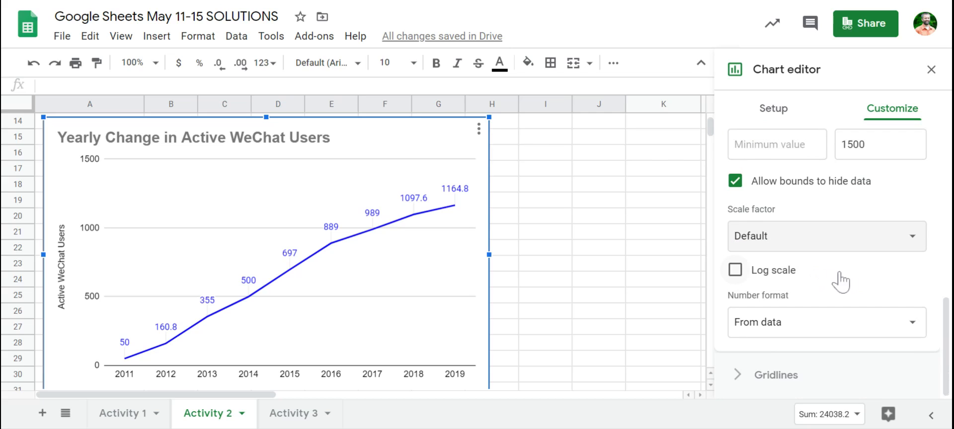
scroll(827, 224, "up", 2)
left_click(841, 297)
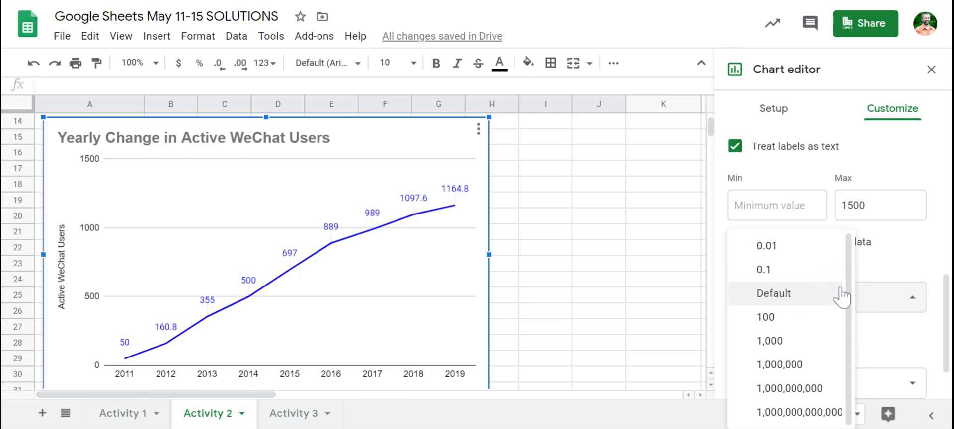
scroll(793, 315, "down", 1)
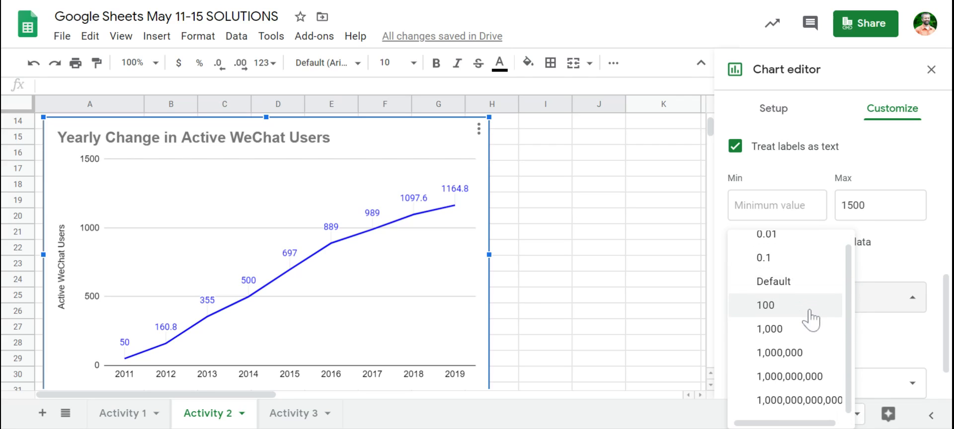
left_click(793, 307)
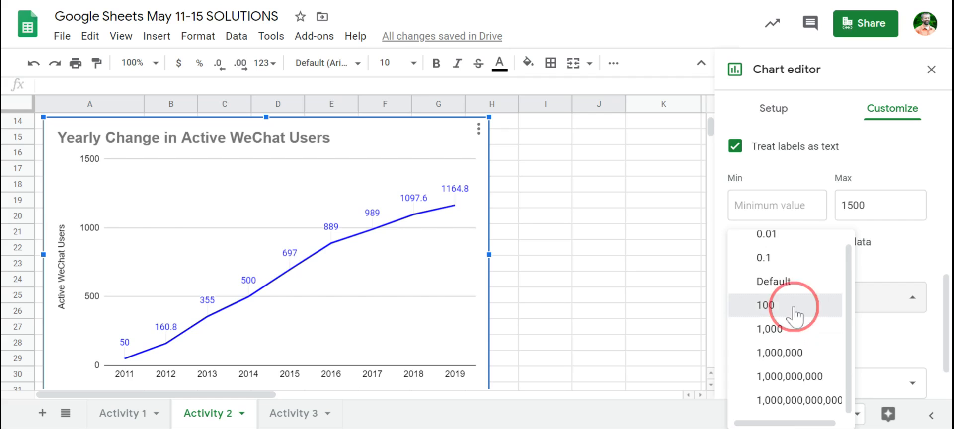
left_click(794, 311)
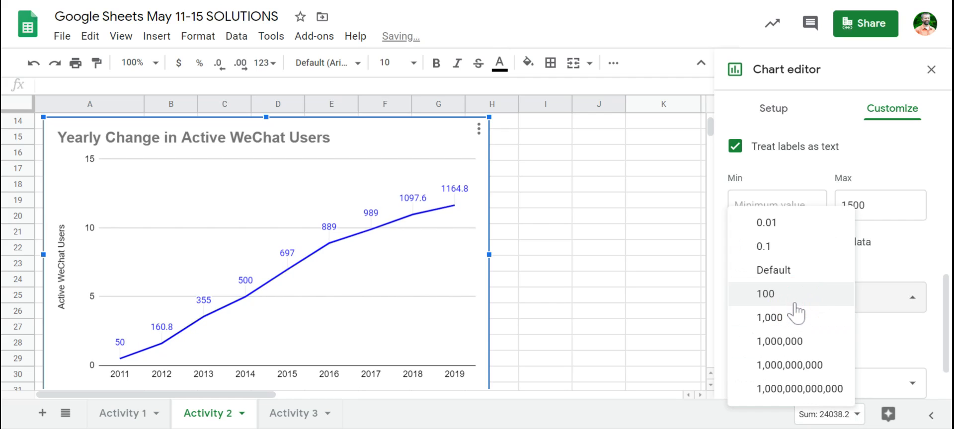
Step: Try a scale factor of 1,000 on the WeChat chart's vertical axis, and restore it to Default
left_click(787, 322)
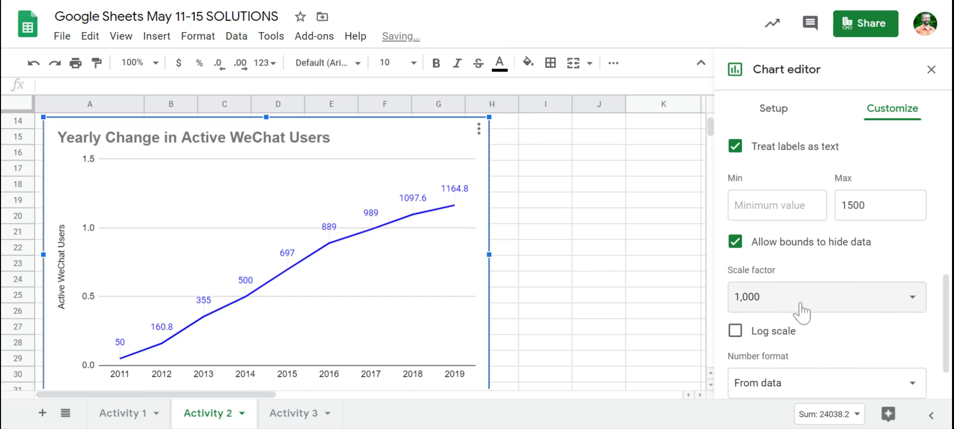
left_click(799, 301)
left_click(787, 249)
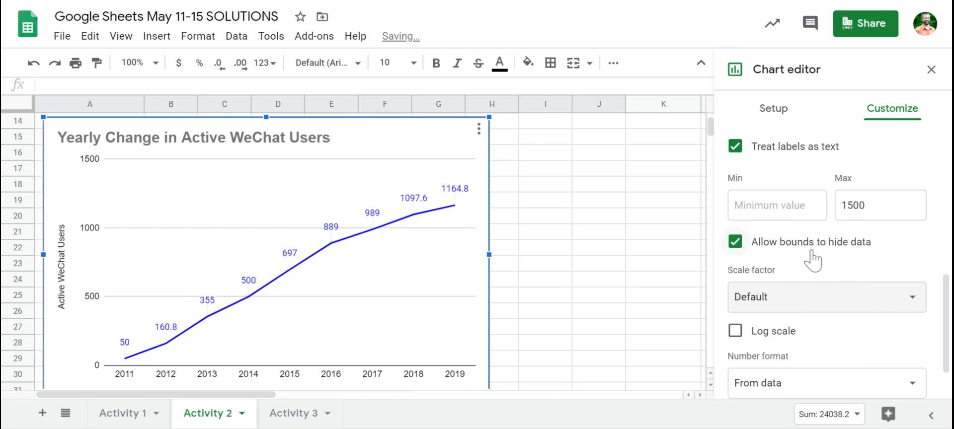
scroll(815, 283, "down", 1)
scroll(818, 280, "up", 2)
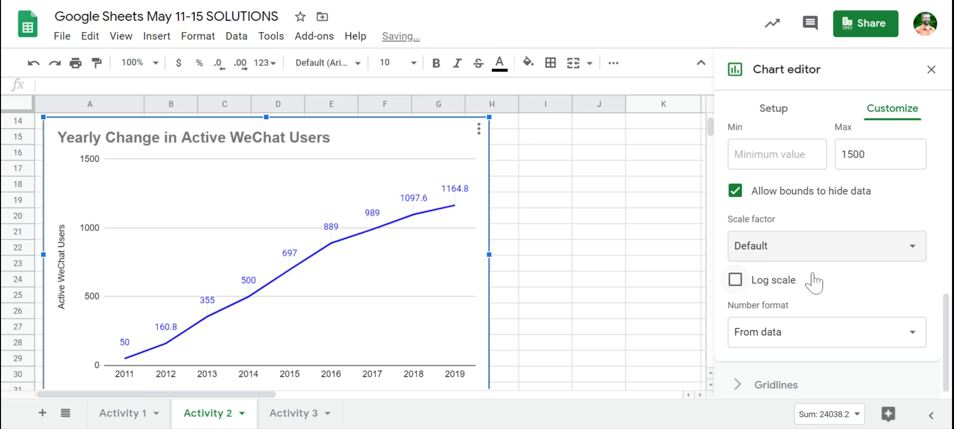
scroll(809, 281, "up", 1)
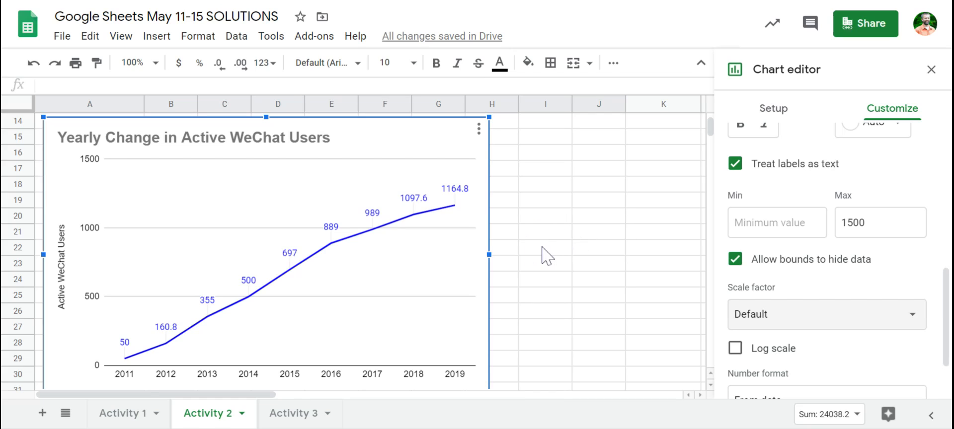
Step: On the Activity 3 sheet, make the column headings in B1:G1 and the Water Usage row heading bold
left_click(293, 414)
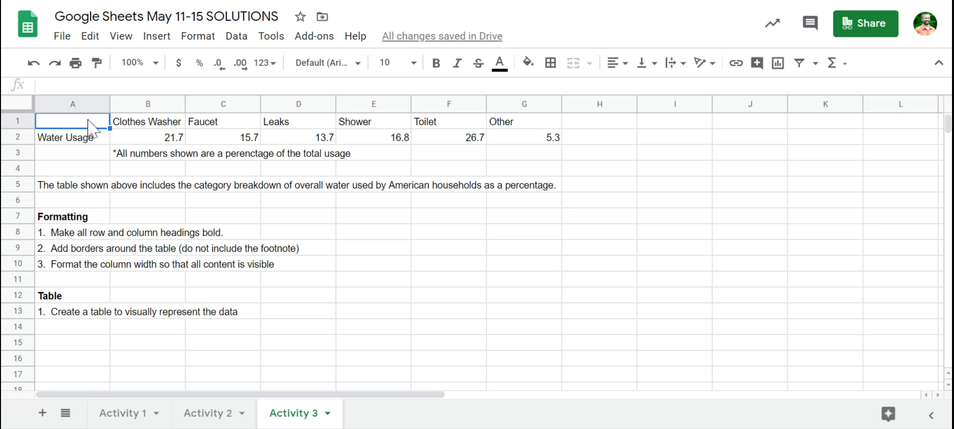
left_click_drag(88, 121, 528, 137)
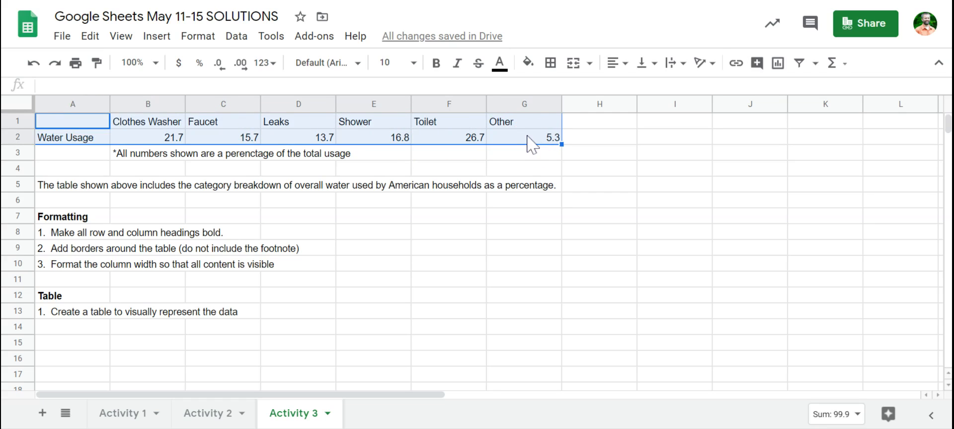
left_click(527, 138)
left_click_drag(167, 122, 555, 119)
key("ctrl+b")
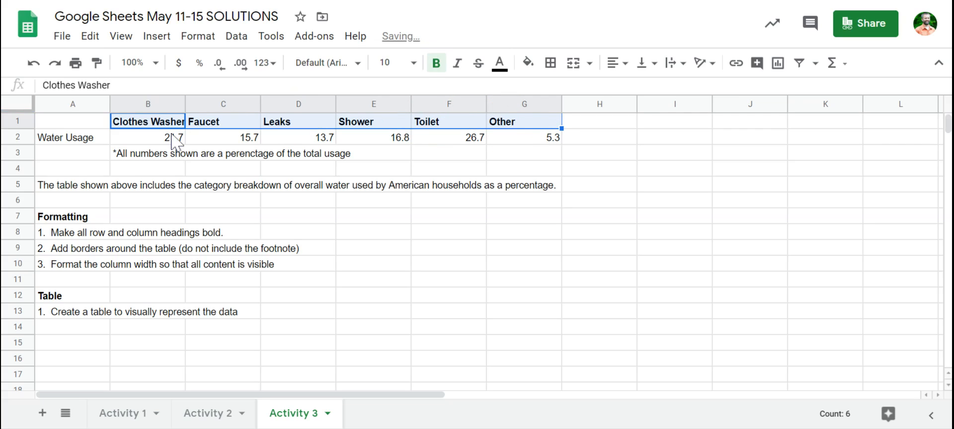
left_click(92, 139)
key("ctrl+b")
Step: Add borders around all cells of the water usage table in A1:G2, leaving out the footnote
left_click_drag(92, 119, 547, 139)
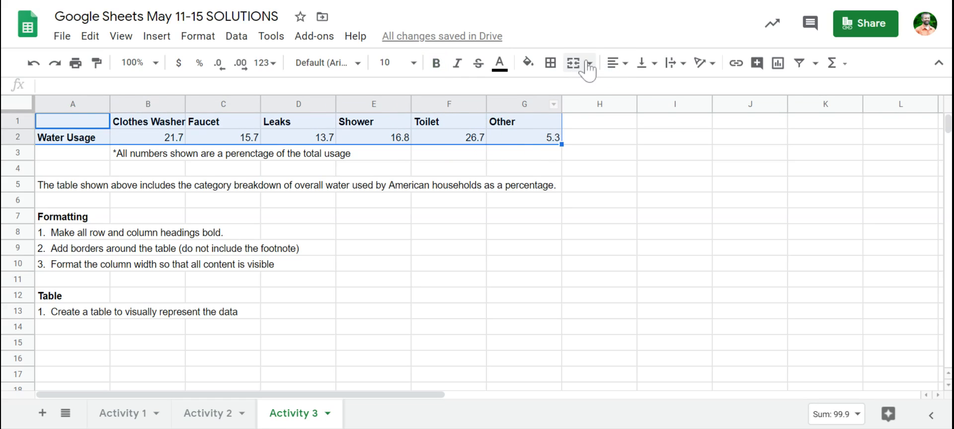
left_click(551, 63)
left_click(557, 90)
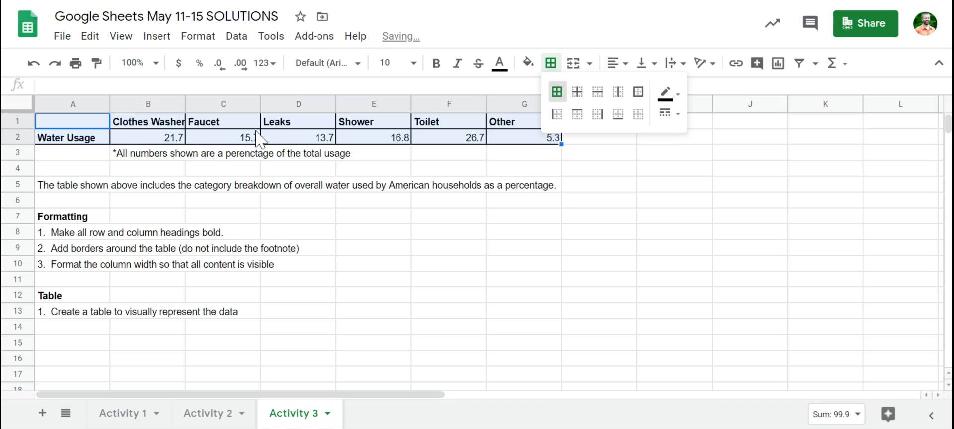
left_click(164, 124)
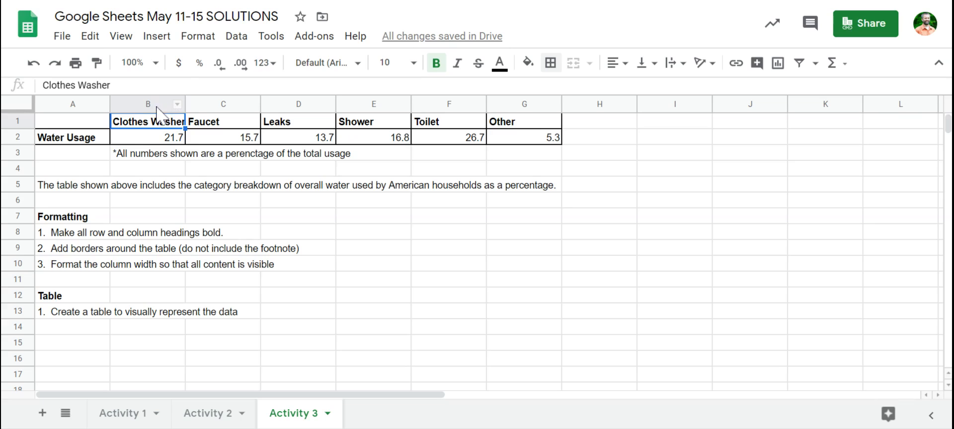
Step: Resize columns B through G to one equal width that shows every heading in full
left_click_drag(156, 104, 517, 109)
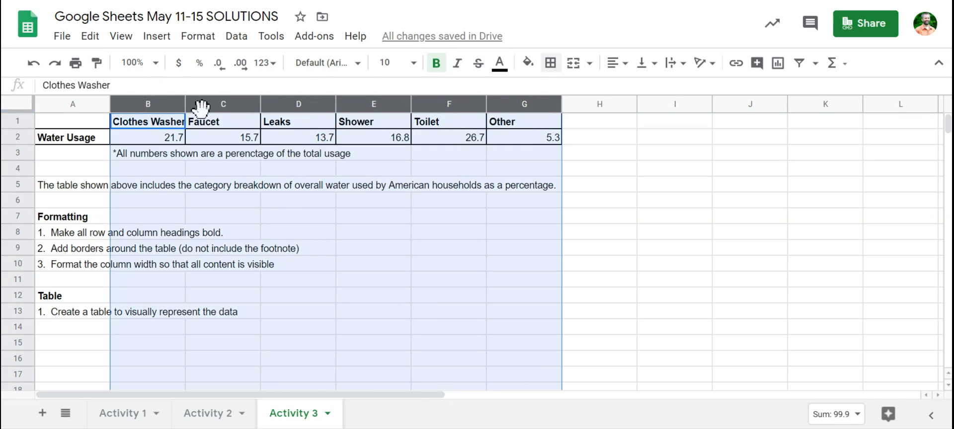
double_click(184, 106)
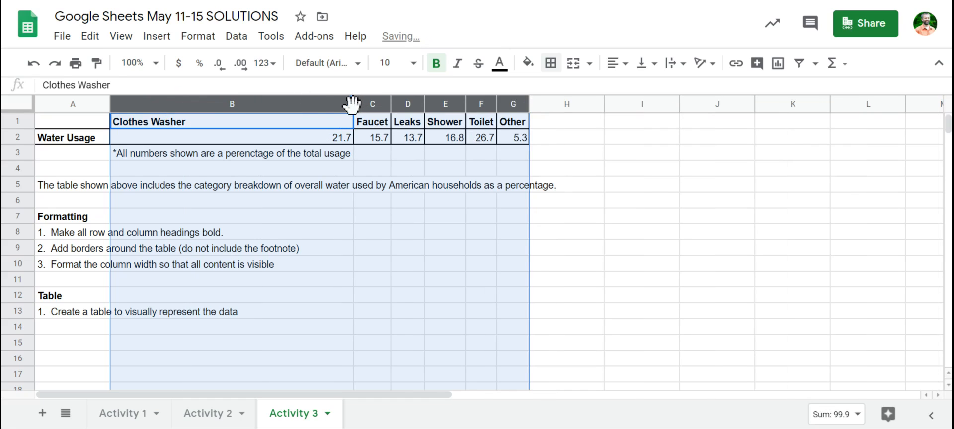
left_click_drag(353, 105, 201, 127)
left_click(378, 238)
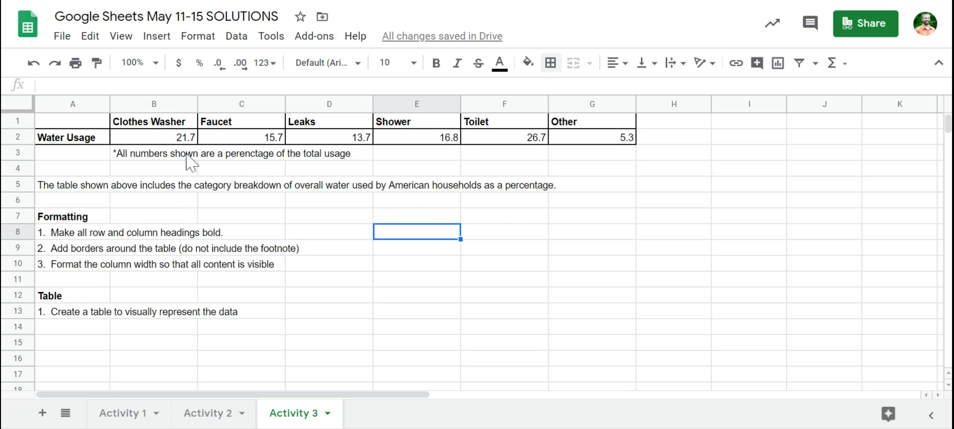
Step: Correct the instruction in cell A13 by replacing the word "table" with "graph"
left_click(73, 329)
left_click(80, 312)
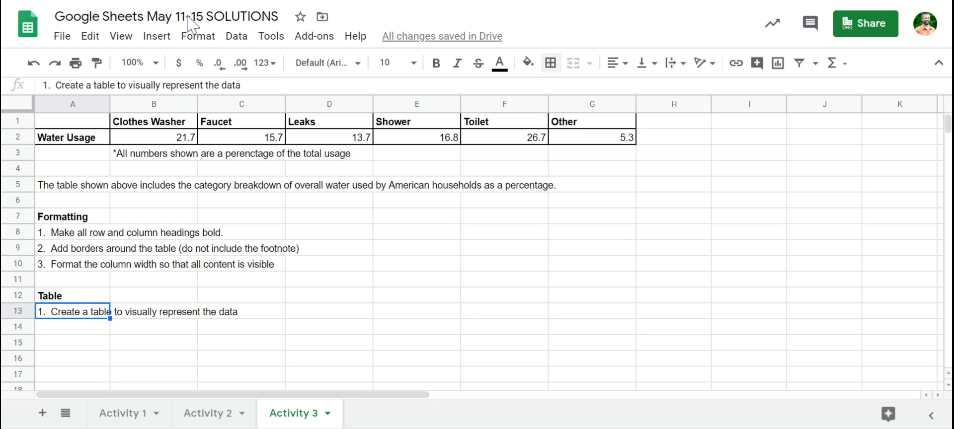
double_click(104, 85)
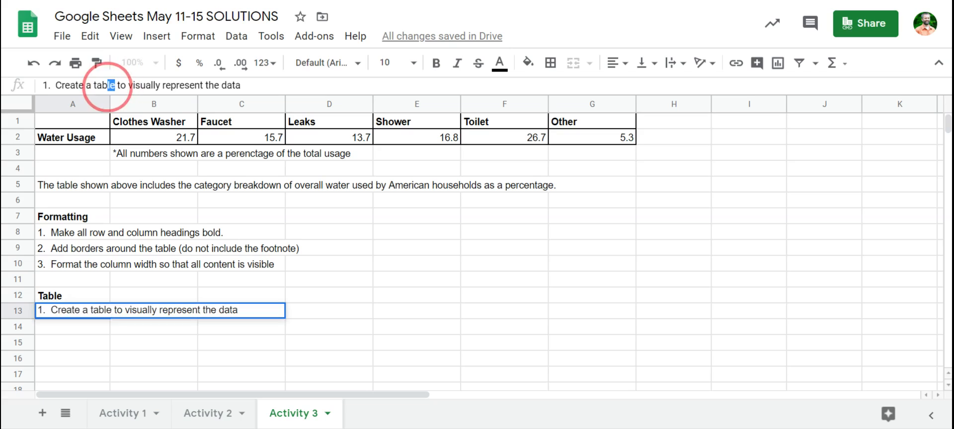
type("grapoh")
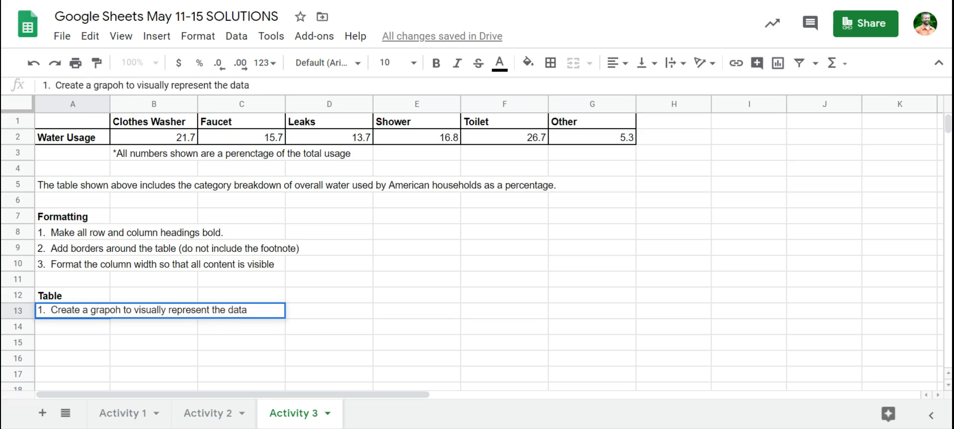
key("BackSpace")
key("BackSpace")
type("h")
key("Return")
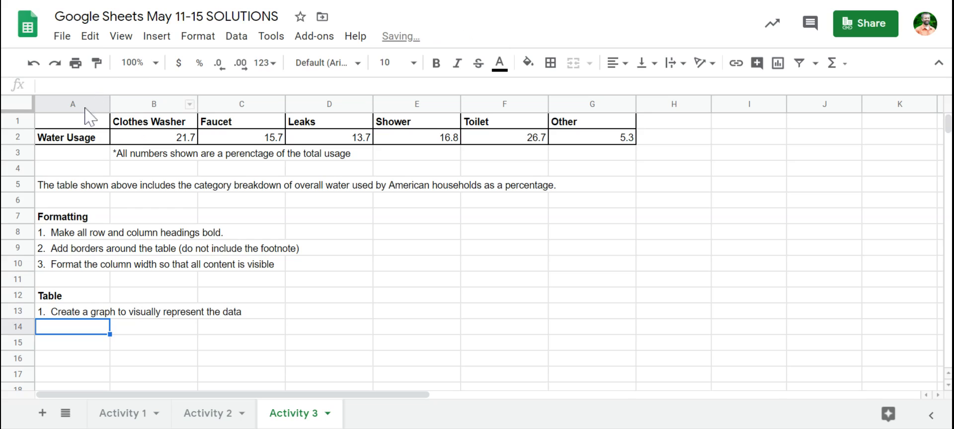
Step: Insert a chart from the water usage table in A1:G2
left_click_drag(69, 125, 584, 146)
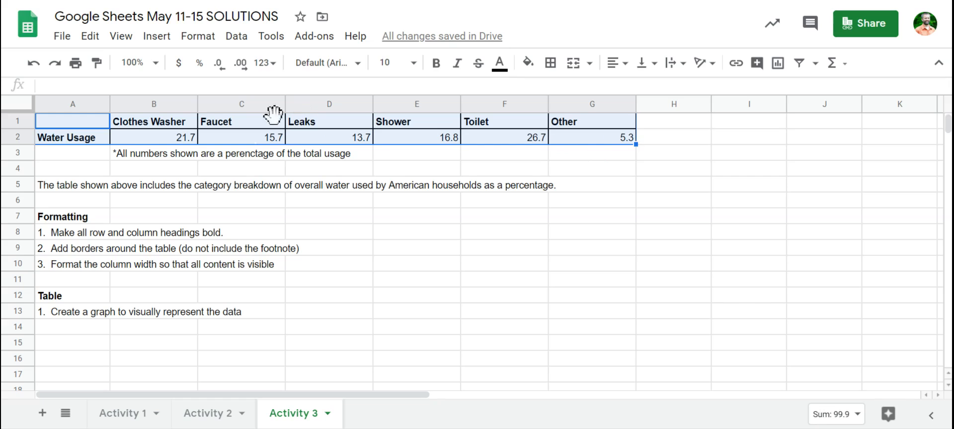
left_click(156, 36)
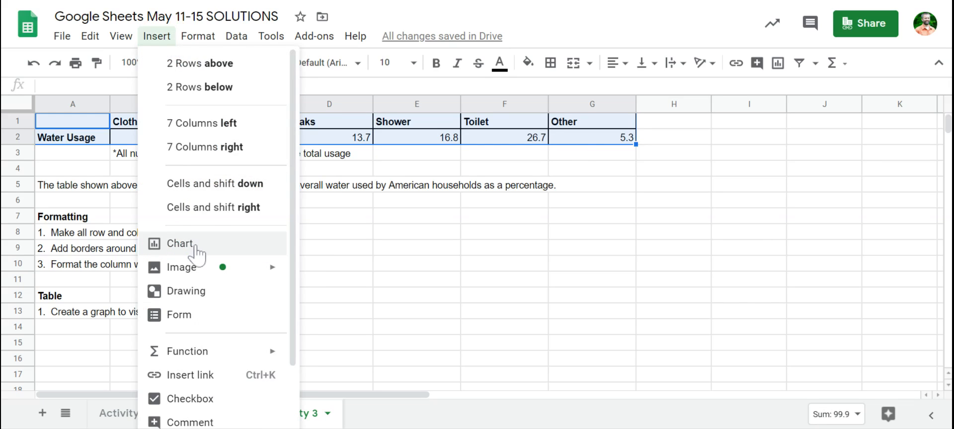
left_click(174, 244)
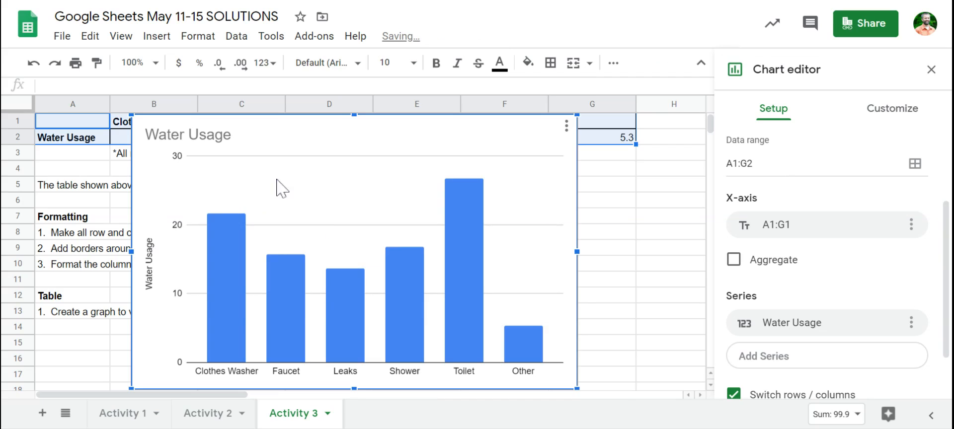
Step: Move the Water Usage chart below the graph instruction, starting at about row 14
left_click(258, 136)
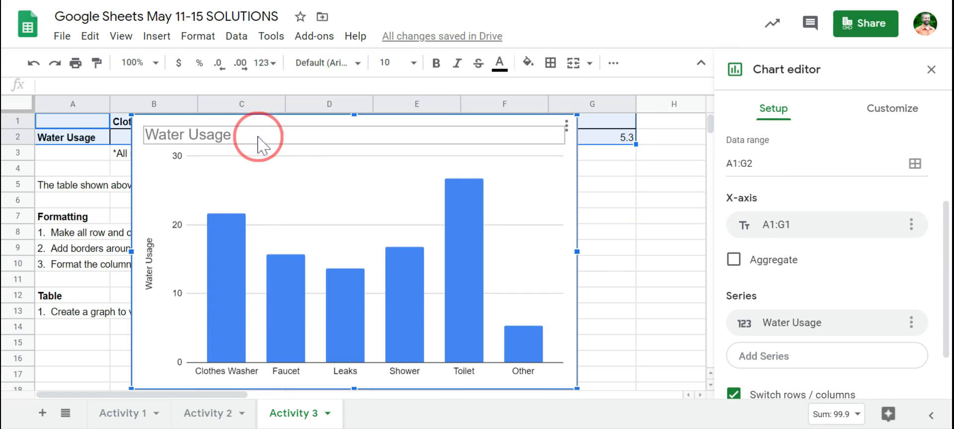
left_click_drag(269, 131, 172, 342)
scroll(330, 266, "down", 2)
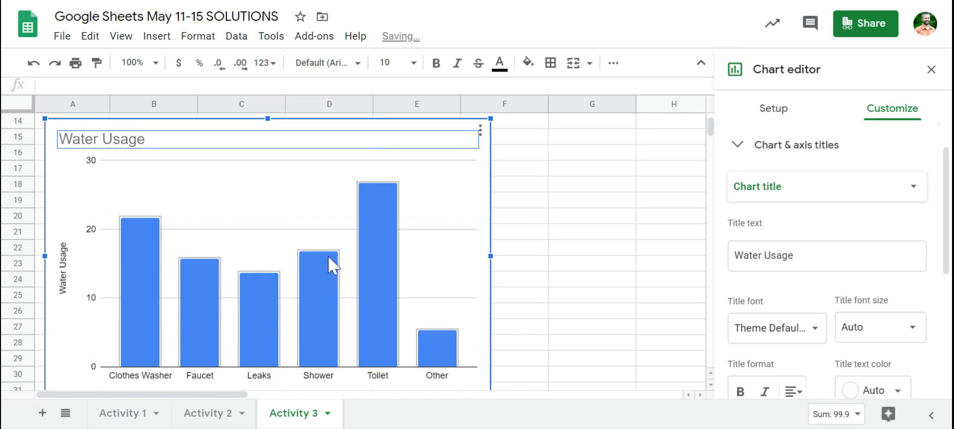
scroll(331, 130, "up", 2)
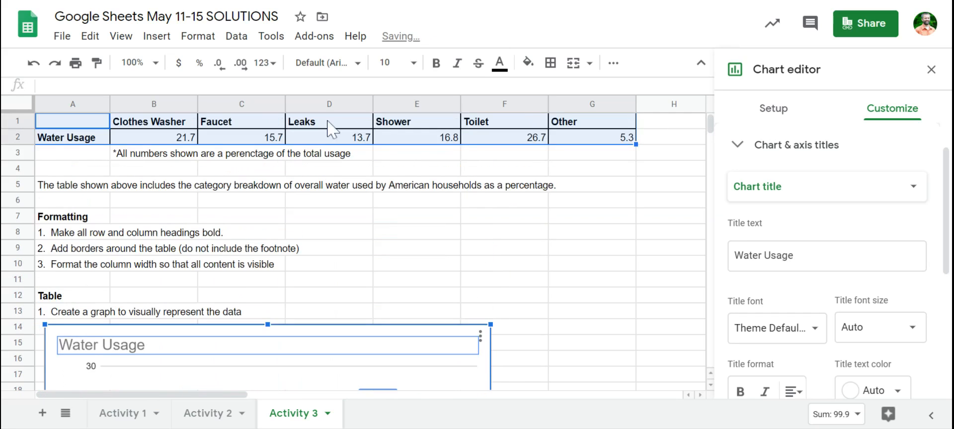
Step: Check the total of the water usage percentages with =sum(B2:G2) in cell H2, and clear the formula
left_click(154, 124)
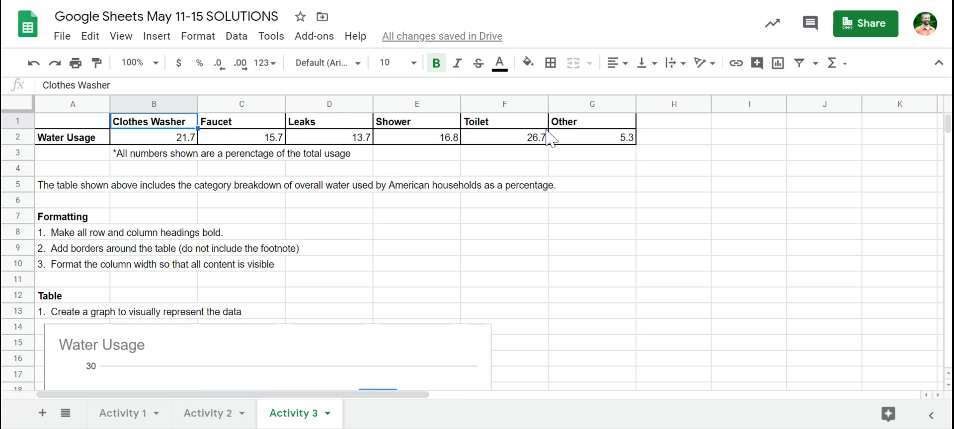
left_click(660, 144)
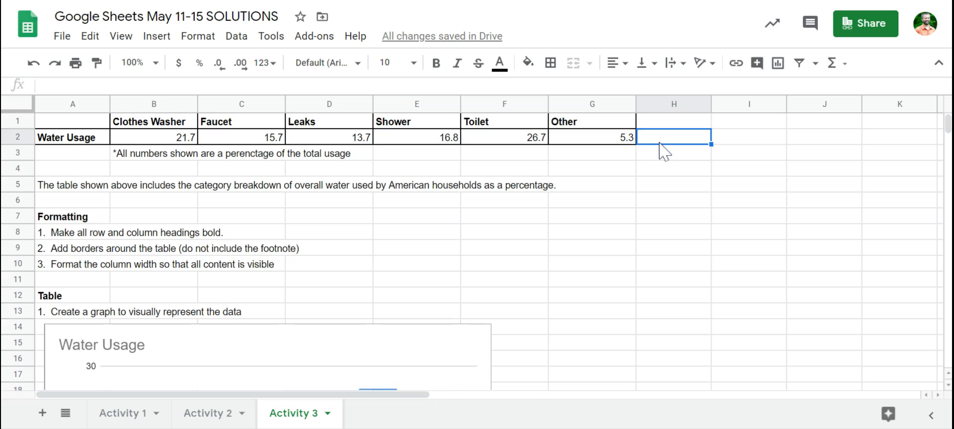
type("=sum(")
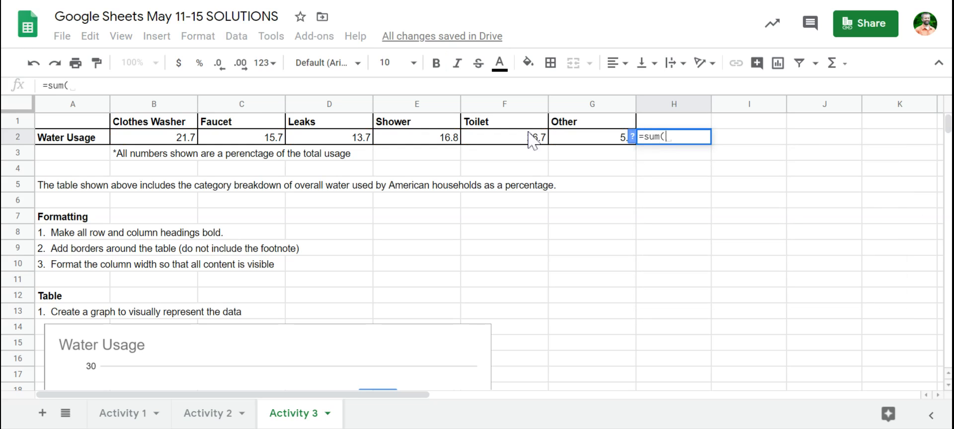
left_click_drag(143, 137, 576, 139)
key("Return")
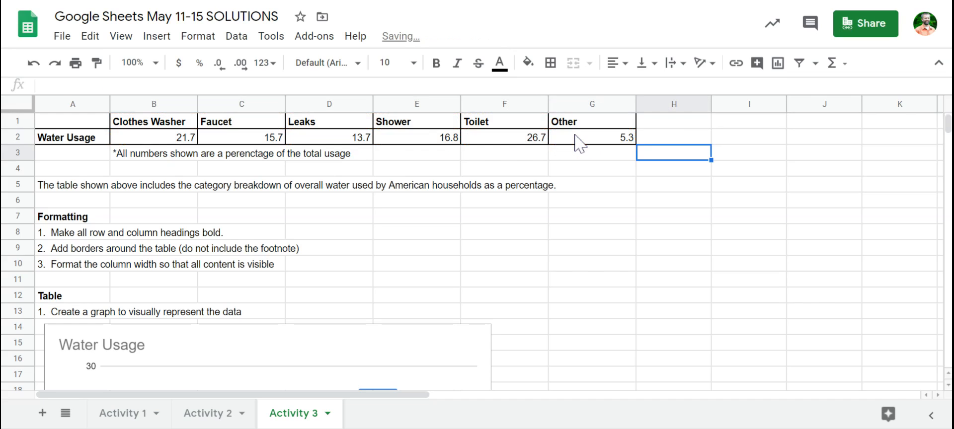
key("Up")
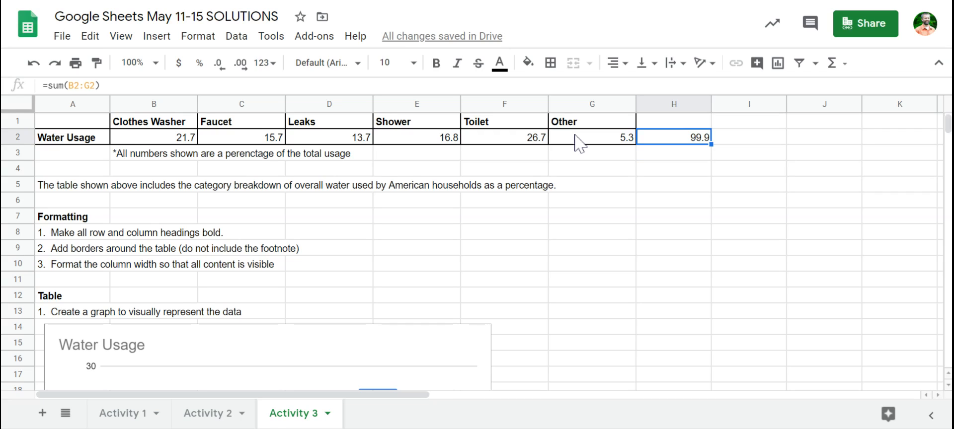
key("Delete")
left_click(515, 217)
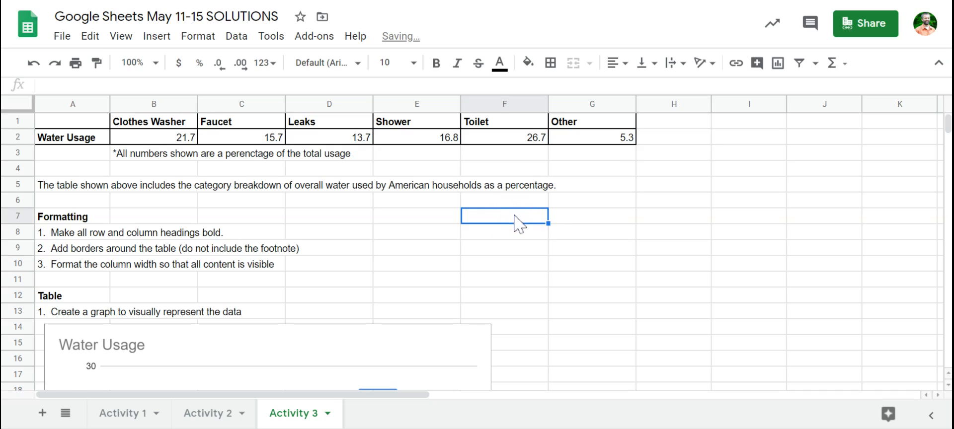
Step: Change the Water Usage column chart to a pie chart
scroll(449, 264, "down", 4)
scroll(450, 268, "up", 4)
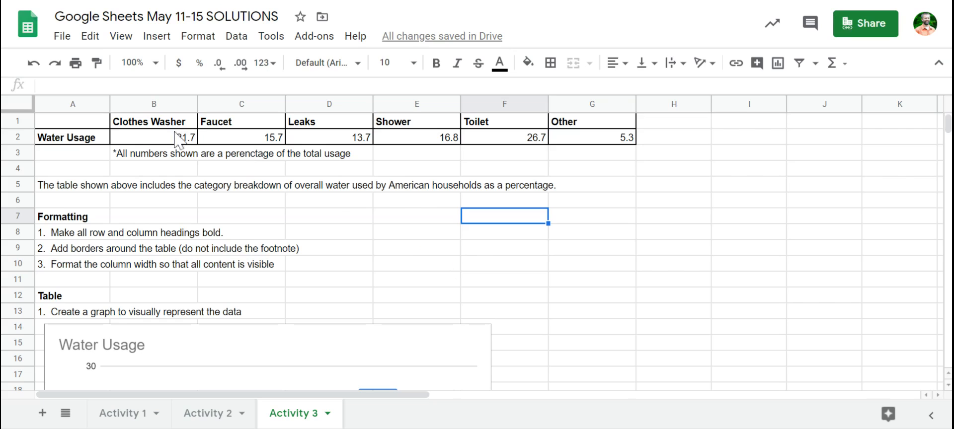
scroll(455, 255, "down", 1)
scroll(459, 256, "down", 4)
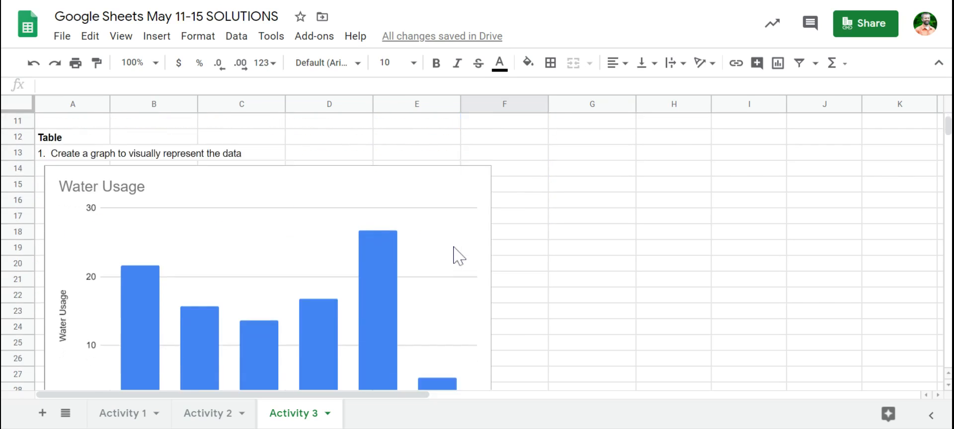
scroll(458, 257, "up", 2)
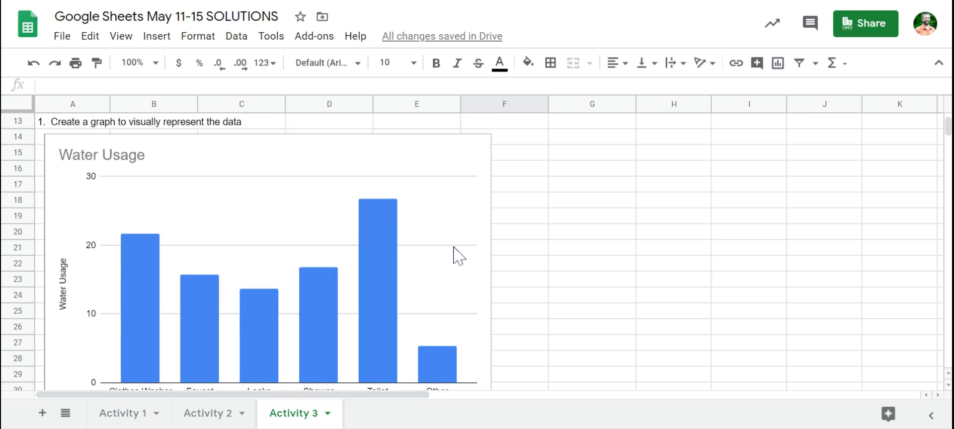
left_click(343, 149)
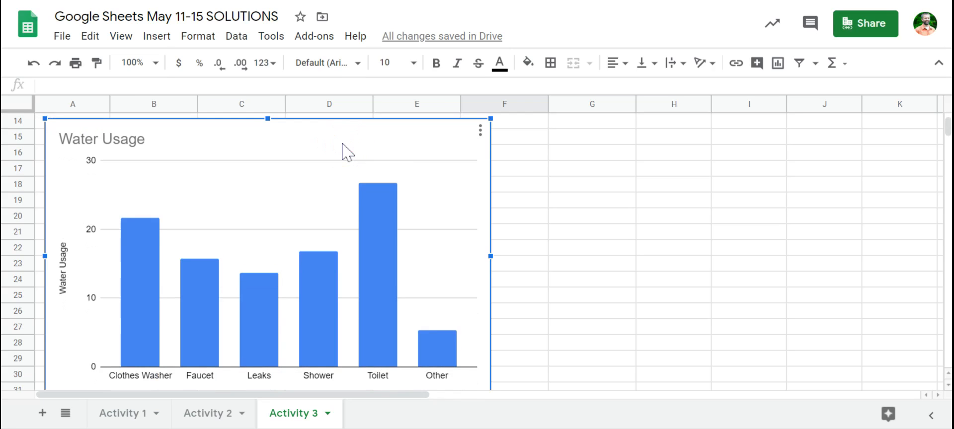
right_click(400, 128)
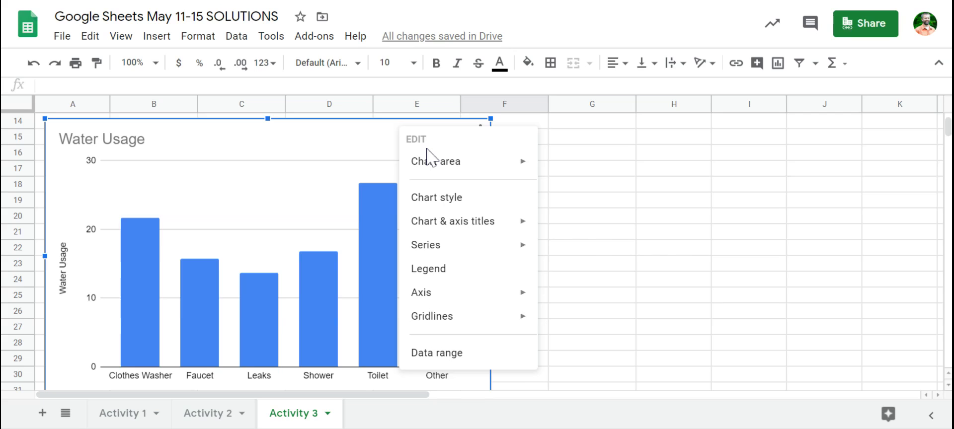
mouse_move(425, 167)
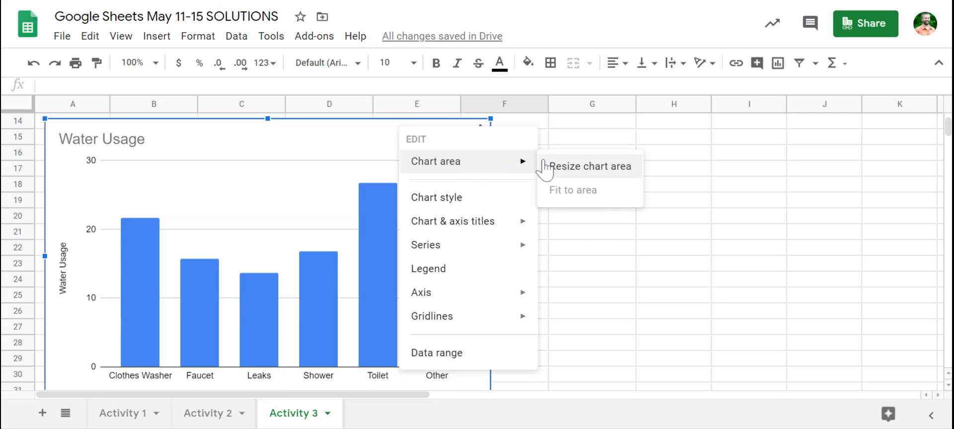
left_click(479, 198)
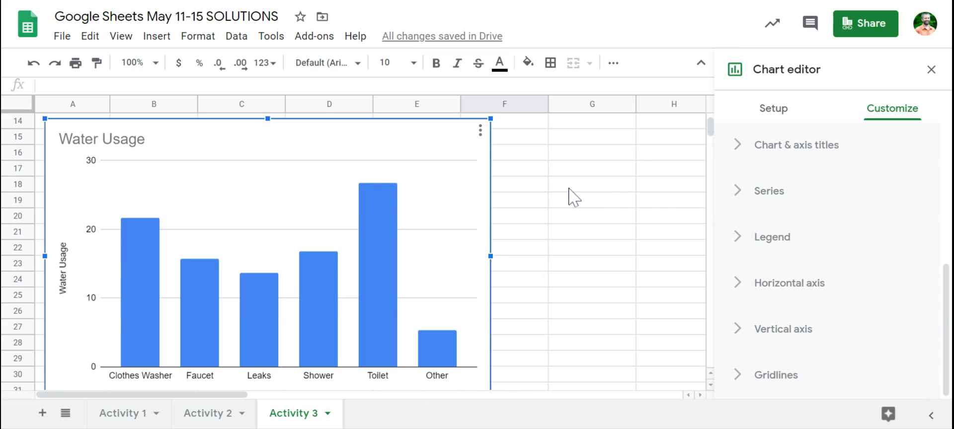
left_click(784, 115)
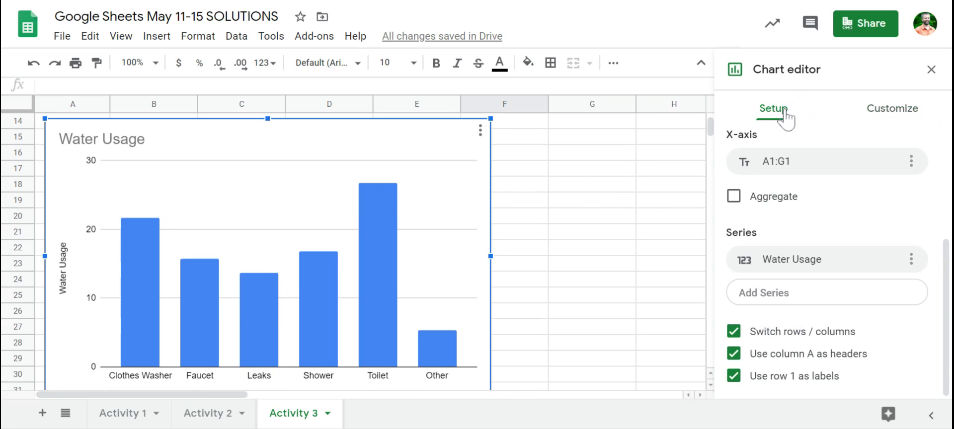
scroll(803, 144, "up", 3)
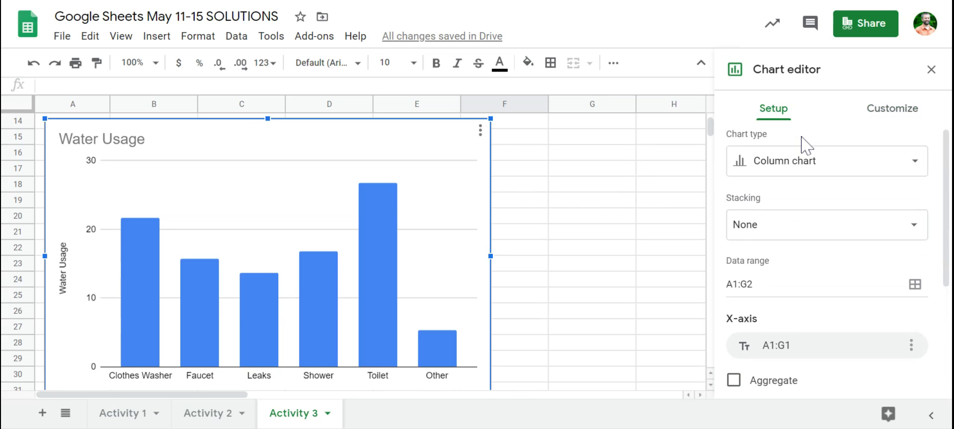
left_click(829, 170)
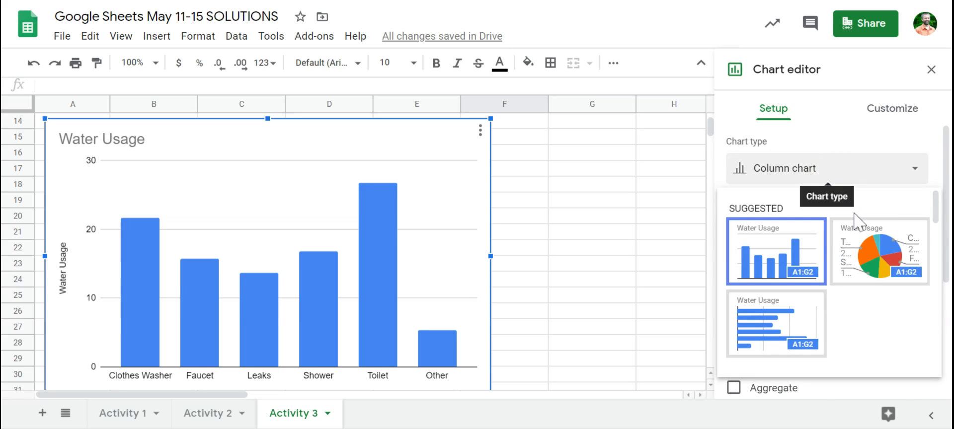
left_click(869, 253)
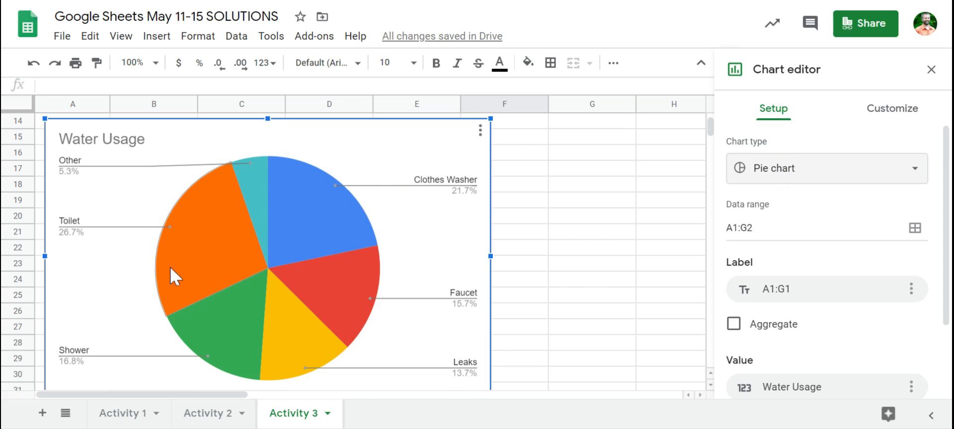
Step: Examine the pie chart's style, donut hole and slice label options, along with its data range, label and value setup
left_click(903, 118)
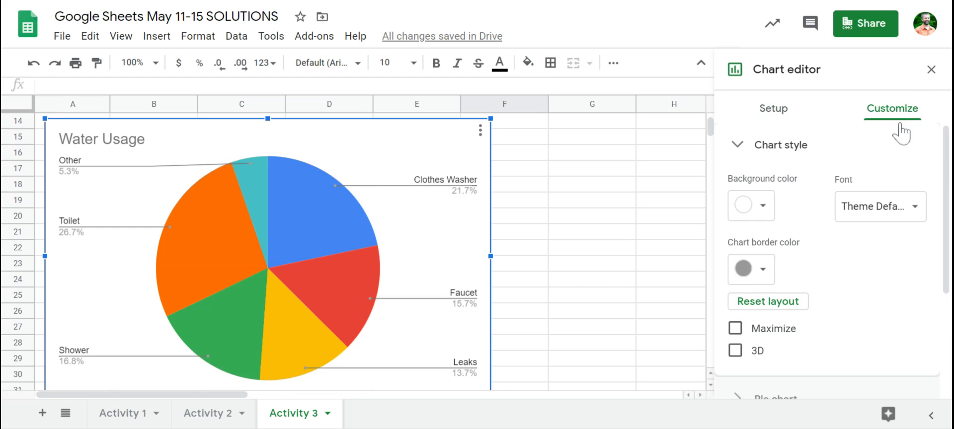
left_click(779, 144)
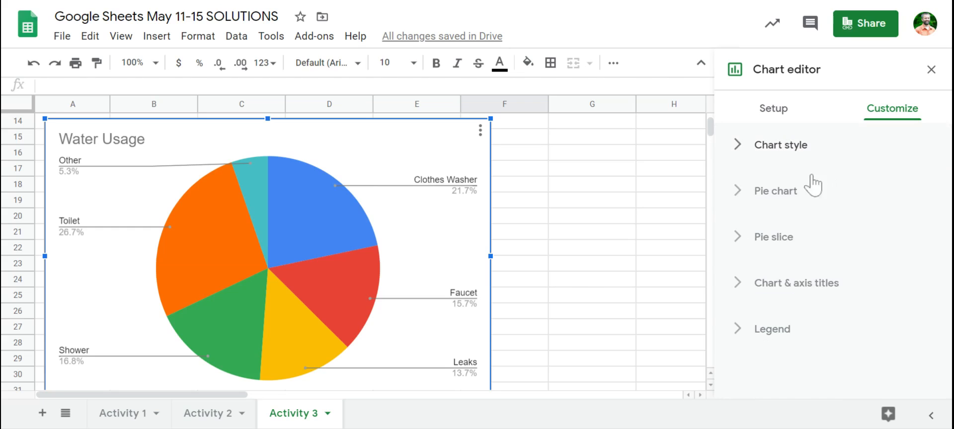
left_click(784, 192)
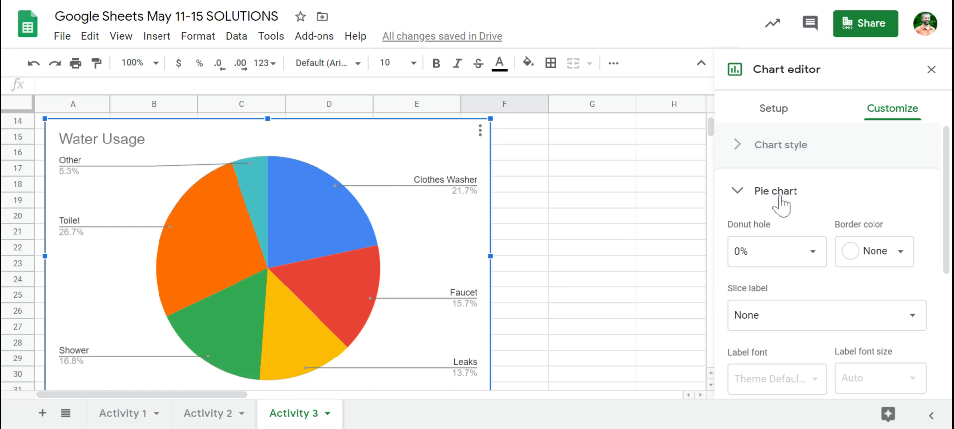
scroll(781, 199, "down", 4)
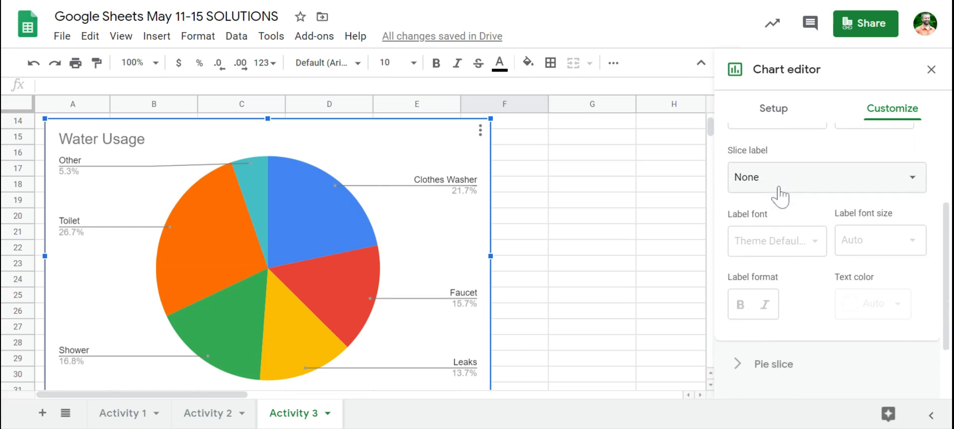
scroll(781, 194, "up", 4)
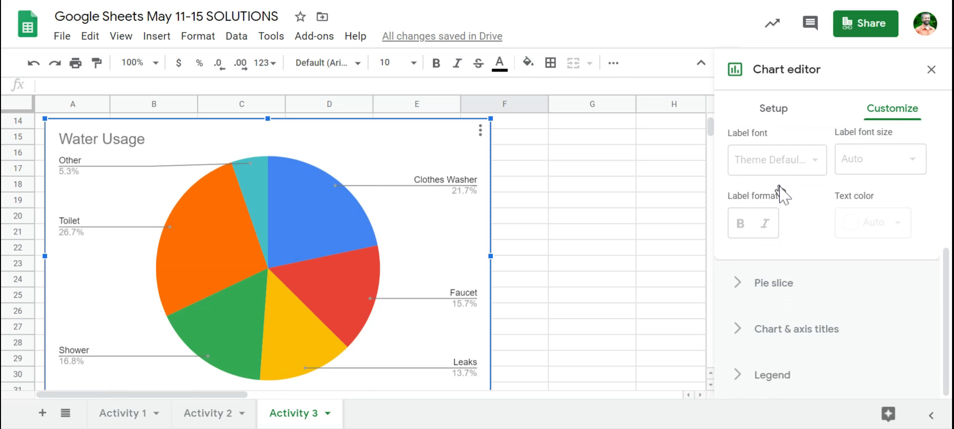
left_click(783, 193)
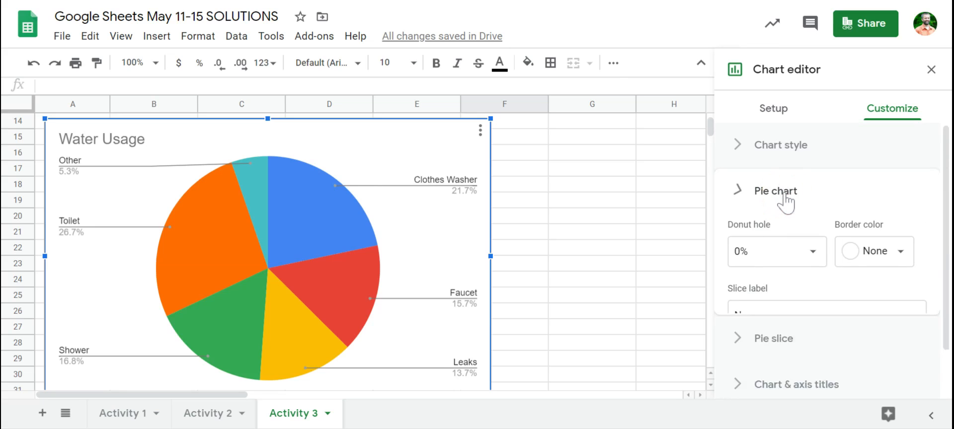
left_click(783, 147)
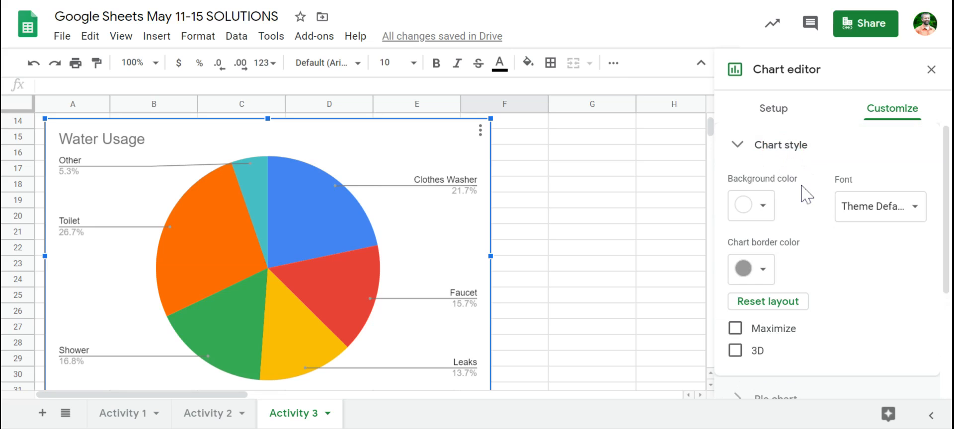
left_click(770, 146)
left_click(774, 112)
scroll(801, 194, "down", 2)
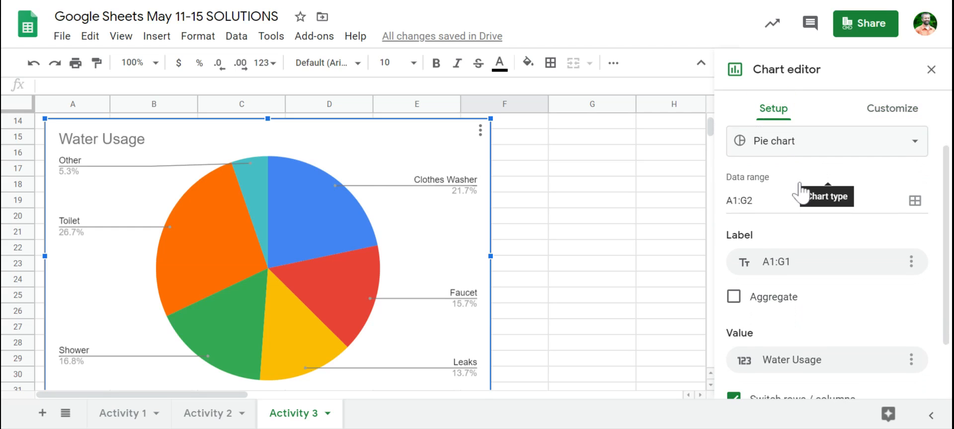
scroll(800, 192, "down", 1)
scroll(800, 191, "up", 3)
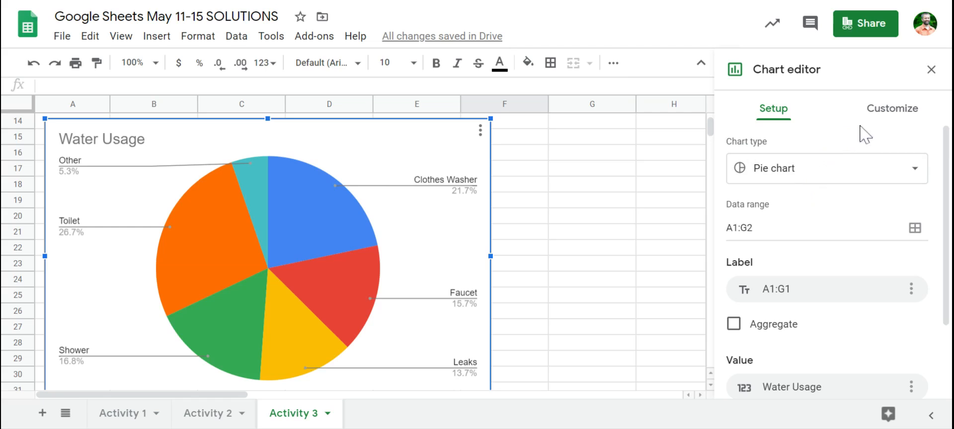
Step: Make the Water Usage chart title bold
left_click(877, 112)
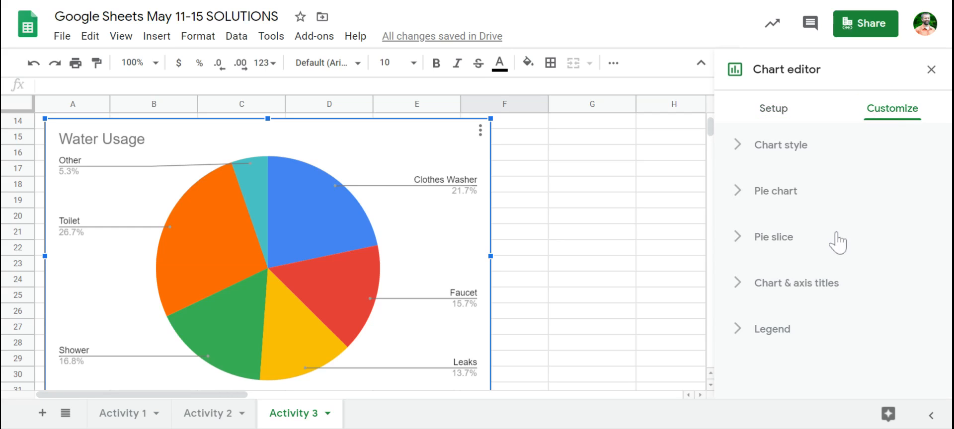
left_click(787, 298)
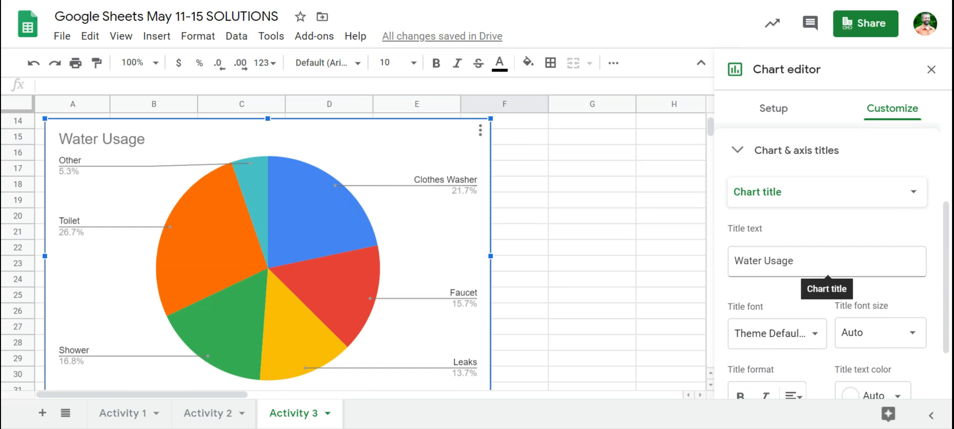
left_click(828, 262)
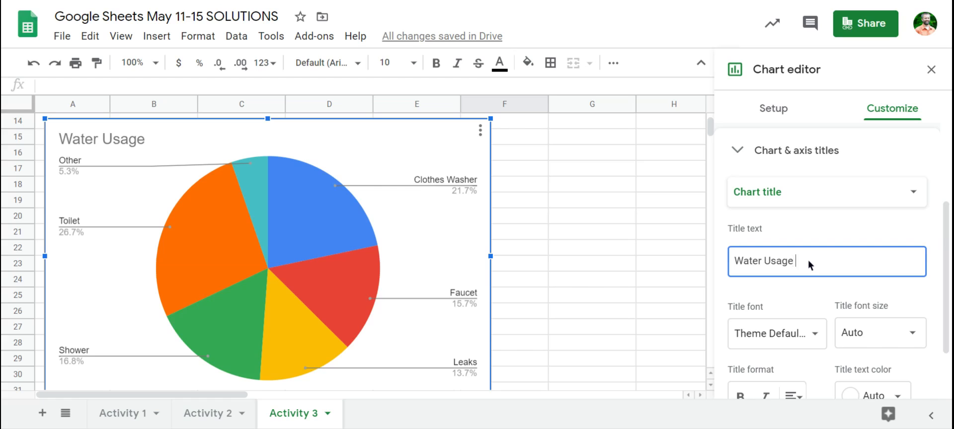
scroll(809, 265, "down", 2)
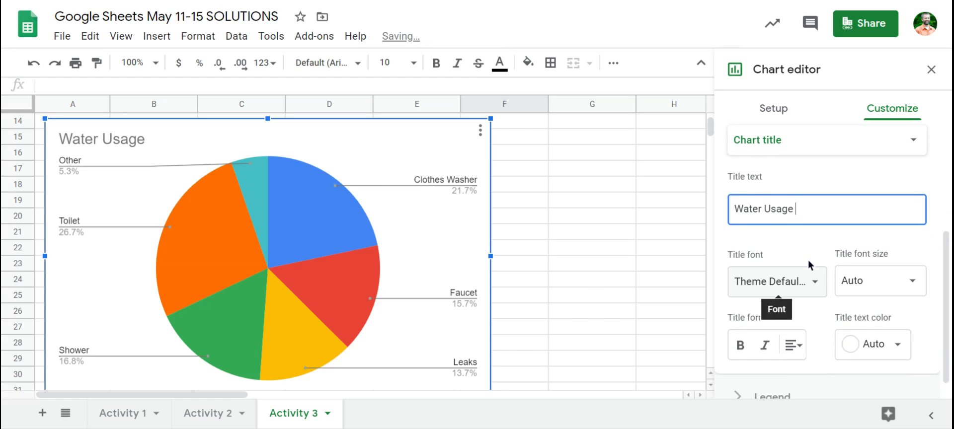
left_click(740, 348)
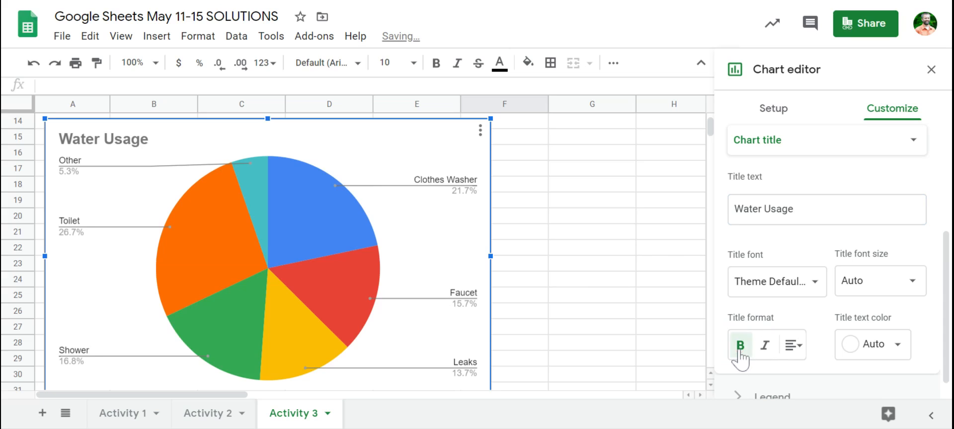
scroll(800, 219, "up", 4)
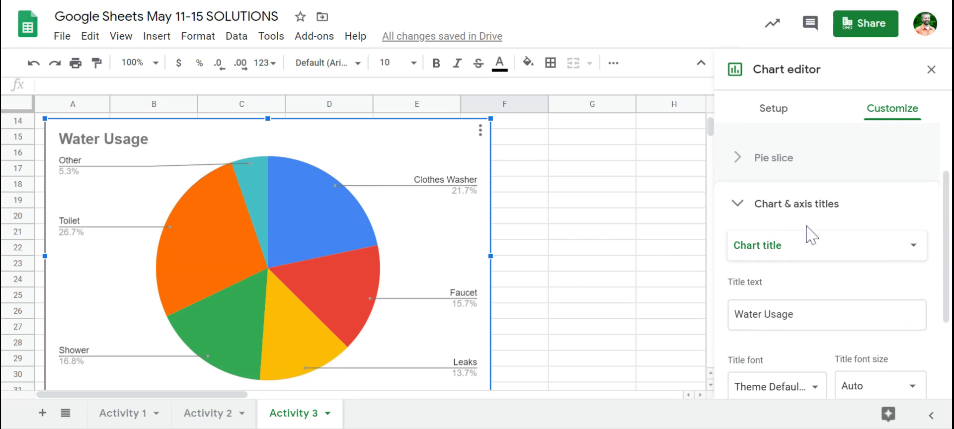
left_click(810, 206)
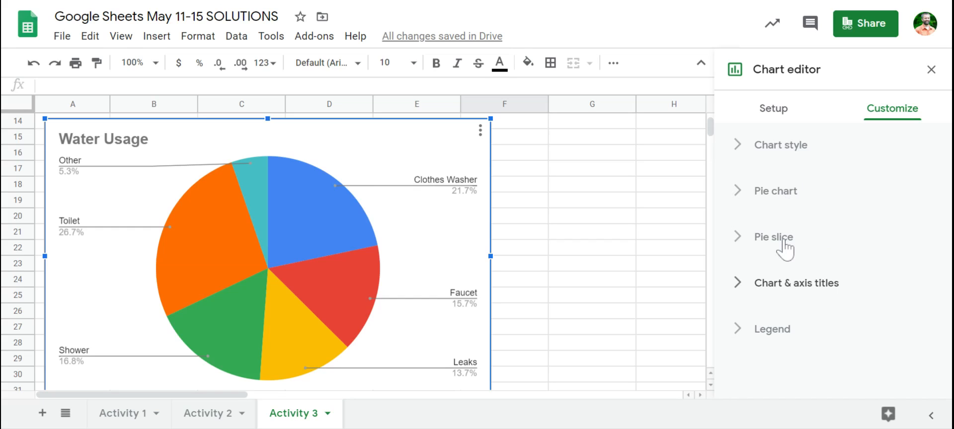
Step: Set the legend position of the Water Usage pie chart to Right
left_click(783, 330)
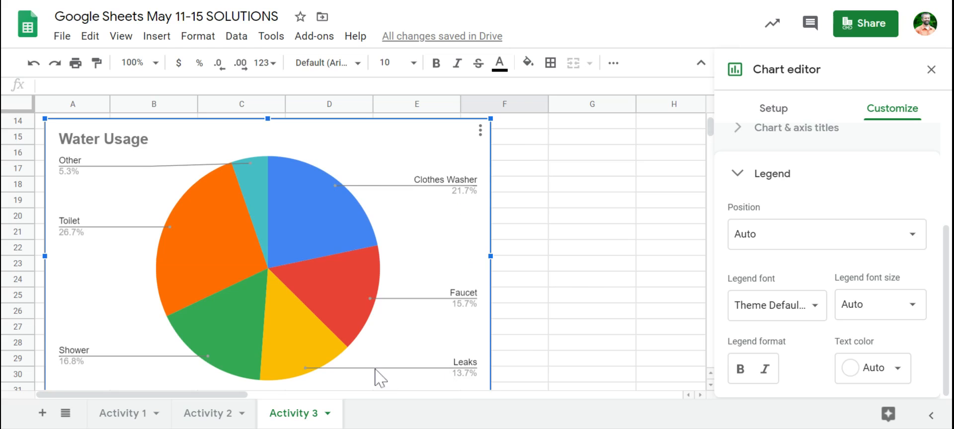
left_click(819, 242)
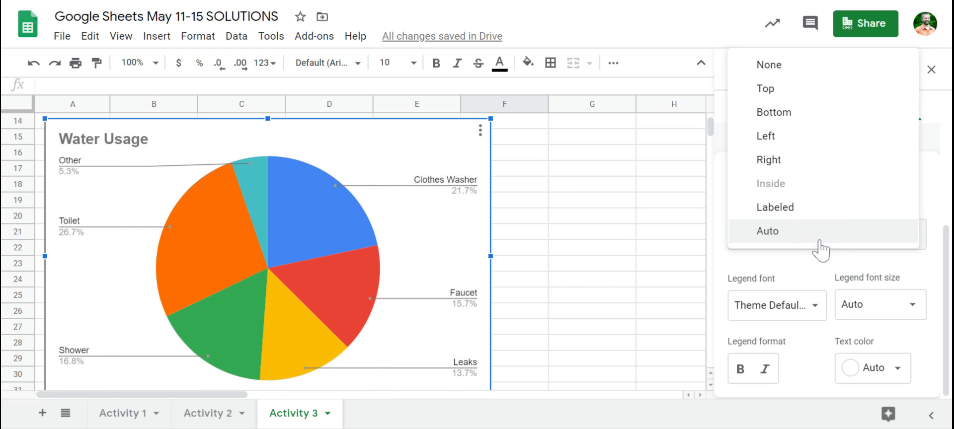
left_click(783, 161)
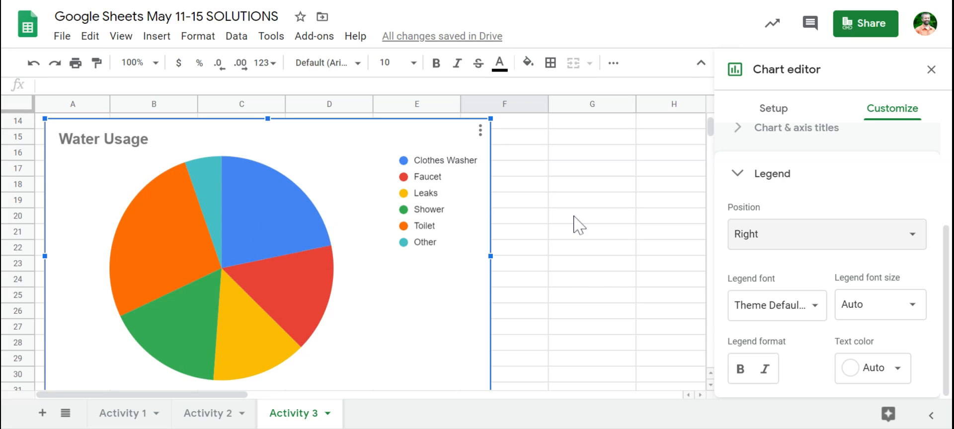
left_click(770, 175)
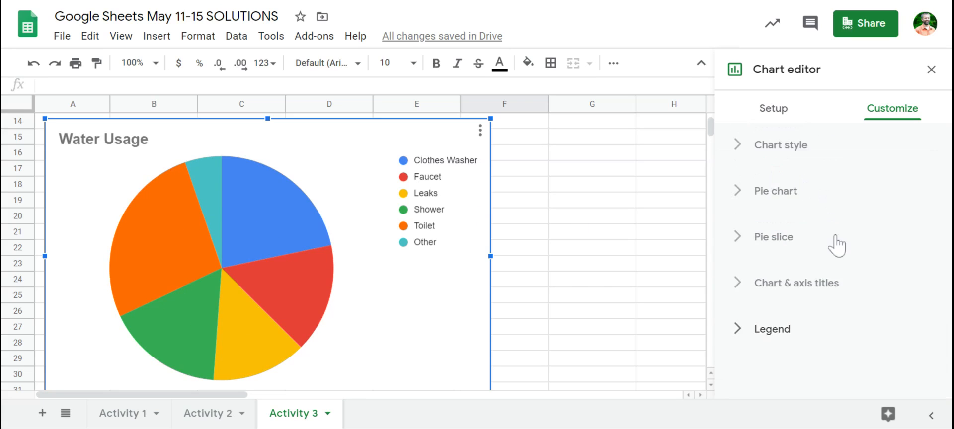
Step: Look through the chart title formatting and the Clothes Washer pie slice options
left_click(830, 288)
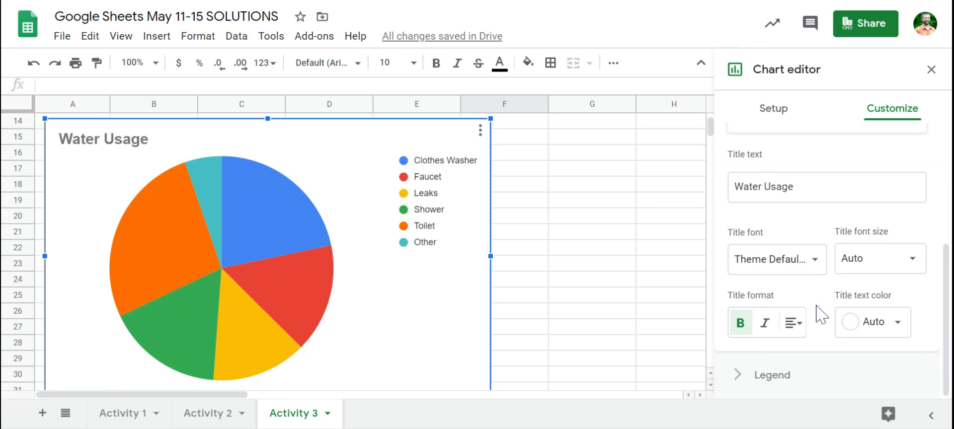
scroll(823, 314, "up", 4)
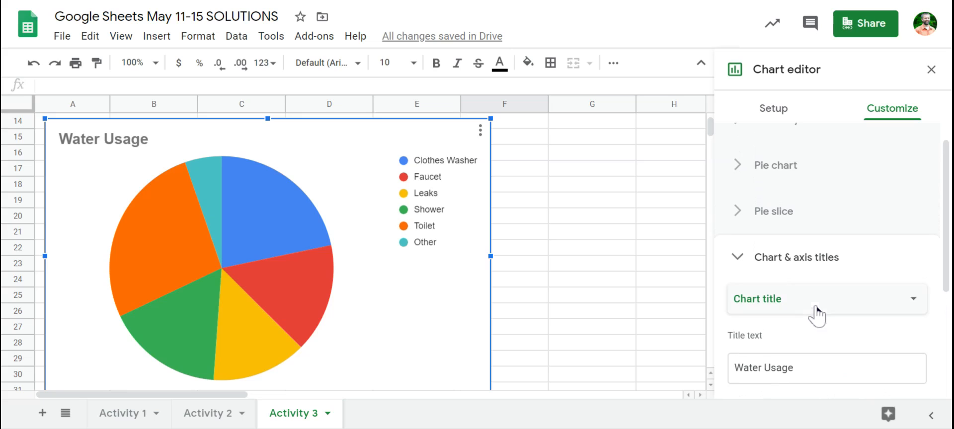
left_click(795, 261)
left_click(805, 238)
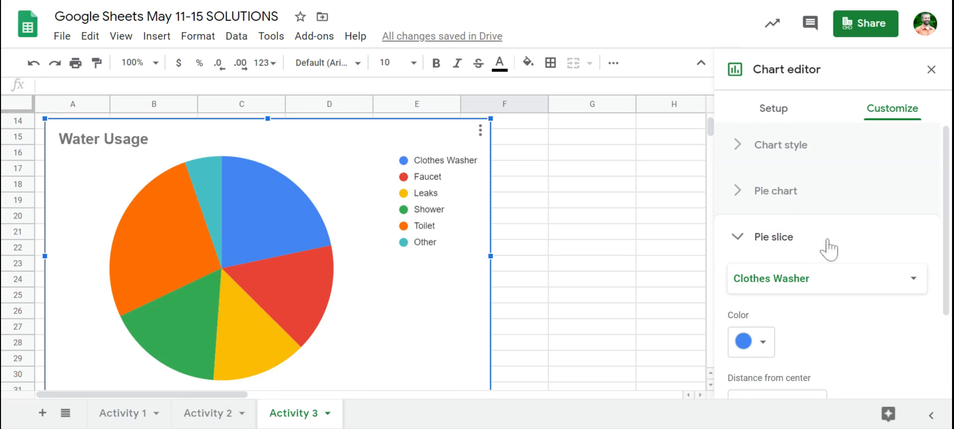
scroll(830, 249, "down", 3)
scroll(840, 264, "up", 2)
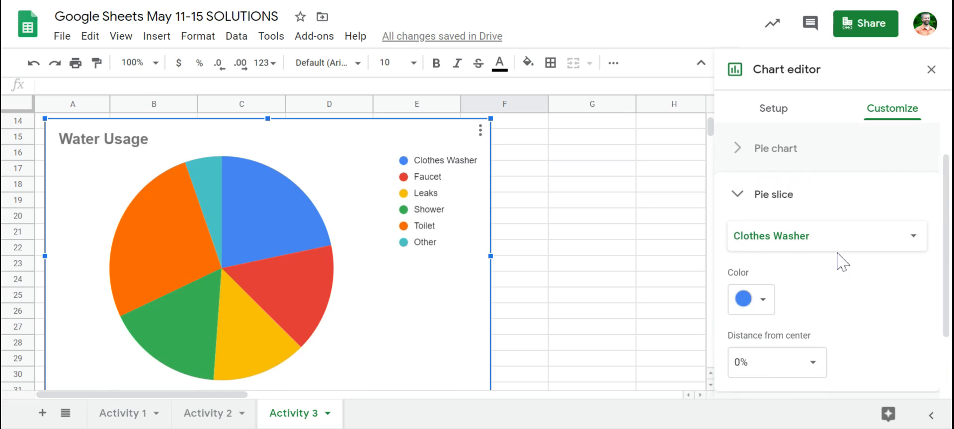
Step: Set the Water Usage pie chart's slice labels to Percentage and close the chart editor
scroll(840, 248, "up", 1)
left_click(794, 220)
left_click(785, 195)
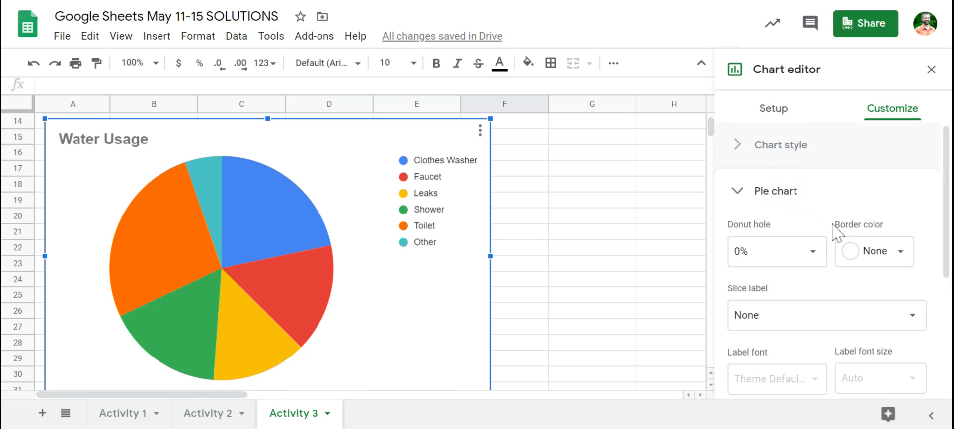
scroll(832, 233, "down", 3)
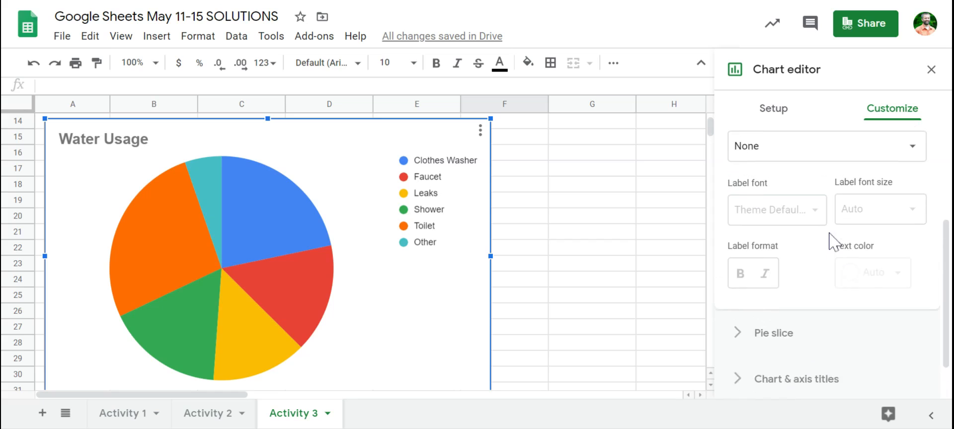
scroll(831, 243, "up", 3)
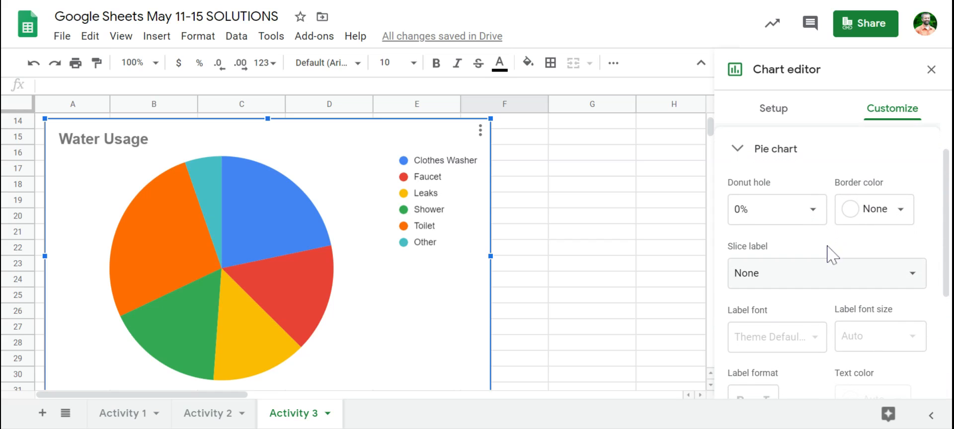
scroll(833, 255, "down", 1)
left_click(806, 240)
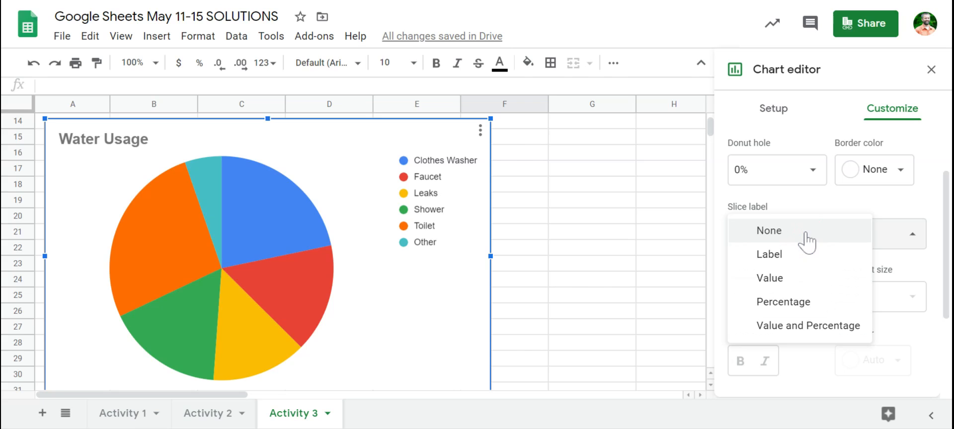
left_click(805, 302)
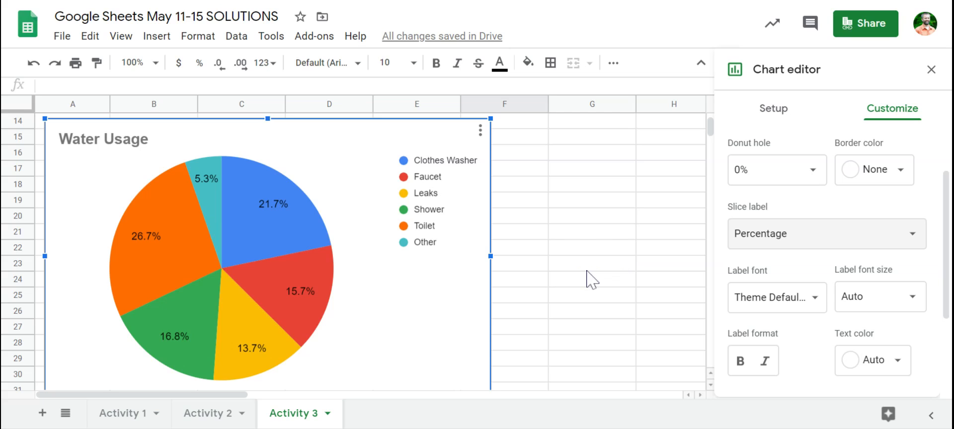
scroll(777, 236, "up", 3)
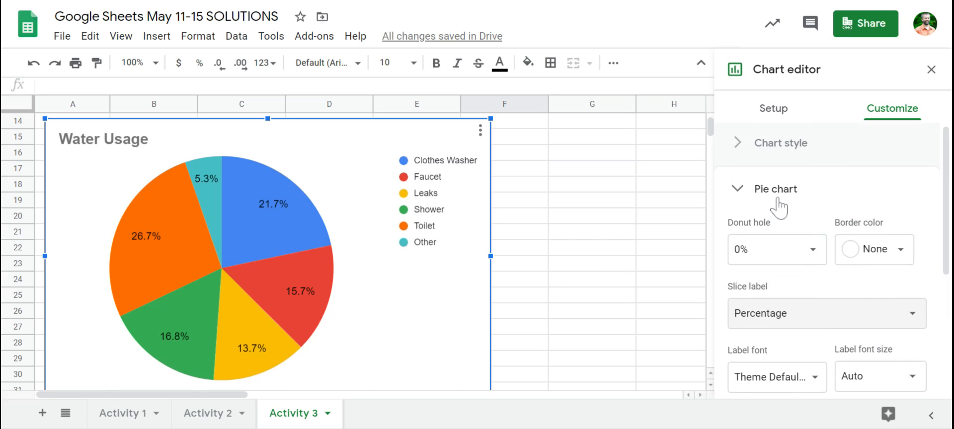
scroll(778, 219, "down", 3)
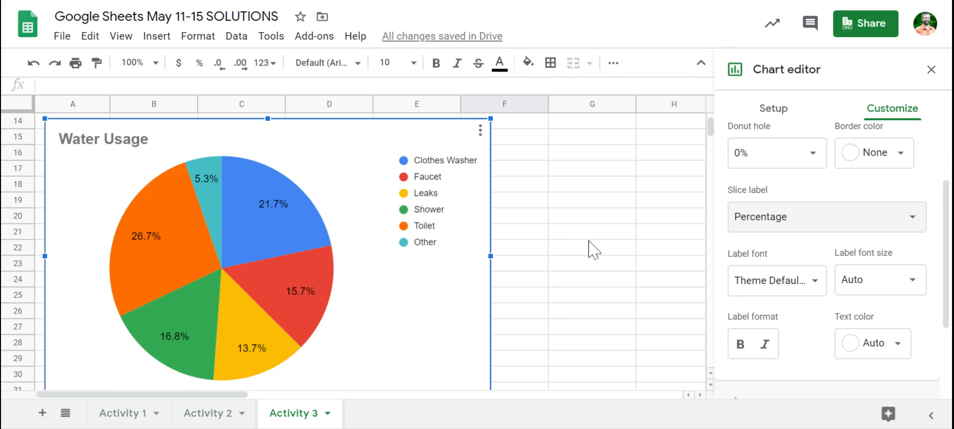
left_click(561, 241)
Step: Review the Activity 3 table, instructions and pie chart, along with the Activity 2 line chart and the Activity 1 table and column chart
scroll(524, 222, "up", 5)
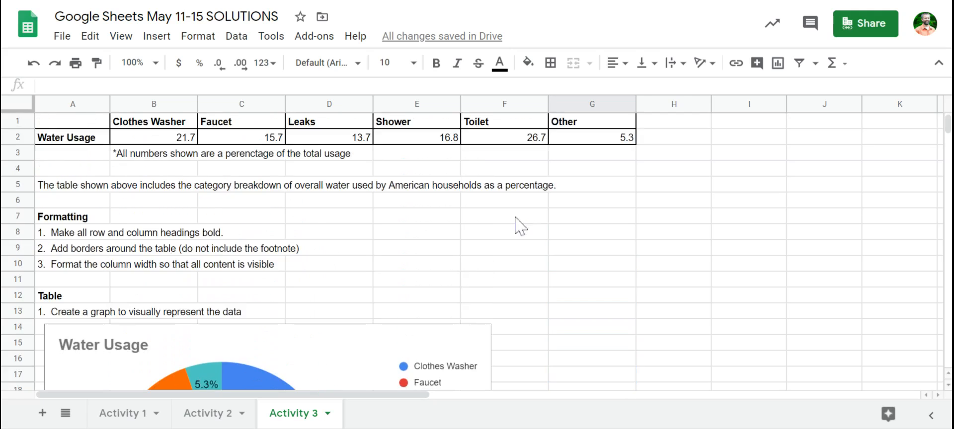
scroll(573, 261, "down", 5)
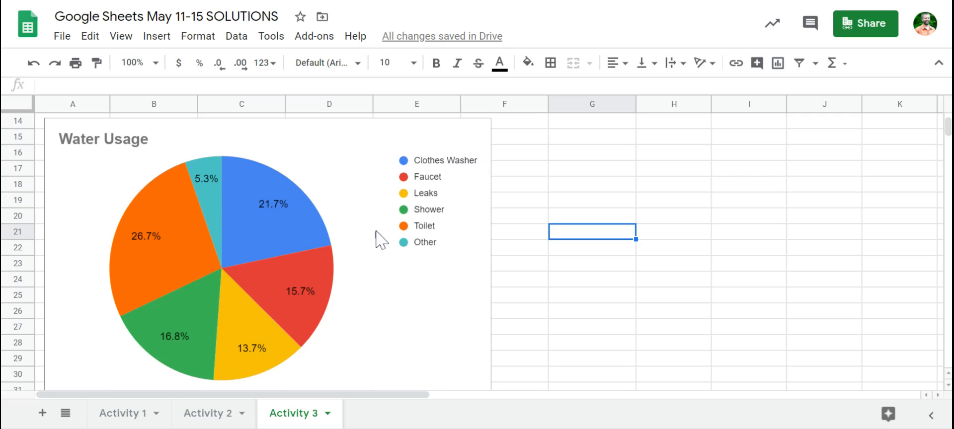
scroll(376, 240, "down", 1)
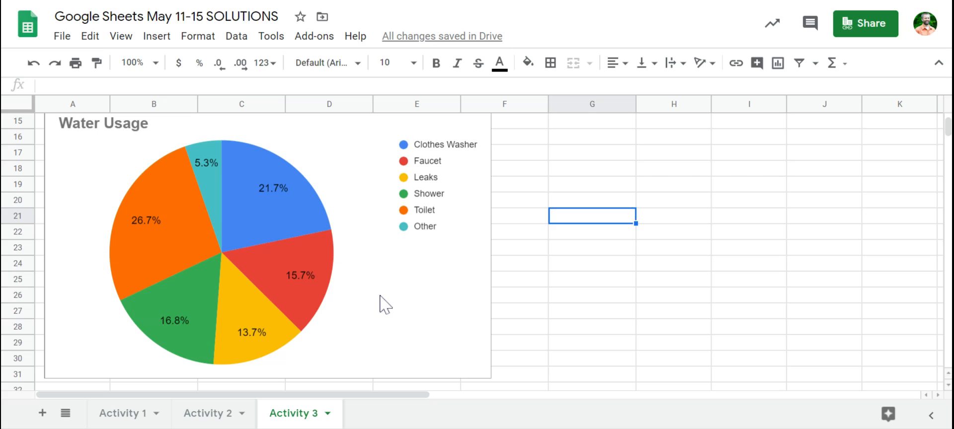
scroll(371, 266, "up", 5)
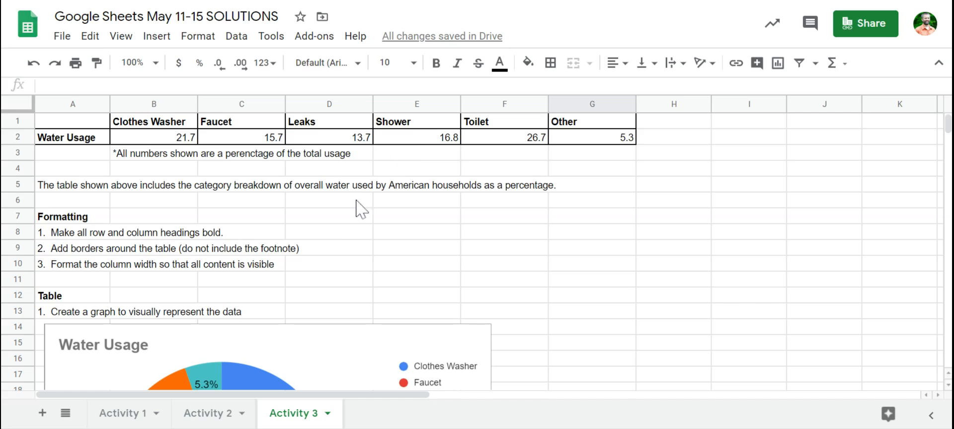
scroll(334, 234, "down", 5)
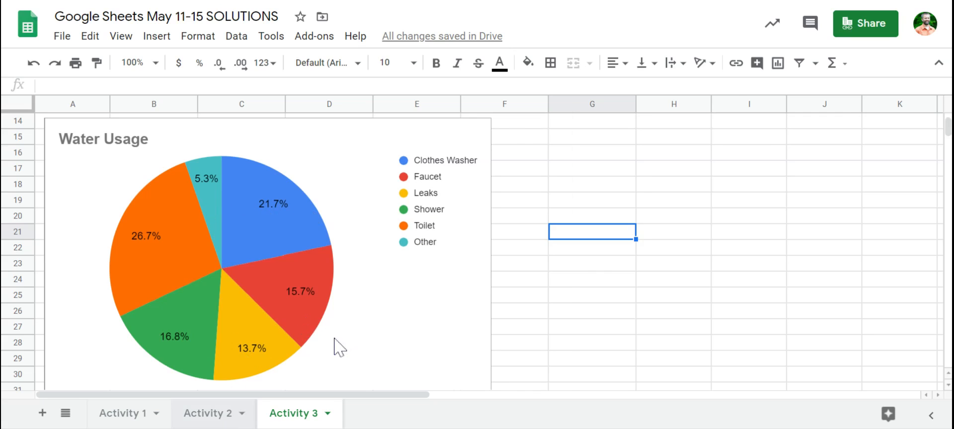
left_click(221, 416)
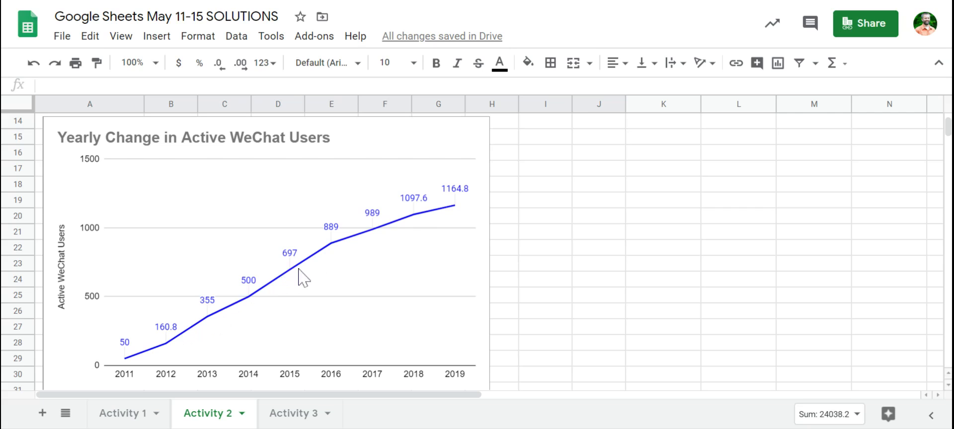
left_click(107, 421)
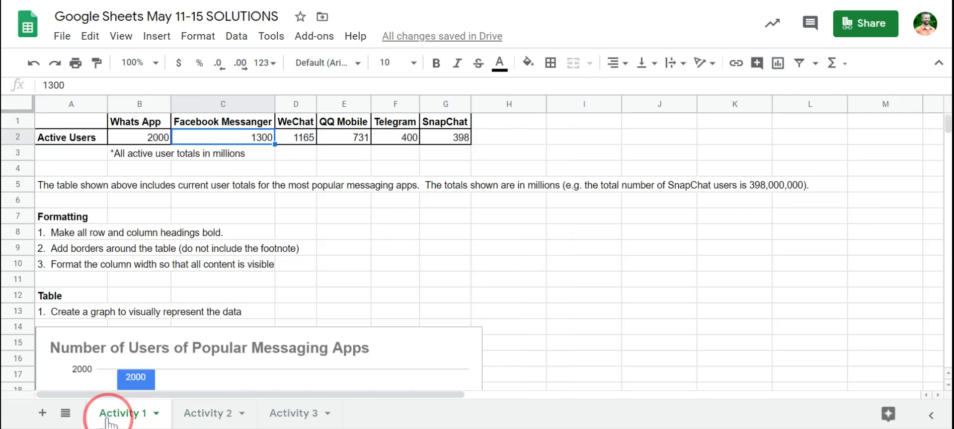
scroll(426, 255, "down", 1)
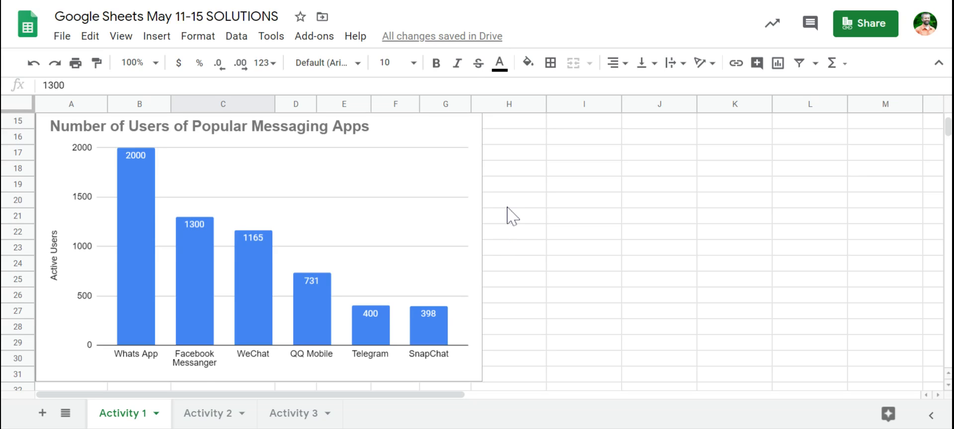
scroll(508, 218, "up", 5)
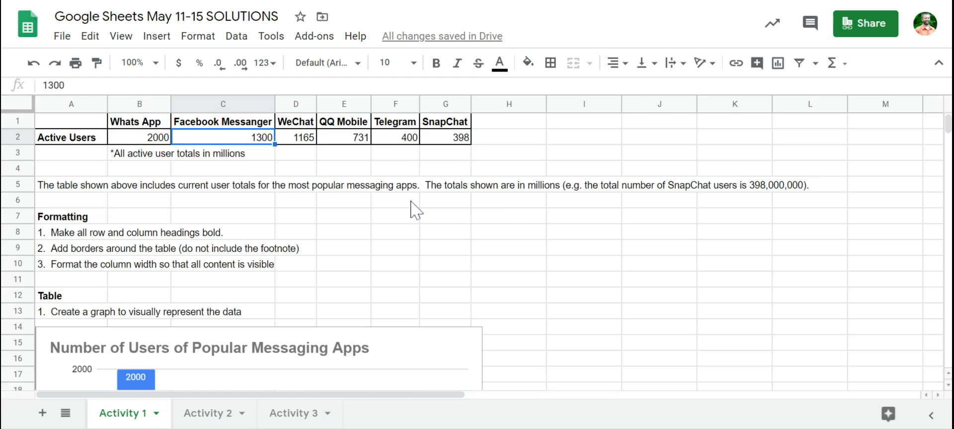